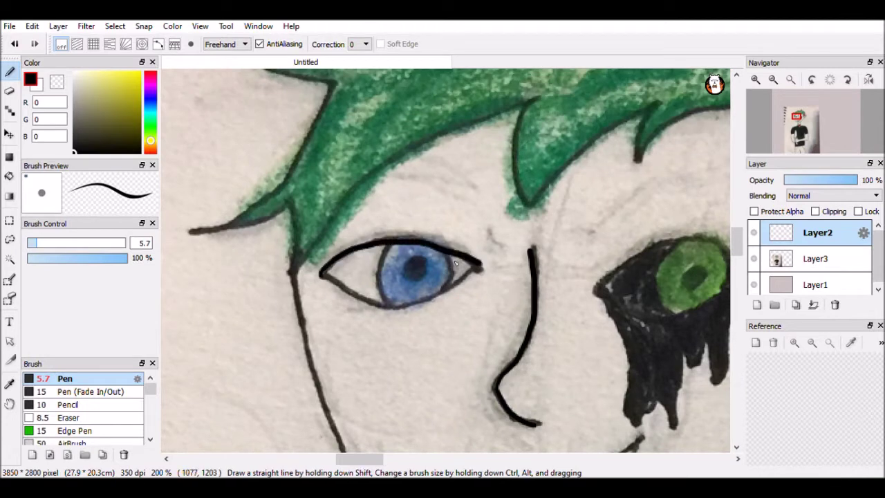
Step: Ink the blue eye's iris, highlights and lower lid over the sketch, and fill its pupil black
left_click_drag(410, 255, 408, 264)
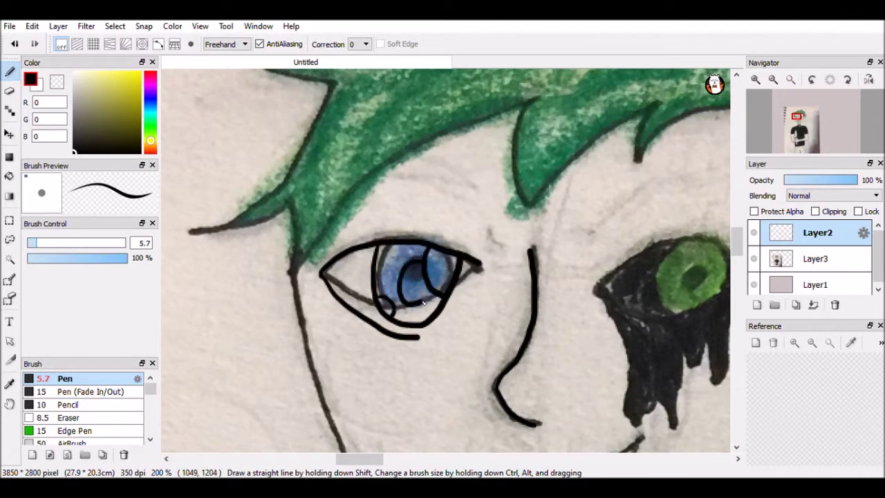
left_click_drag(450, 372, 337, 261)
key("l")
left_click_drag(207, 166, 322, 228)
key("ctrl+c")
key("ctrl+v")
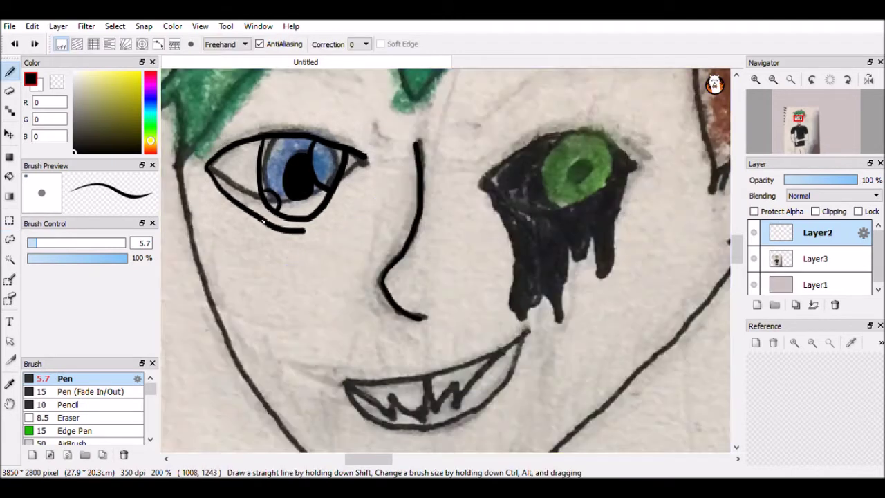
Step: Ink the green eye's upper and lower lids, iris, highlights and slit pupil over the sketch
left_click_drag(472, 174, 574, 130)
key("ctrl+z")
left_click_drag(473, 166, 620, 199)
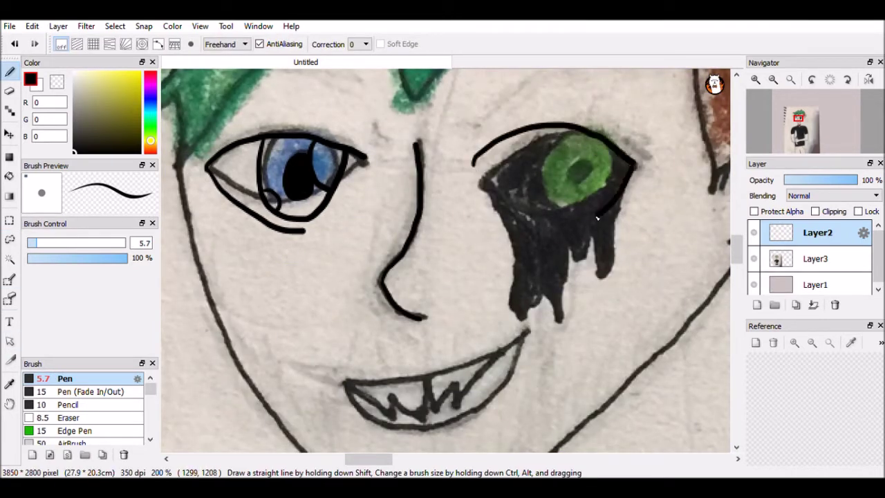
left_click_drag(635, 168, 509, 211)
mouse_move(550, 128)
left_mouse_down()
mouse_move(599, 161)
mouse_move(520, 216)
mouse_move(613, 147)
left_mouse_up()
key("ctrl+z")
key("ctrl+z")
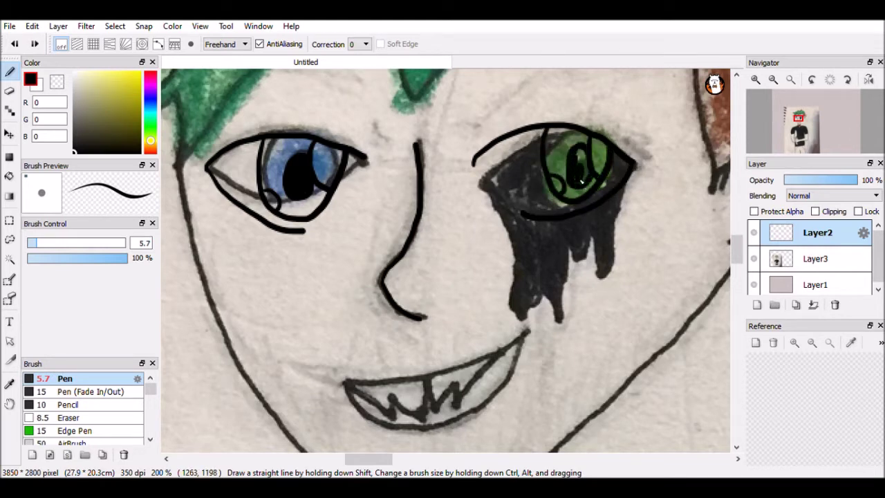
Step: Ink a wide grin with a raised smile line at the cheek and a row of jagged upper teeth
left_click_drag(577, 320, 607, 213)
left_click_drag(373, 276, 556, 251)
key("ctrl+z")
mouse_move(656, 135)
left_mouse_down()
mouse_move(522, 250)
mouse_move(443, 339)
mouse_move(632, 195)
left_mouse_up()
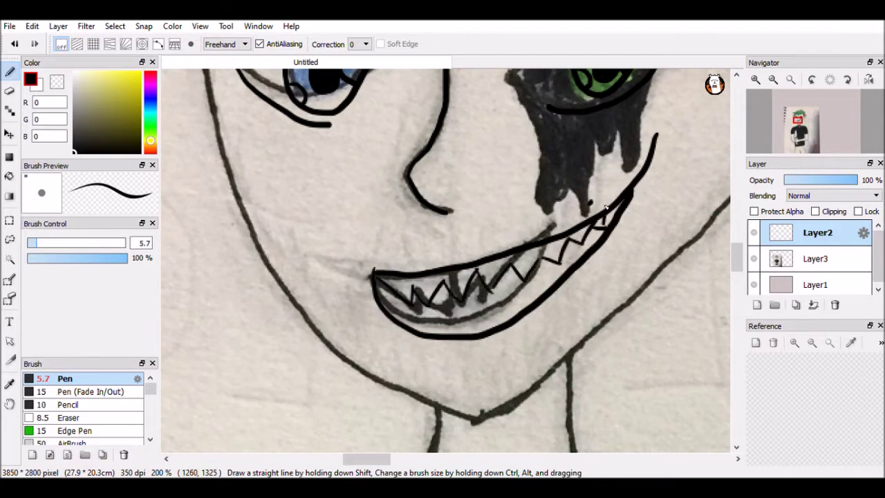
Step: Draw a long forked tongue hanging out of the grin and add a row of pointed lower teeth
scroll(606, 207, "down", 3)
scroll(606, 207, "up", 5)
scroll(484, 235, "down", 1)
left_click_drag(474, 232, 543, 319)
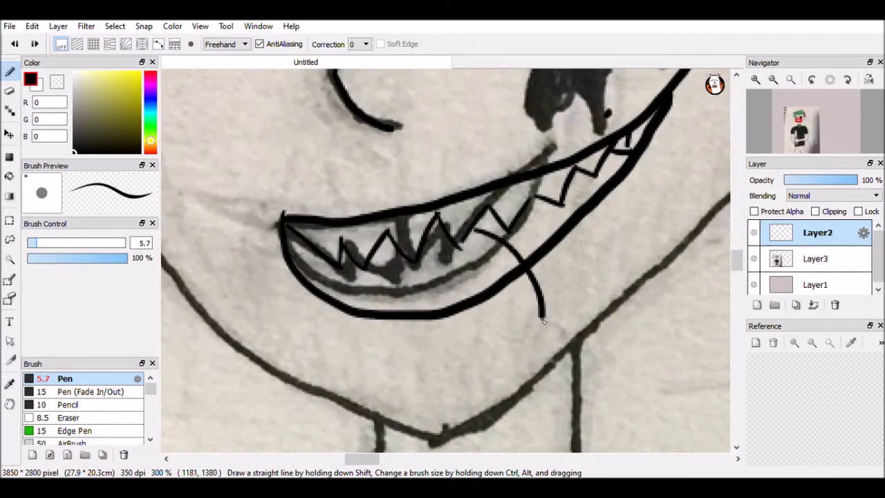
scroll(543, 319, "up", 1)
left_click_drag(484, 262, 544, 375)
mouse_move(484, 139)
left_mouse_down()
mouse_move(553, 351)
mouse_move(540, 401)
left_mouse_up()
scroll(559, 381, "down", 2)
scroll(335, 248, "up", 1)
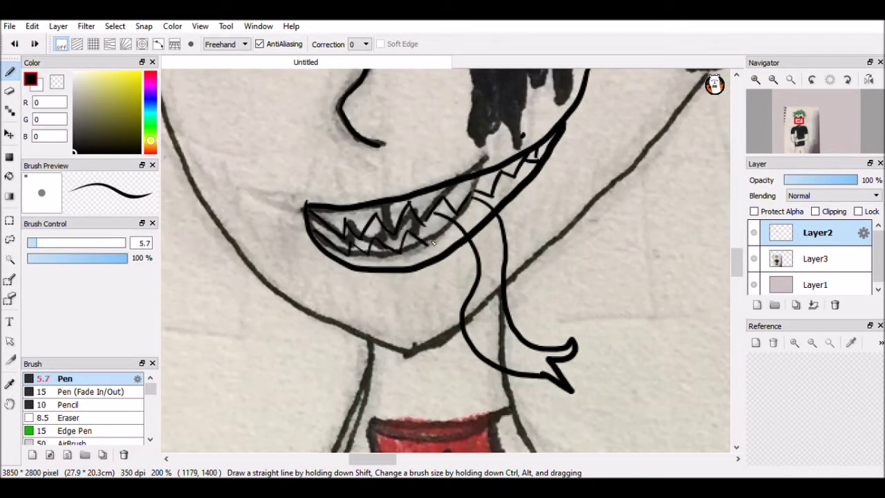
scroll(537, 239, "down", 1)
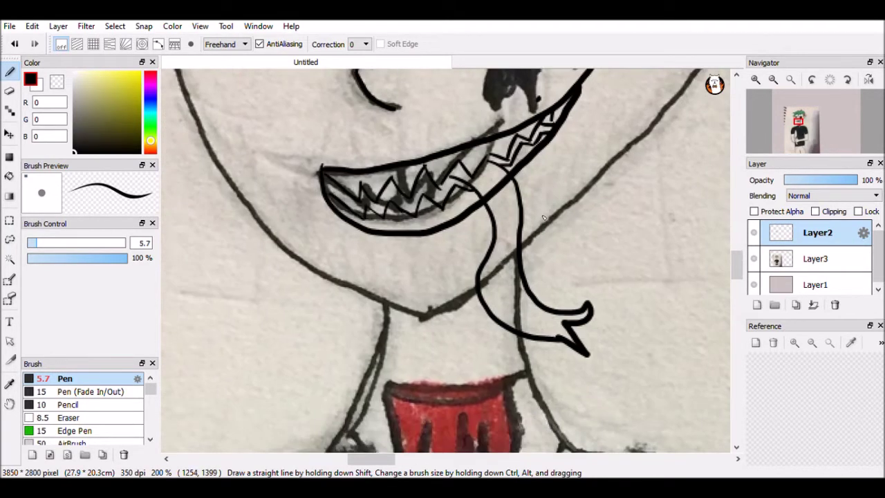
Step: Erase the tongue's inner edge, repair the lower lip line and redraw that edge to make the tongue wider
left_click(10, 91)
left_click_drag(484, 209, 489, 265)
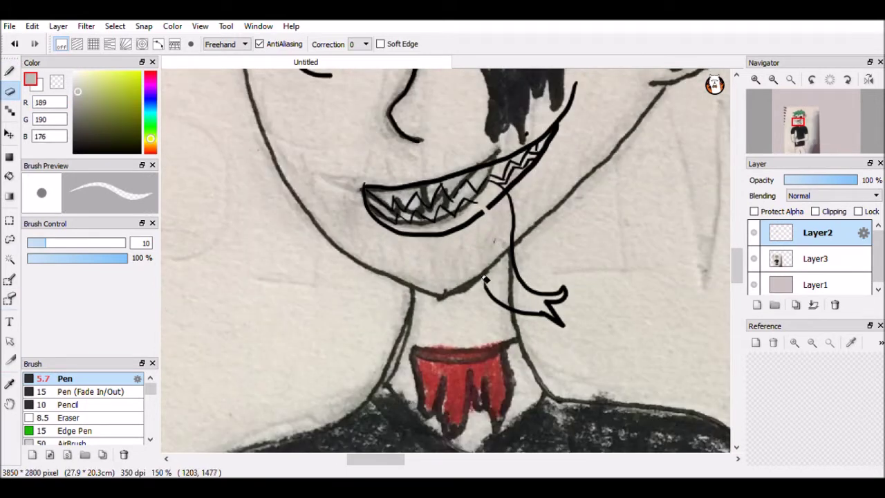
scroll(551, 315, "down", 3)
scroll(539, 207, "up", 4)
key("b")
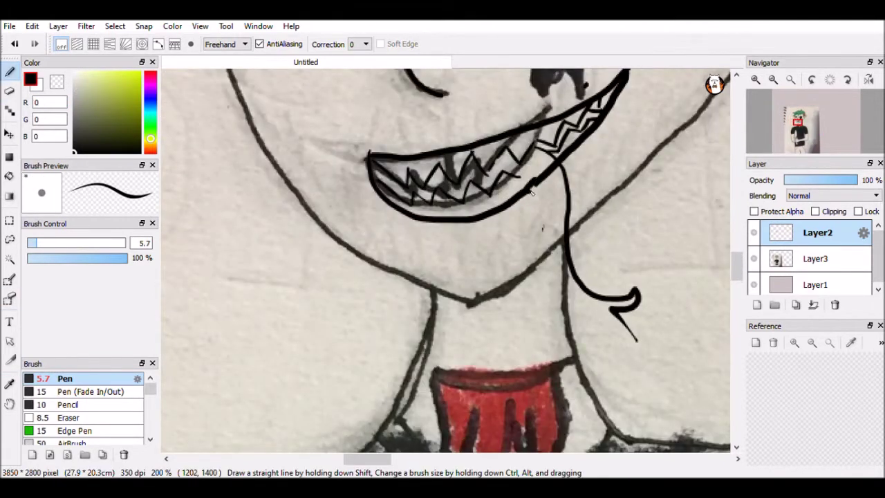
left_click_drag(491, 173, 647, 347)
Step: Erase the lower lip line and teeth where they cross the tongue
key("e")
left_click_drag(538, 203, 583, 301)
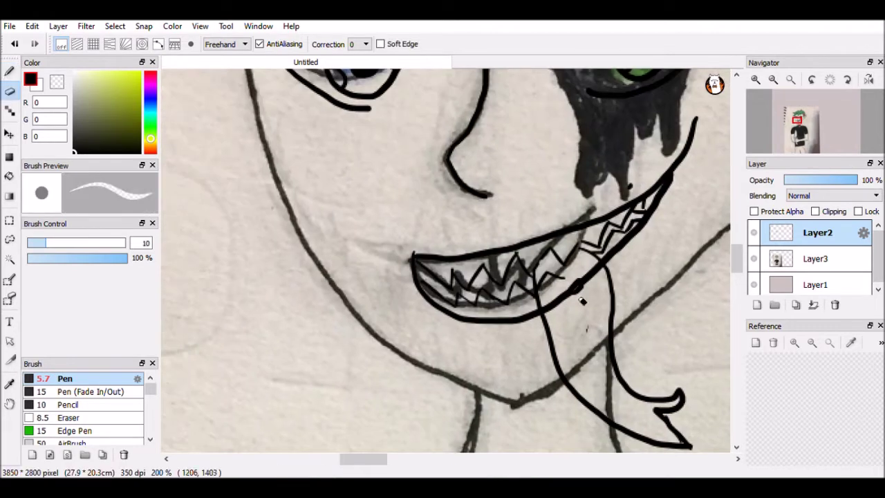
key("b")
key("ctrl+z")
key("e")
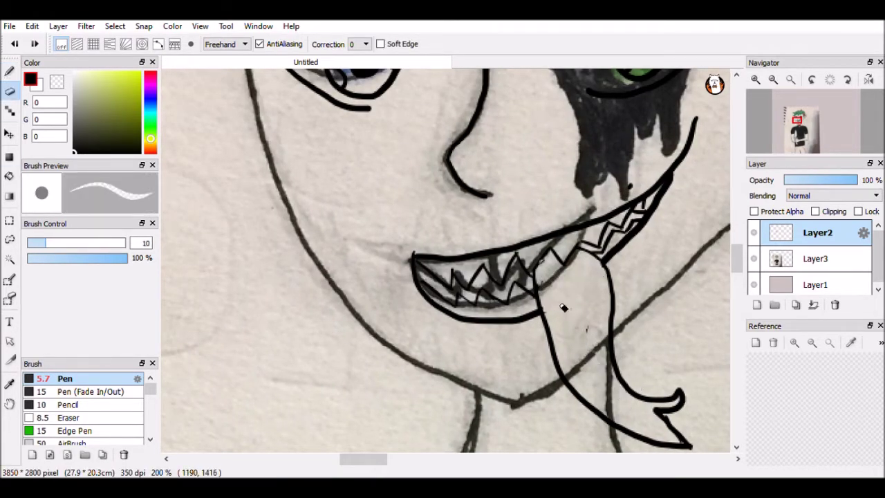
Step: Replace the tongue's forked tip with a single point, draw its centre crease and undo the drool strokes
key("b")
scroll(594, 282, "down", 3)
scroll(593, 282, "right", 3)
left_click_drag(411, 134, 438, 217)
key("e")
left_click_drag(533, 261, 545, 282)
key("b")
key("ctrl+z")
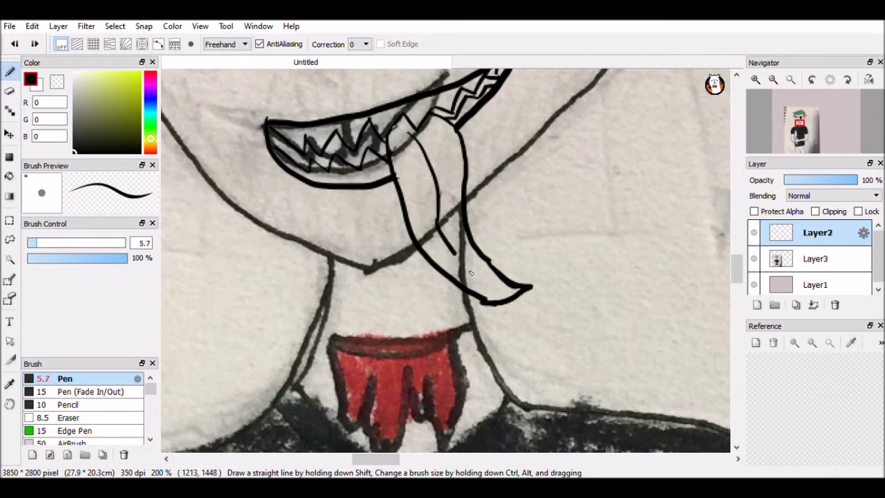
left_click_drag(438, 220, 382, 212)
left_click_drag(382, 212, 442, 289)
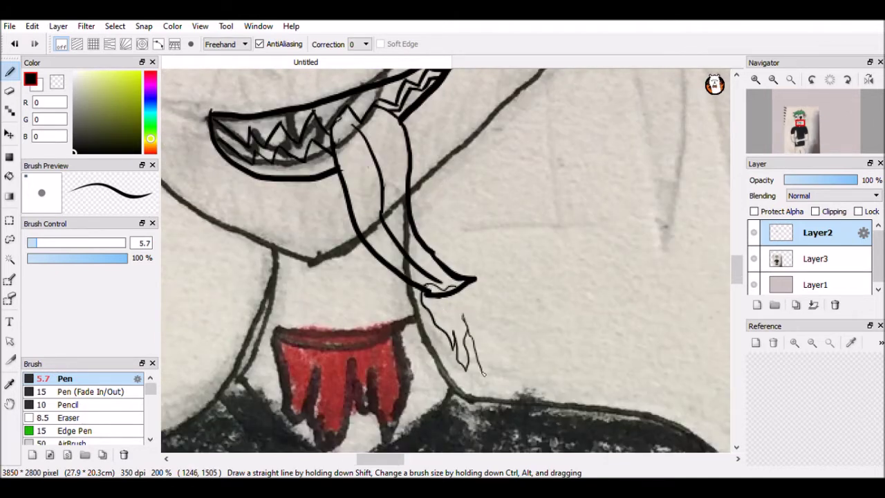
scroll(476, 349, "up", 3)
scroll(475, 349, "left", 3)
key("ctrl+z")
Step: Ink the chin and cheek line, and outline the pointed strands of the fringe across the forehead
scroll(526, 332, "down", 2)
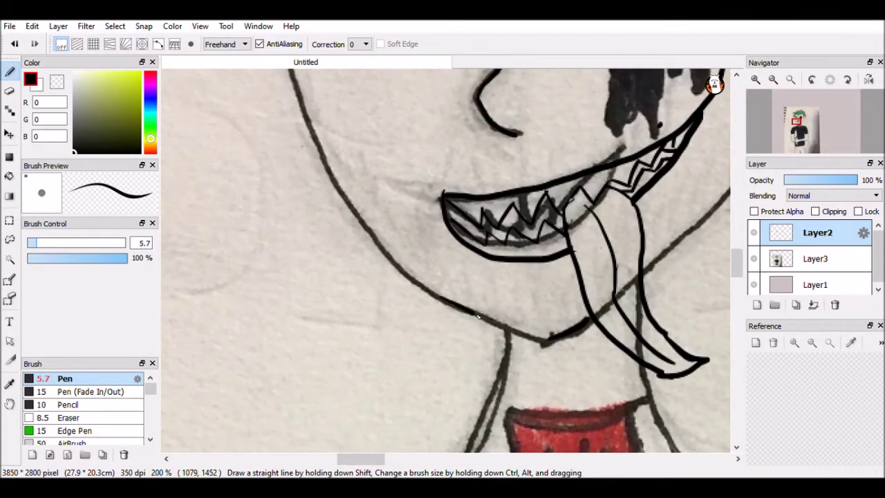
scroll(442, 299, "up", 5)
scroll(442, 299, "left", 2)
mouse_move(433, 238)
left_mouse_down()
mouse_move(526, 213)
mouse_move(587, 181)
left_mouse_up()
scroll(586, 181, "right", 3)
mouse_move(520, 153)
left_mouse_down()
mouse_move(531, 247)
mouse_move(553, 329)
left_mouse_up()
scroll(526, 208, "right", 3)
left_click_drag(498, 194, 644, 145)
scroll(527, 135, "right", 1)
mouse_move(520, 142)
left_mouse_down()
mouse_move(508, 213)
mouse_move(540, 354)
mouse_move(715, 184)
left_mouse_up()
Step: Try to ink the pointed ear's outline, its inner fold and the round earring directly over the sketch
left_click_drag(561, 392, 612, 376)
mouse_move(612, 375)
left_mouse_down()
mouse_move(488, 283)
mouse_move(533, 254)
mouse_move(588, 114)
left_mouse_up()
mouse_move(484, 222)
left_mouse_down()
mouse_move(549, 170)
mouse_move(459, 284)
left_mouse_up()
Step: Try several strokes for the jaw line running between the tongue and the ear
scroll(405, 320, "down", 3)
scroll(405, 321, "left", 1)
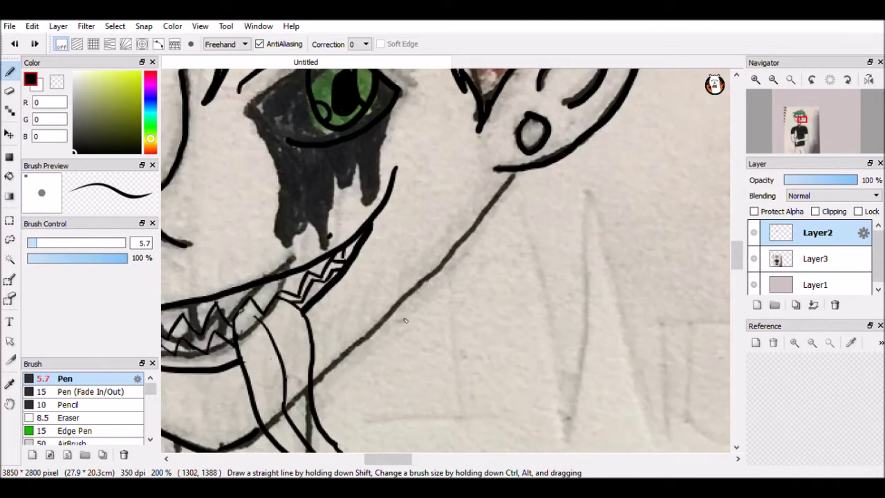
key("ctrl+z")
left_click_drag(498, 162, 410, 310)
scroll(408, 318, "up", 3)
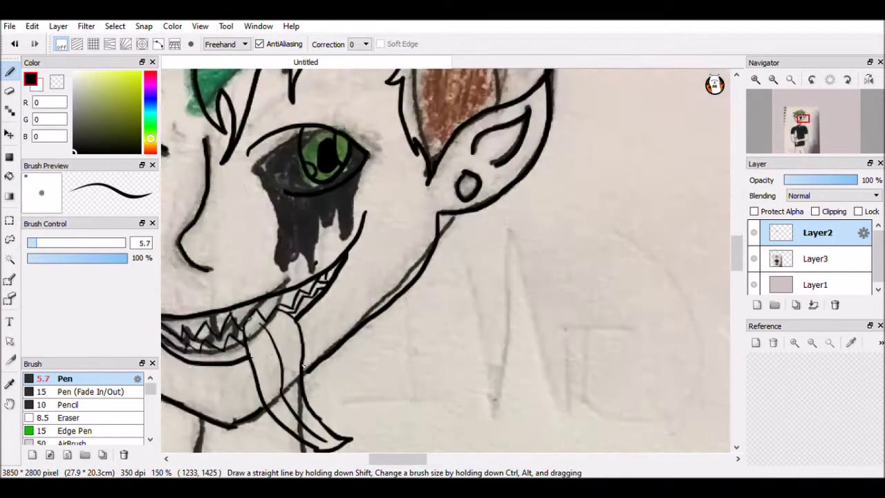
scroll(403, 335, "down", 3)
key("ctrl+z")
left_click_drag(301, 374, 473, 207)
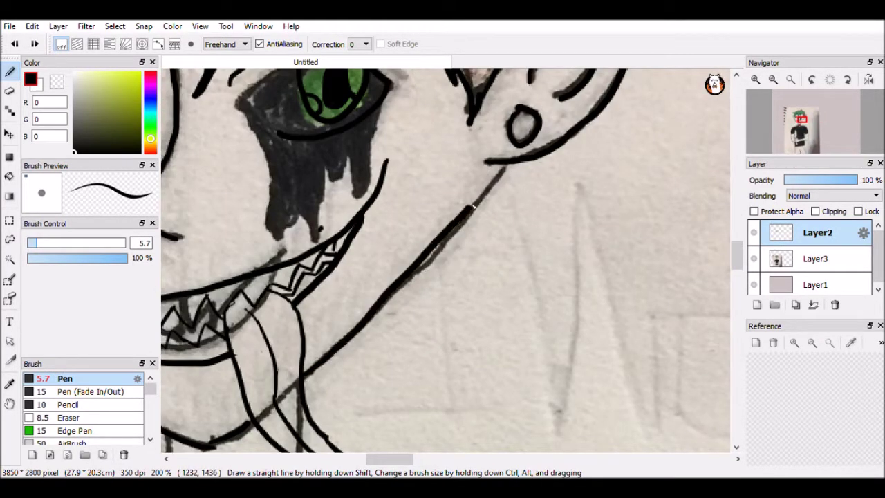
scroll(514, 74, "down", 1)
scroll(555, 300, "up", 3)
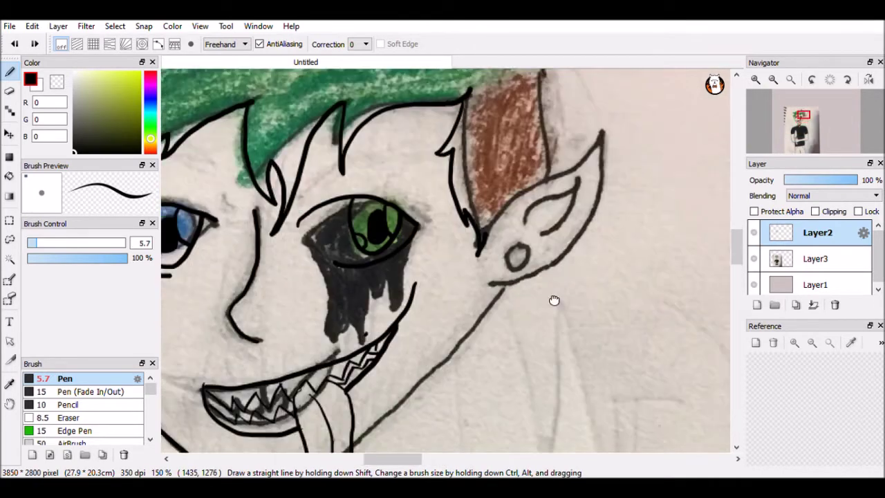
Step: Ink the jaw line curving from below the ear down to the tongue
scroll(555, 300, "down", 3)
left_click_drag(508, 147, 402, 317)
scroll(438, 405, "up", 4)
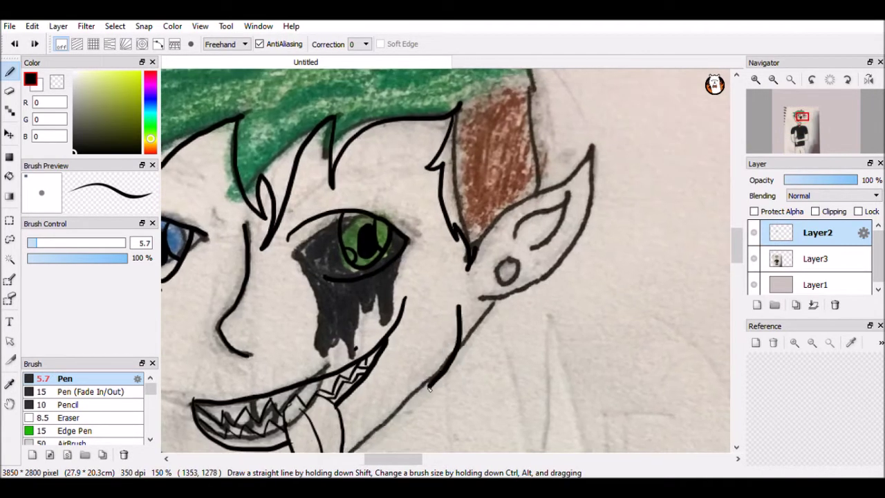
Step: Ink the pointed ear's upper and lower outline over the sketched ear
scroll(414, 373, "down", 3)
scroll(385, 360, "up", 4)
left_click_drag(473, 261, 566, 196)
mouse_move(583, 159)
left_mouse_down()
mouse_move(475, 313)
mouse_move(545, 279)
left_mouse_up()
key("ctrl+z")
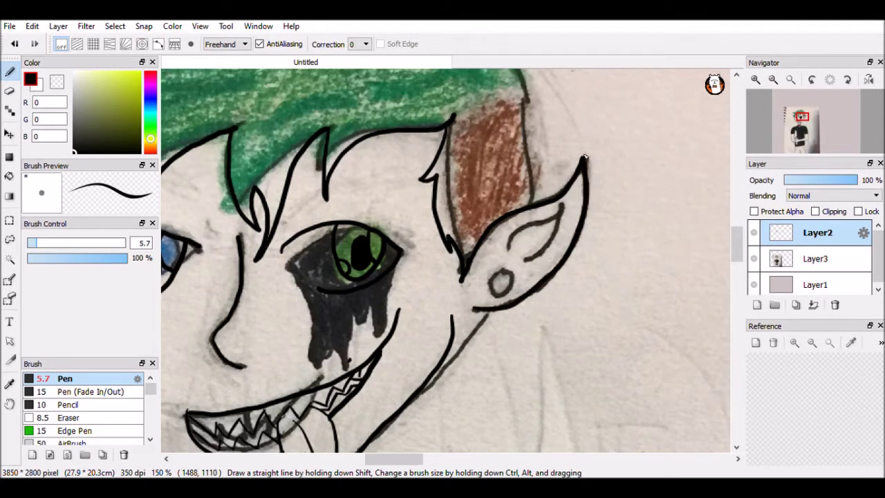
key("v")
left_click_drag(570, 198, 561, 228)
key("ctrl+z")
key("e")
key("v")
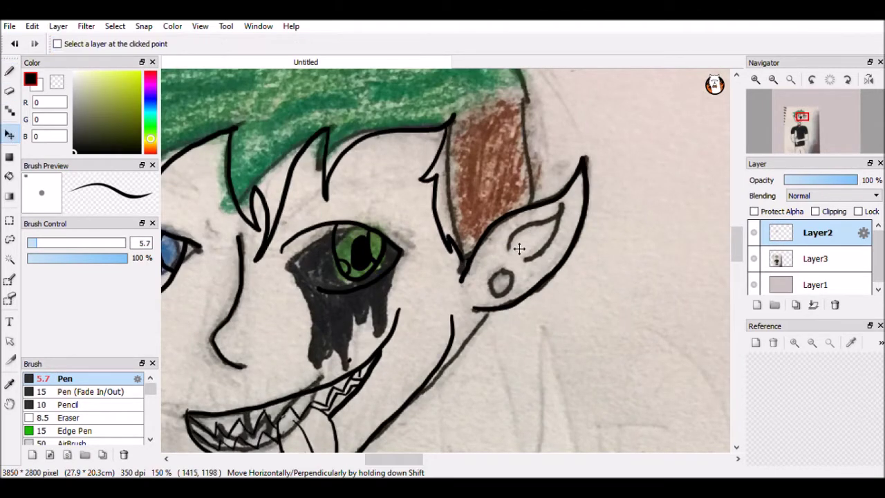
Step: Lasso the inked ear outline and move it closer to the face
key("l")
mouse_move(598, 172)
left_mouse_down()
mouse_move(622, 332)
mouse_move(539, 149)
left_mouse_up()
key("v")
left_click_drag(505, 293, 503, 281)
Step: Clear the selection around the moved ear and return to the Pen
key("b")
key("m")
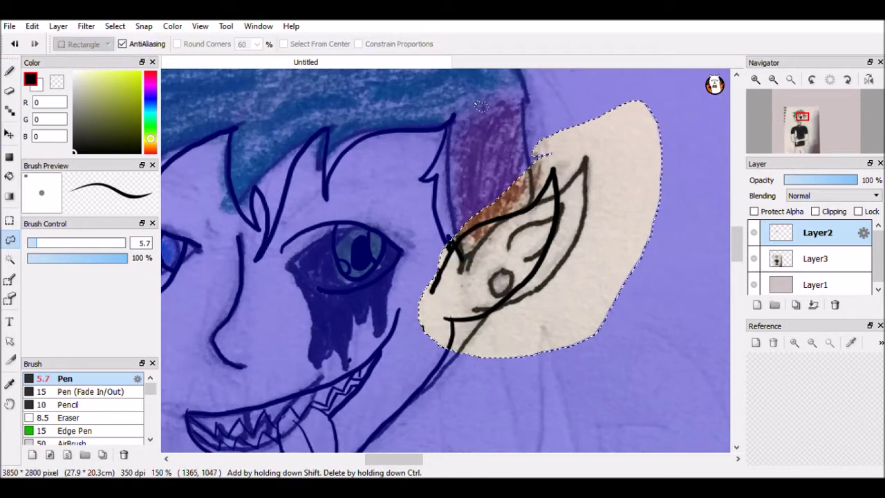
left_click_drag(474, 395, 593, 365)
left_click_drag(596, 331, 557, 317)
key("w")
key("b")
key("ctrl+z")
key("m")
key("ctrl+y")
key("ctrl+d")
key("b")
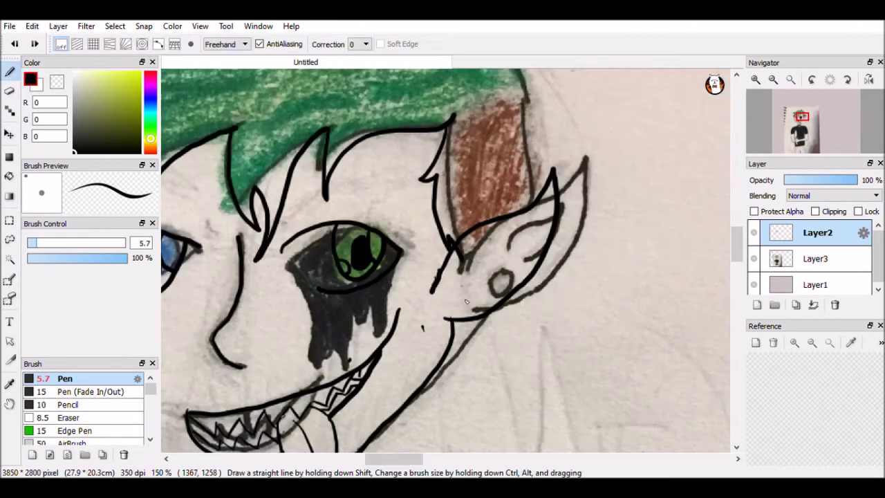
Step: Ink the ear's inner fold and the round earring over the sketch
key("ctrl+z")
left_click_drag(512, 249, 523, 225)
left_click_drag(502, 269, 501, 271)
Step: Lasso the inner fold and earring, move them inside the shifted ear outline and deselect
key("l")
mouse_move(588, 147)
left_mouse_down()
mouse_move(498, 332)
mouse_move(581, 149)
left_mouse_up()
key("v")
left_click_drag(508, 314, 493, 321)
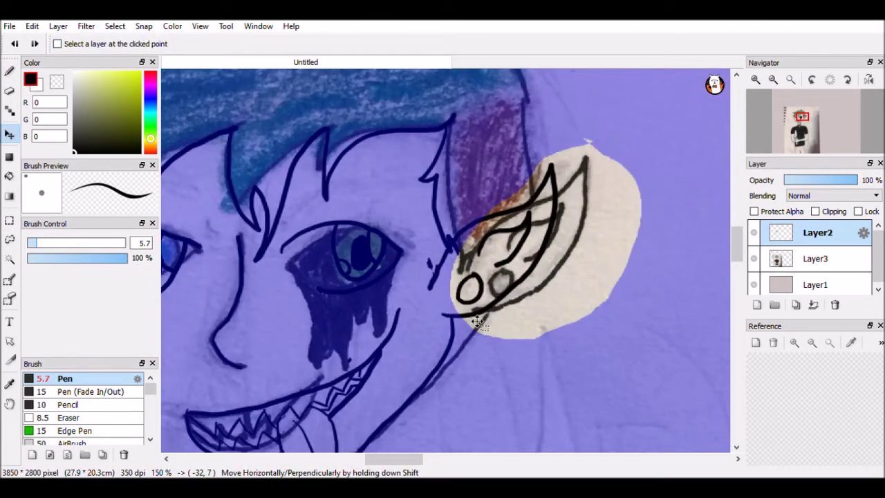
key("l")
key("ctrl+d")
Step: Erase the stray marks beside the ear and ink jagged strands of hair in front of it
key("b")
key("e")
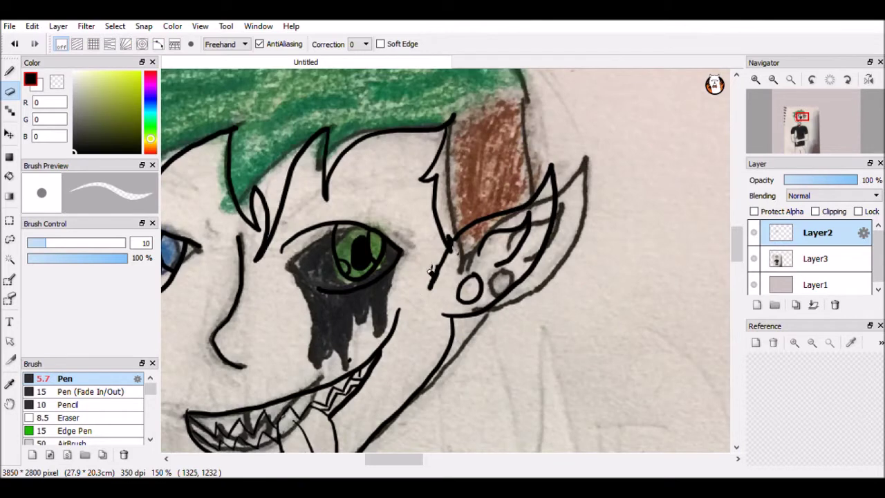
key("b")
left_click_drag(440, 171, 422, 309)
Step: Hide Layer3 with the reference photo to examine the line art alone, and show it again
left_click(753, 258)
scroll(534, 189, "down", 3)
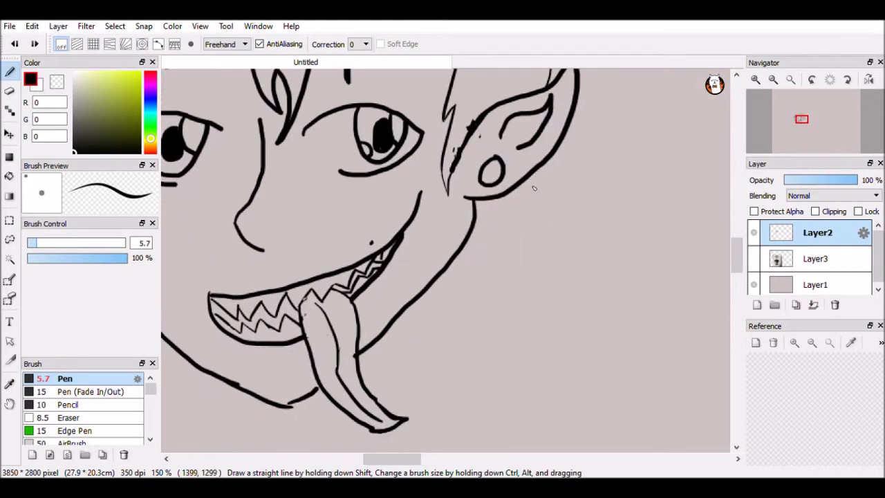
scroll(522, 196, "up", 7)
left_click(754, 258)
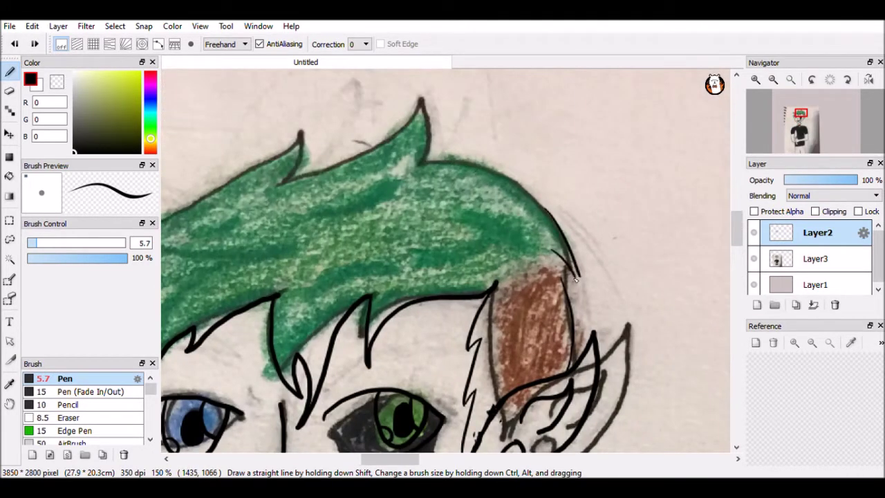
Step: Ink the back and crown of the hair with small tufts and tall pointed spikes
scroll(563, 280, "up", 3)
scroll(613, 256, "left", 5)
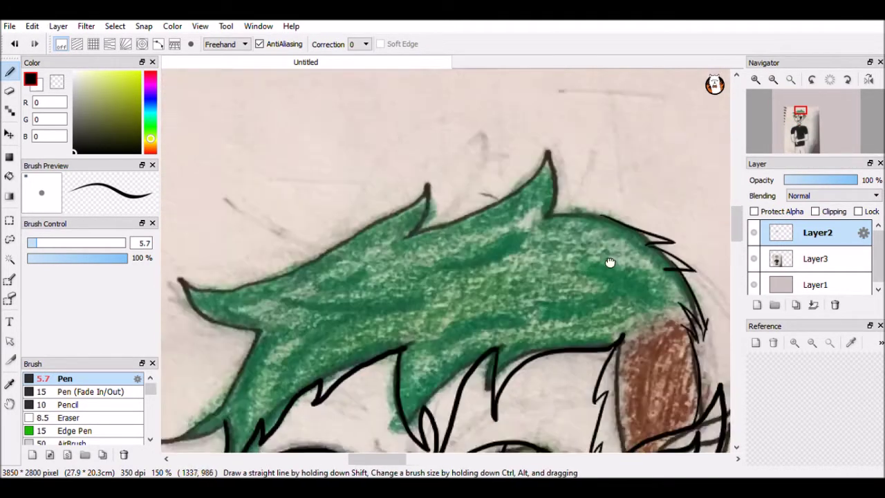
scroll(612, 257, "up", 3)
mouse_move(426, 282)
left_mouse_down()
mouse_move(537, 225)
mouse_move(620, 252)
left_mouse_up()
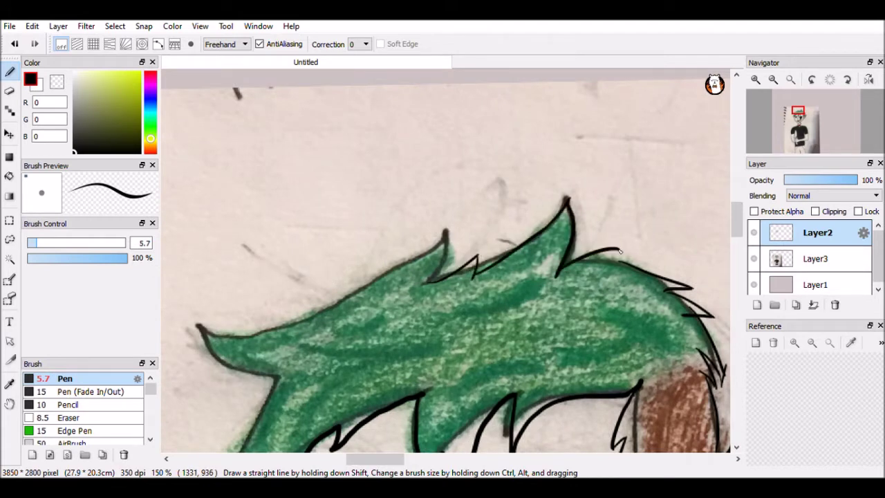
scroll(613, 279, "down", 2)
scroll(545, 205, "left", 4)
key("ctrl+z")
left_click_drag(513, 219, 574, 243)
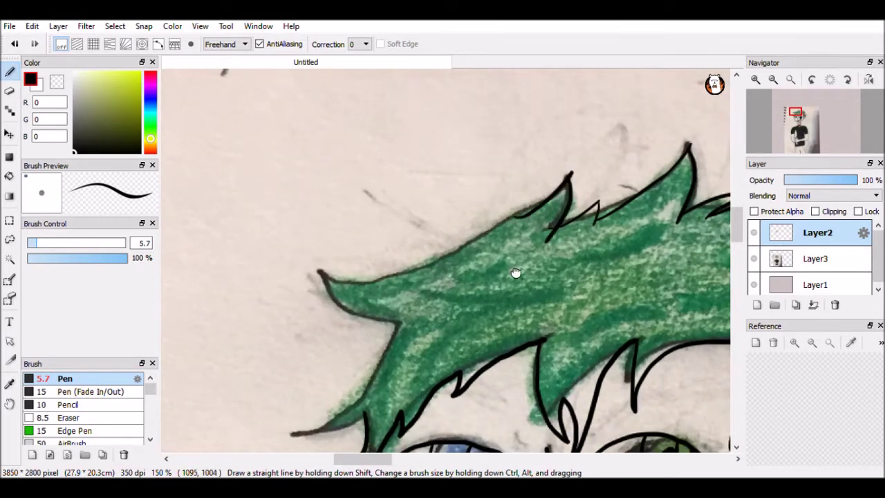
Step: Ink the remaining hair outline with long pointed tufts down to the blue eye's side of the face
scroll(553, 239, "left", 3)
key("ctrl+z")
mouse_move(612, 208)
left_mouse_down()
mouse_move(553, 251)
mouse_move(595, 239)
mouse_move(498, 318)
mouse_move(453, 380)
left_mouse_up()
scroll(567, 242, "left", 3)
scroll(567, 242, "down", 1)
scroll(465, 265, "down", 3)
scroll(465, 265, "right", 3)
left_click_drag(357, 287, 456, 257)
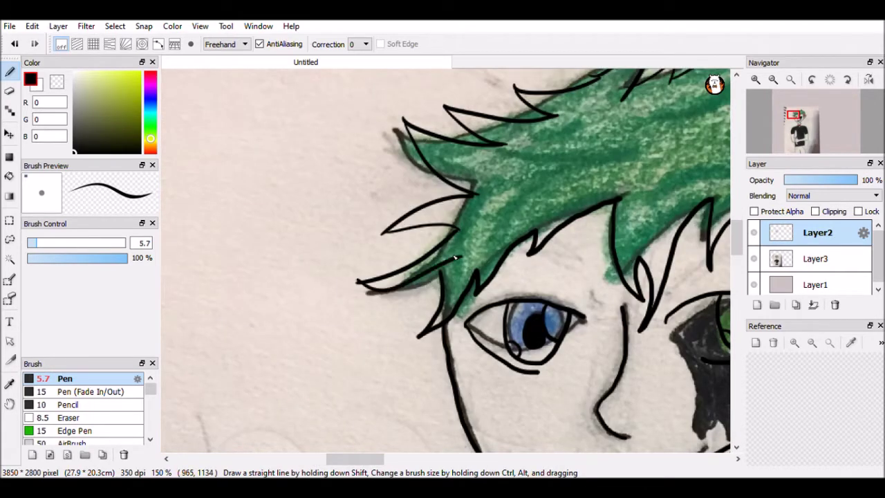
Step: Ink both sides of the neck from the jaw down to the shoulders
scroll(373, 297, "down", 14)
scroll(374, 298, "right", 5)
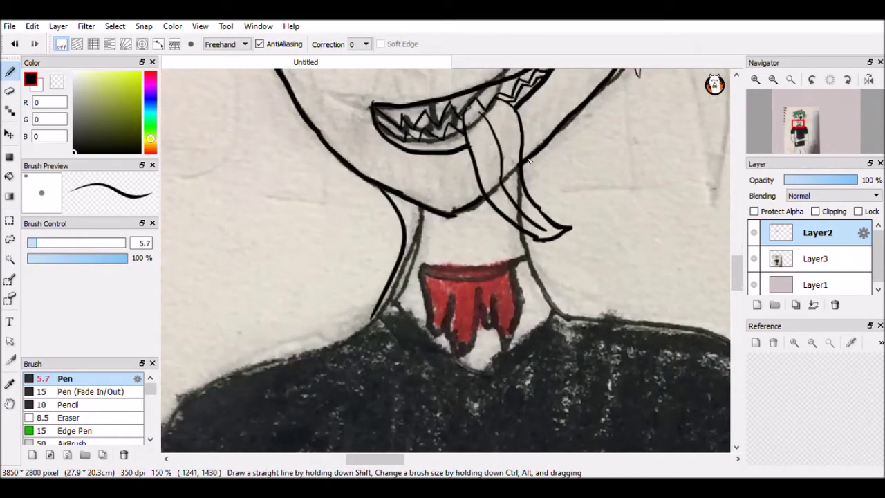
left_click_drag(540, 154, 527, 206)
Step: Ink the shoulder line and the outer edge of the upper arm on the blue eye's side
scroll(587, 302, "down", 5)
scroll(588, 302, "left", 4)
left_click_drag(612, 129, 491, 200)
scroll(593, 157, "left", 2)
scroll(593, 157, "down", 3)
left_click_drag(457, 145, 422, 428)
Step: Ink the outer contour and inner elbow of the arm beside the knife blade, down to the gripping hand
scroll(468, 336, "down", 5)
scroll(415, 247, "down", 3)
scroll(415, 246, "right", 2)
left_click_drag(373, 247, 492, 274)
scroll(493, 274, "up", 6)
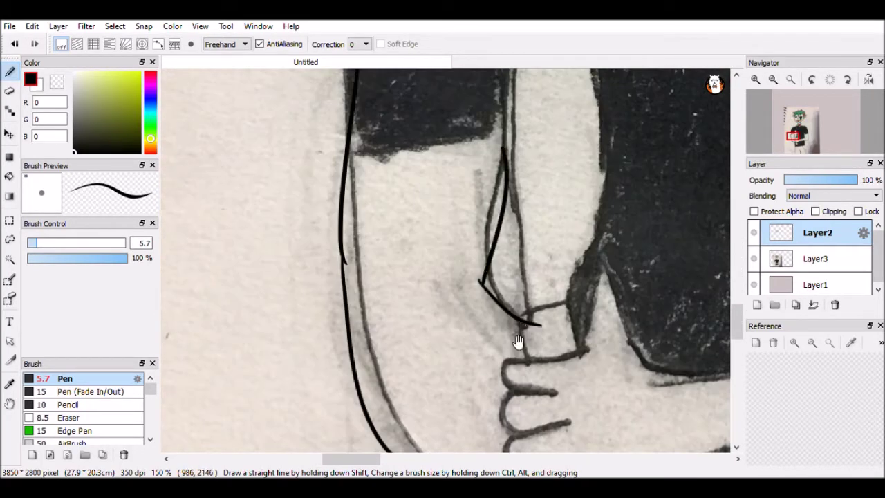
scroll(419, 249, "down", 6)
scroll(419, 249, "right", 2)
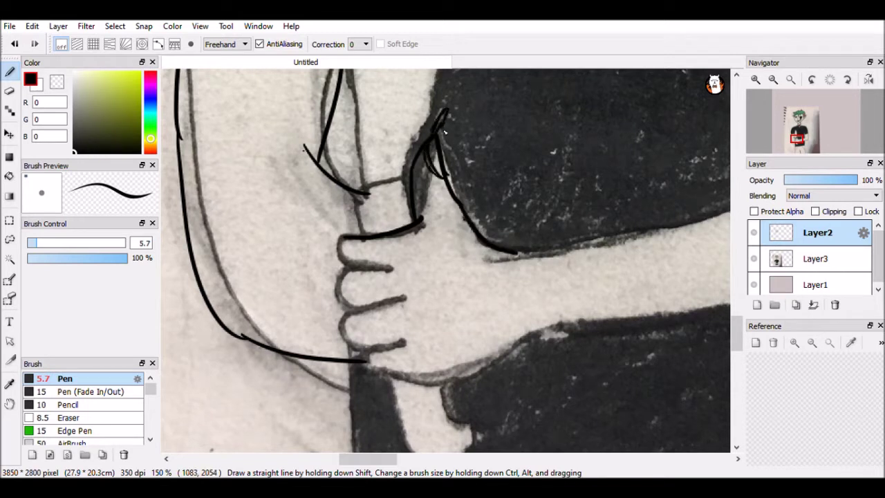
Step: Redo the thumb tip of the gripping hand and fill its pointed nail solid black
key("ctrl+z")
key("ctrl+z")
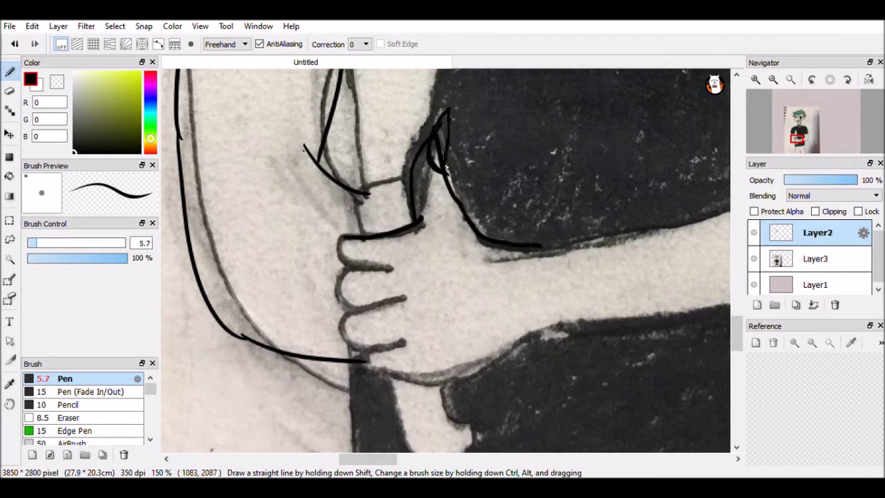
key("e")
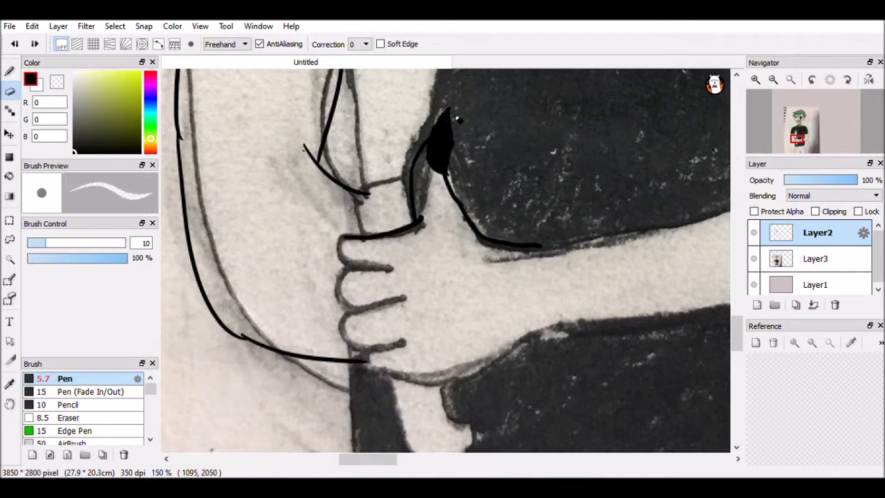
Step: Ink the rounded fingers of the gripping hand and the lower edge of its palm
key("p")
left_click_drag(346, 236, 339, 255)
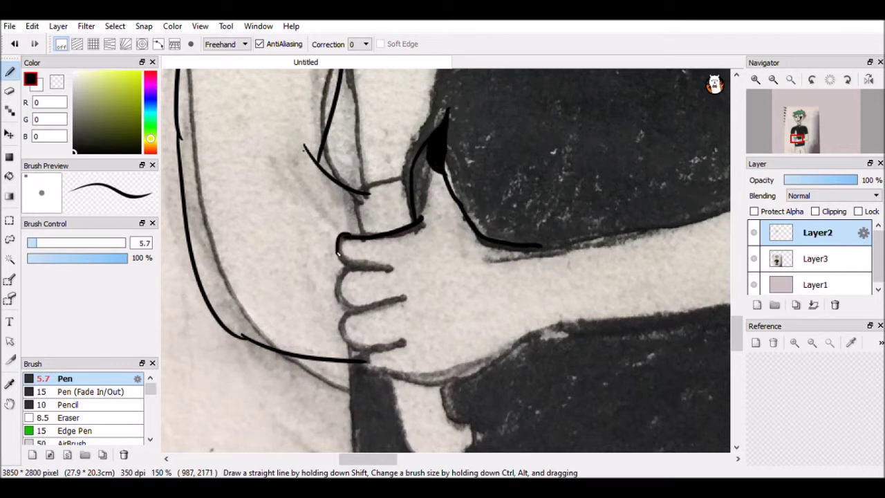
key("ctrl+z")
left_click_drag(395, 270, 327, 275)
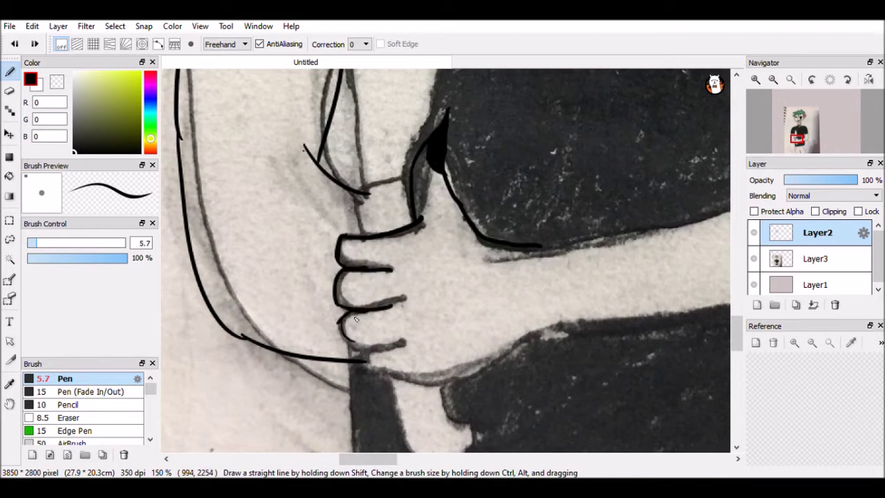
left_click_drag(342, 320, 408, 338)
left_click_drag(361, 356, 458, 379)
Step: Ink the inner edge of the knife-holding arm from the armpit down to the forearm
scroll(513, 353, "up", 5)
scroll(484, 228, "right", 5)
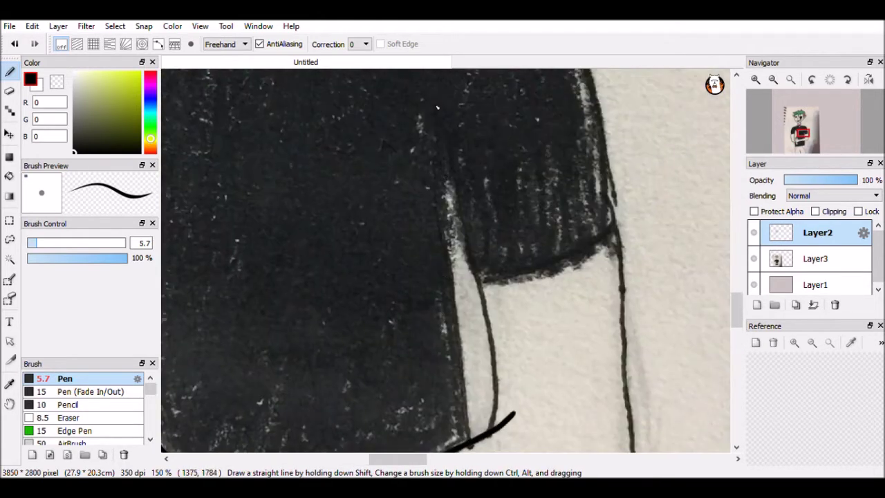
mouse_move(436, 119)
left_mouse_down()
mouse_move(441, 198)
mouse_move(508, 418)
left_mouse_up()
scroll(456, 277, "down", 3)
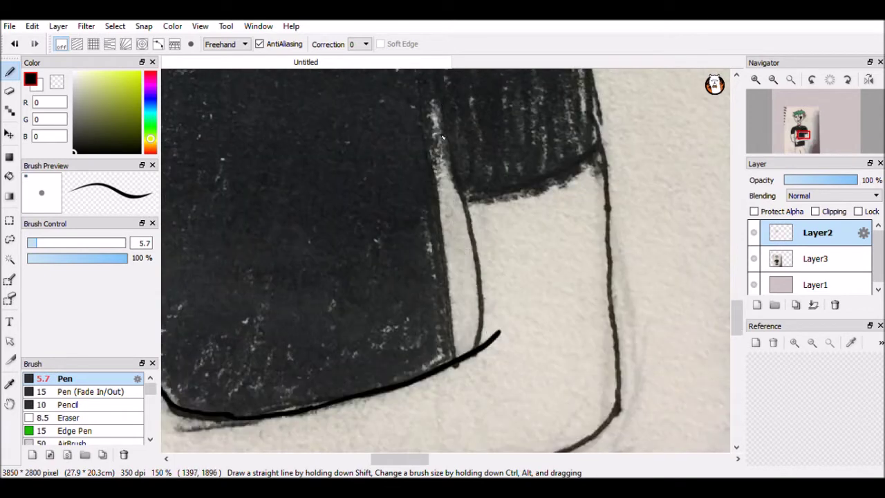
scroll(457, 265, "up", 5)
Step: Ink the outer edge of the knife-holding arm from the elbow up along the sleeve
scroll(457, 265, "down", 3)
scroll(456, 264, "right", 2)
left_click_drag(399, 391, 385, 260)
scroll(385, 259, "up", 3)
left_click_drag(385, 363, 371, 201)
scroll(371, 200, "down", 2)
scroll(372, 201, "right", 2)
scroll(394, 298, "down", 1)
scroll(419, 399, "right", 1)
scroll(395, 332, "up", 1)
scroll(395, 332, "up", 3)
left_click_drag(423, 380, 399, 160)
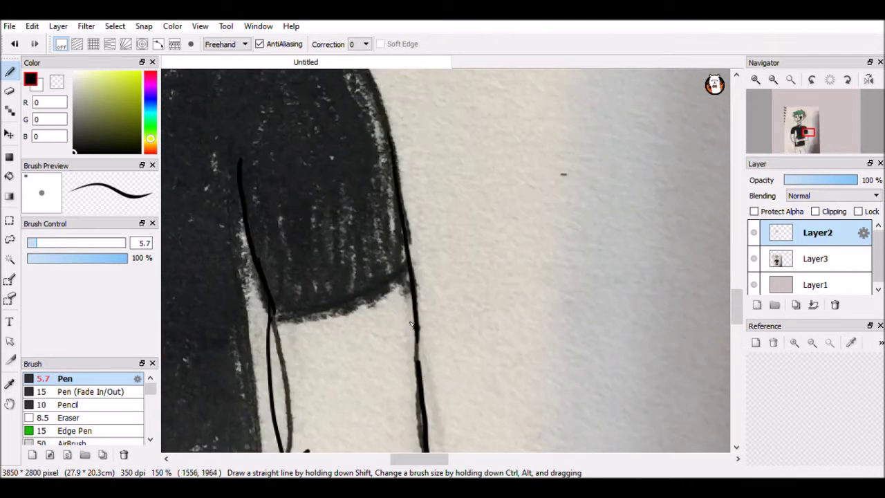
Step: Ink the shirt's side beside the knife-holding arm, from the armpit past the forearm toward the hem
scroll(283, 150, "up", 4)
scroll(363, 107, "down", 4)
scroll(363, 108, "right", 1)
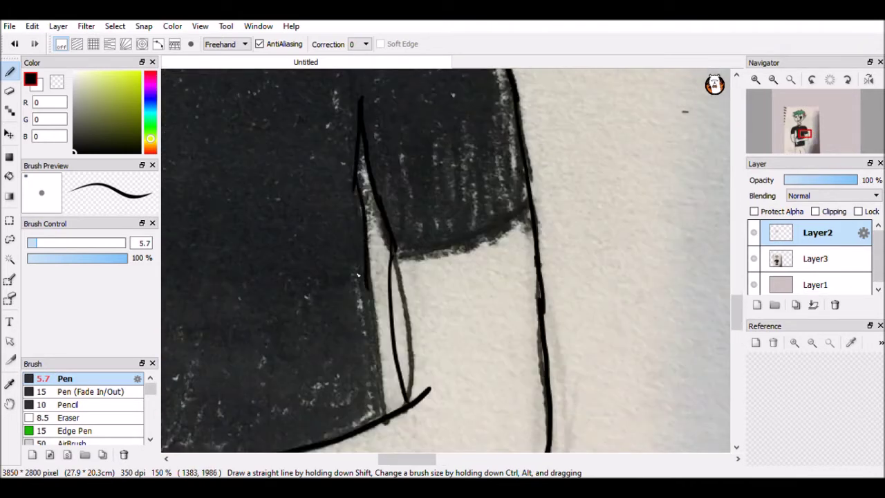
scroll(368, 289, "down", 3)
scroll(404, 111, "down", 3)
scroll(404, 111, "right", 1)
left_click_drag(415, 178, 419, 408)
Step: Ink the shirt's bottom hem across the waist and the shirt's opposite side up to the gripping hand
scroll(363, 413, "down", 3)
scroll(381, 235, "up", 1)
scroll(381, 235, "left", 4)
left_click_drag(283, 254, 691, 202)
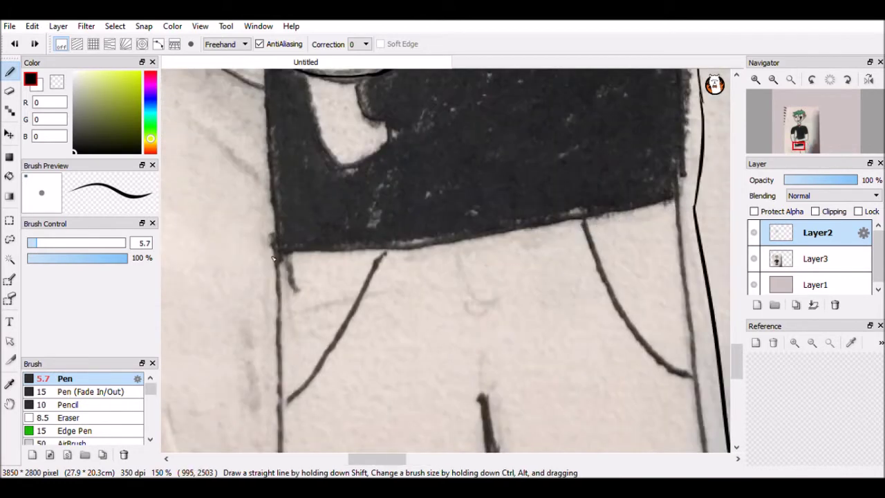
scroll(277, 263, "up", 2)
left_click_drag(240, 227, 257, 142)
scroll(244, 301, "down", 1)
left_click_drag(247, 96, 238, 228)
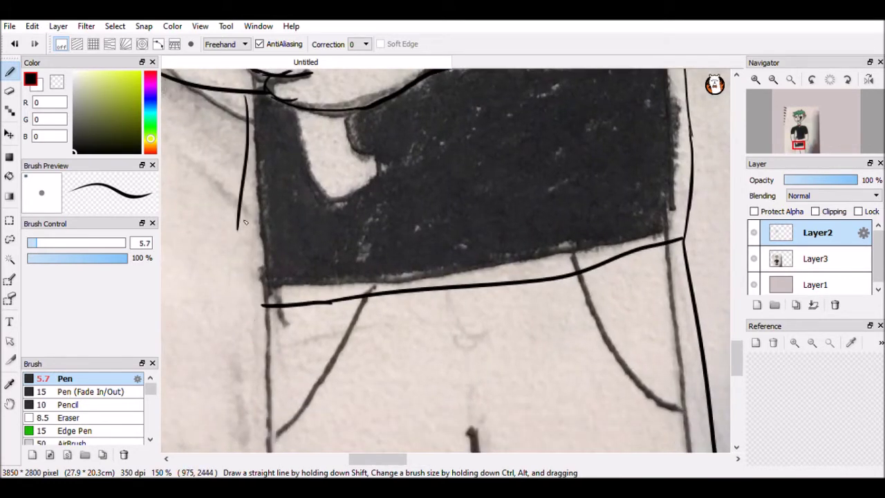
left_click_drag(246, 286, 266, 304)
Step: Ink both curved trouser pocket openings and the inner leg split below the shirt
scroll(257, 292, "down", 4)
left_click_drag(350, 154, 261, 304)
left_click_drag(586, 121, 695, 243)
left_click_drag(465, 281, 473, 443)
Step: Ink the curved end of the knife handle below the gripping hand
scroll(420, 291, "up", 10)
scroll(371, 374, "down", 2)
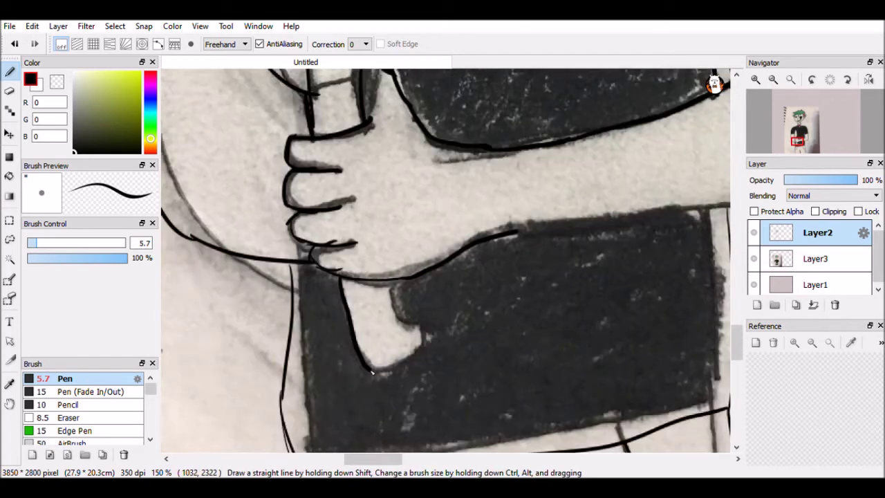
scroll(352, 367, "up", 8)
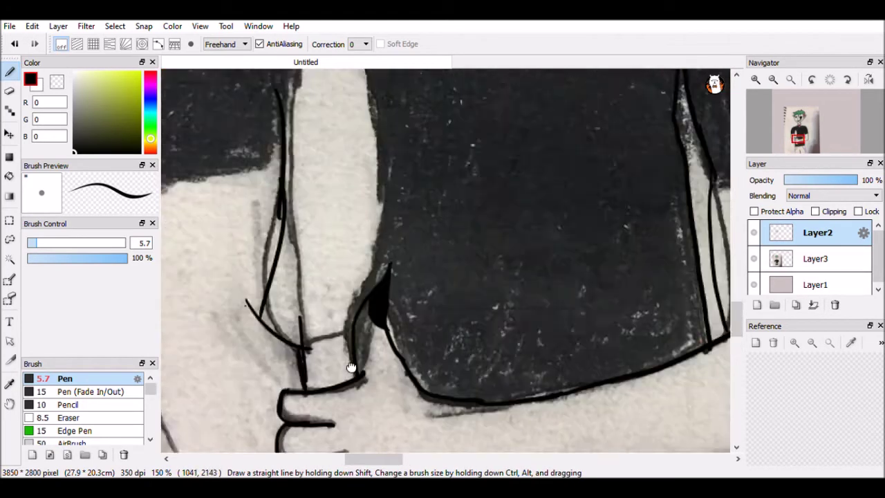
Step: Ink the knife's straight back, pointed tip, curved cutting edge and base, with a round rivet on the handle
key("shift")
left_click(298, 158, "shift")
scroll(322, 290, "up", 3)
left_click(332, 161, "shift")
left_click(373, 283, "shift")
scroll(316, 99, "down", 2)
scroll(316, 99, "up", 1)
left_click(339, 391, "shift")
scroll(339, 346, "down", 3)
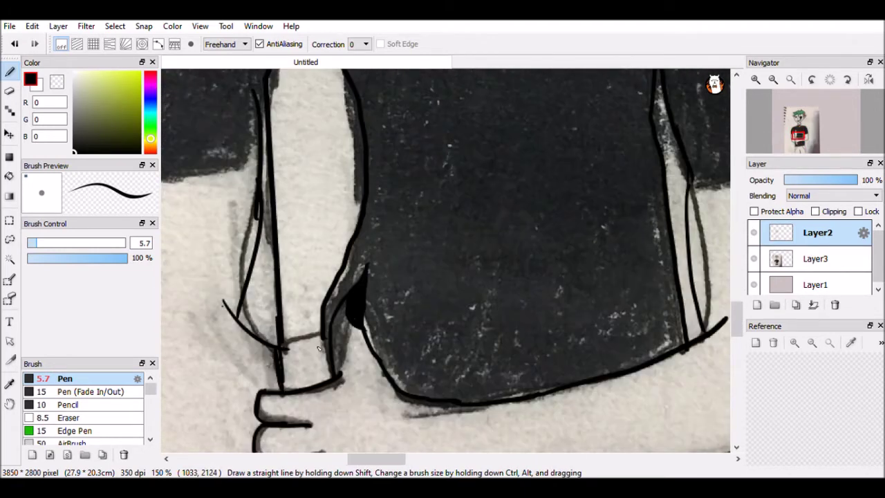
left_click(317, 379, "shift")
scroll(308, 312, "down", 2)
scroll(332, 361, "down", 3)
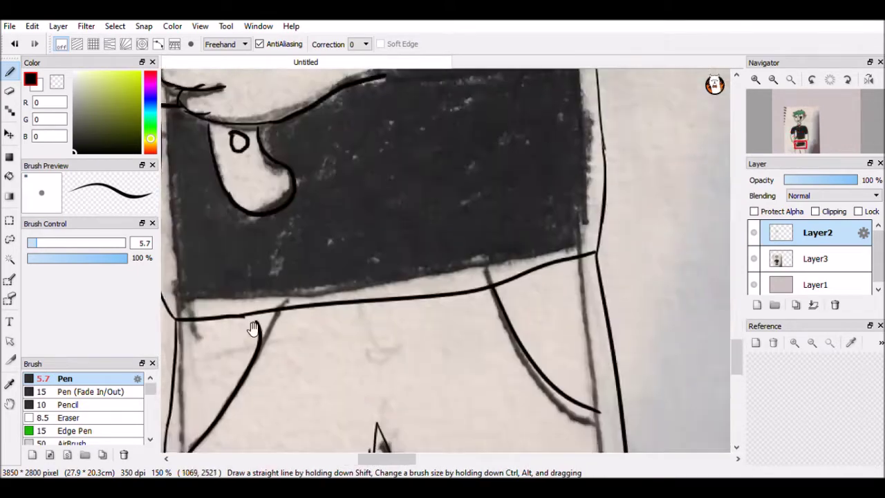
Step: Ink the curved sleeve hem across the upper part of the knife-holding arm
scroll(376, 438, "up", 5)
scroll(356, 356, "down", 1)
left_click(550, 266, "shift")
scroll(550, 266, "up", 3)
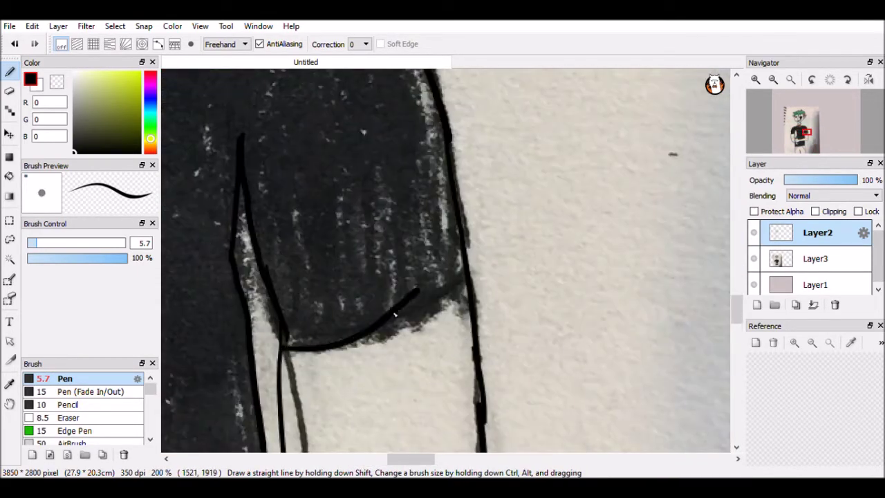
left_click_drag(420, 216, 388, 207)
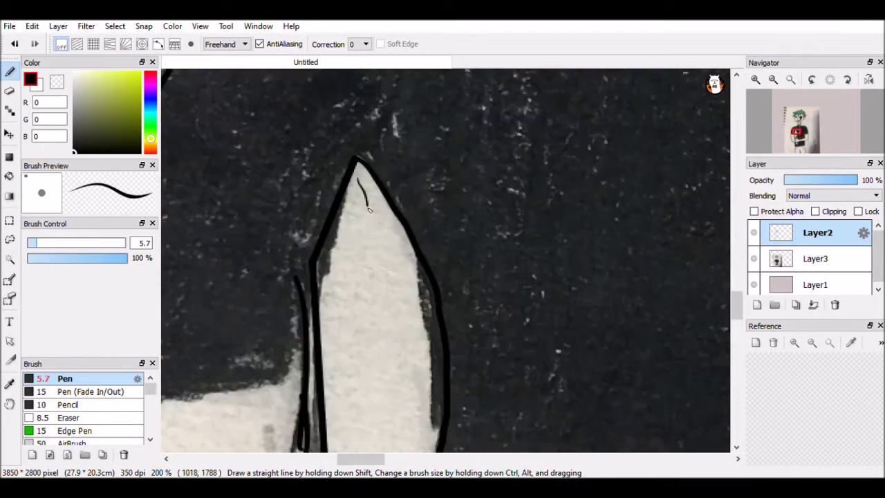
Step: Draw a thin jagged drip line inside the knife blade along its cutting edge
left_click_drag(415, 304, 408, 180)
left_click_drag(415, 352, 422, 442)
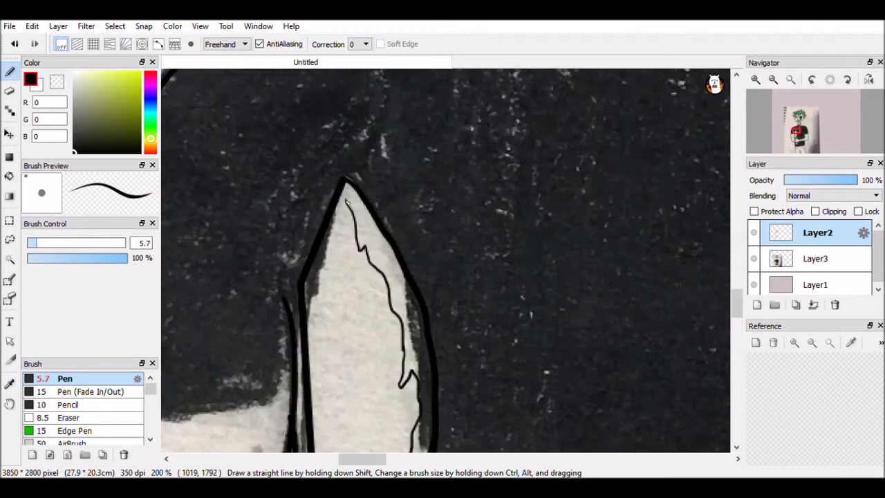
left_click_drag(387, 104, 388, 257)
Step: Draw a curved cut across the front of the neck with wavy blood drips running down from it
left_click_drag(461, 241, 480, 229)
key("ctrl+z")
mouse_move(352, 234)
left_mouse_down()
mouse_move(415, 255)
mouse_move(481, 227)
mouse_move(477, 233)
left_mouse_up()
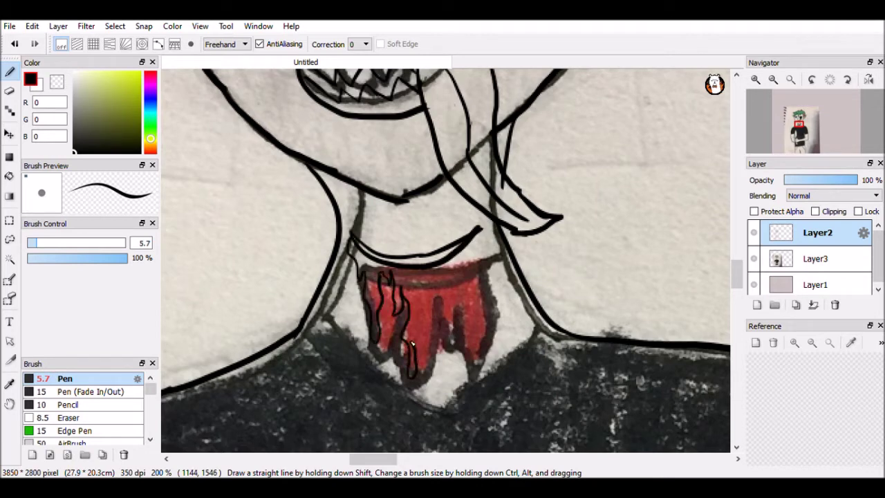
mouse_move(477, 359)
left_mouse_down()
mouse_move(492, 360)
mouse_move(501, 221)
left_mouse_up()
Step: Ink the shirt's neckline as a double curved collar band with short ribbing lines
mouse_move(325, 199)
left_mouse_down()
mouse_move(588, 200)
mouse_move(379, 299)
left_mouse_up()
mouse_move(311, 202)
left_mouse_down()
mouse_move(444, 329)
mouse_move(596, 201)
left_mouse_up()
scroll(468, 326, "down", 6)
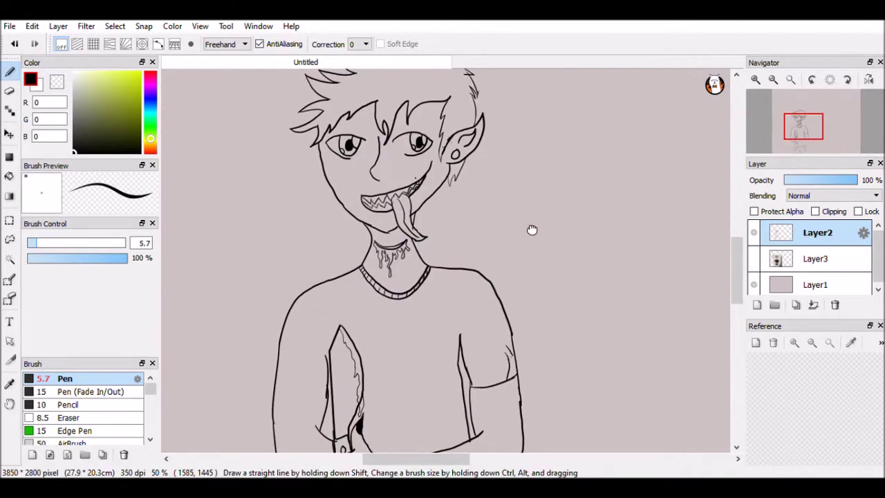
left_click_drag(530, 231, 543, 125)
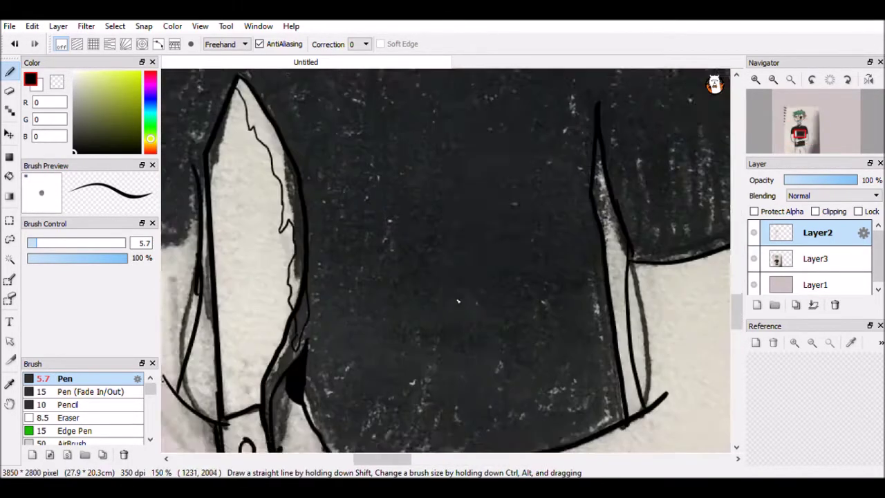
Step: Erase the crease at the sleeve hem and ink a second line with short ribs above it as a cuff
key("e")
left_click_drag(207, 325, 369, 192)
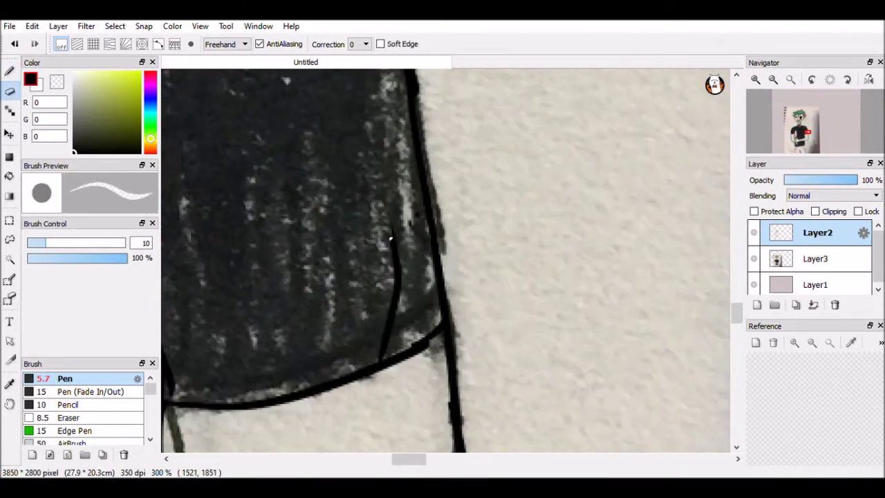
left_click(10, 71)
left_click_drag(256, 304, 508, 225)
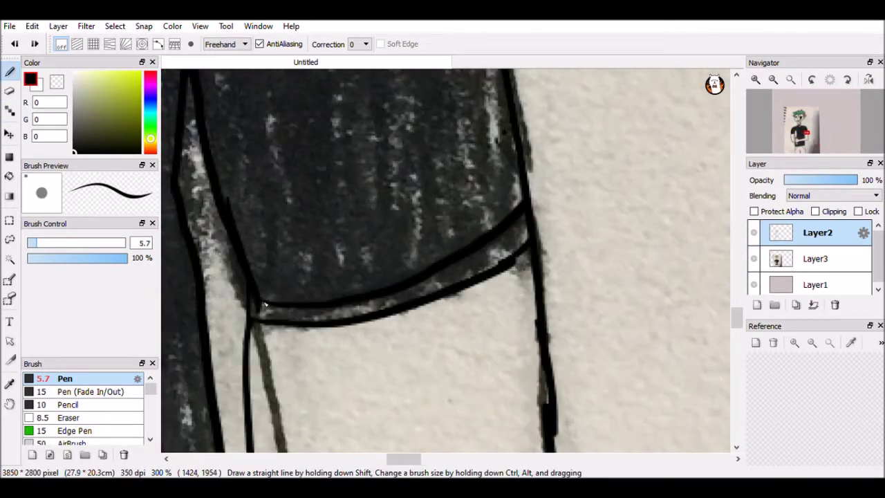
key("ctrl+z")
left_click_drag(266, 298, 525, 202)
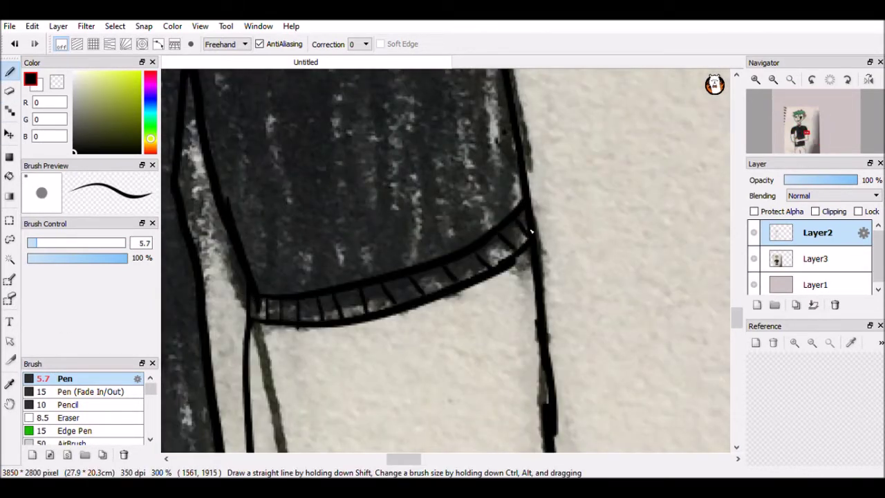
Step: Ink wavy fabric creases on the shirt front and extend the lower edge of the forearm crossing it
scroll(531, 231, "down", 1)
left_click_drag(352, 209, 577, 70)
mouse_move(375, 281)
left_mouse_down()
mouse_move(459, 375)
mouse_move(542, 322)
left_mouse_up()
left_click_drag(564, 222, 623, 320)
left_click_drag(467, 356, 451, 373)
left_click_drag(334, 209, 275, 367)
left_click_drag(276, 367, 286, 408)
mouse_move(399, 173)
left_mouse_down()
mouse_move(428, 236)
mouse_move(443, 208)
left_mouse_up()
scroll(428, 237, "down", 2)
scroll(439, 253, "up", 2)
mouse_move(210, 291)
left_mouse_down()
mouse_move(494, 275)
mouse_move(616, 223)
left_mouse_up()
mouse_move(443, 124)
left_mouse_down()
mouse_move(556, 325)
mouse_move(525, 277)
left_mouse_up()
Step: Erase the end of the shirt crease nearest the inner arm and hide the photo layer, Layer3
key("e")
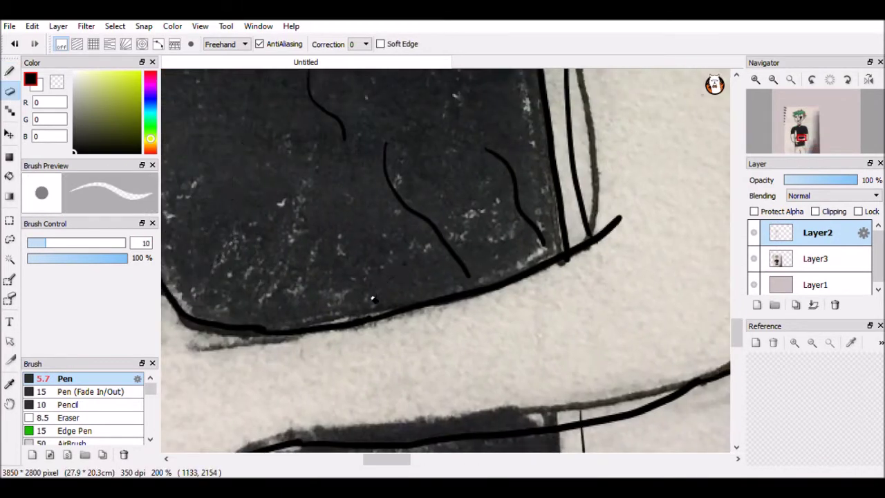
left_click_drag(527, 227, 543, 242)
scroll(371, 251, "down", 2)
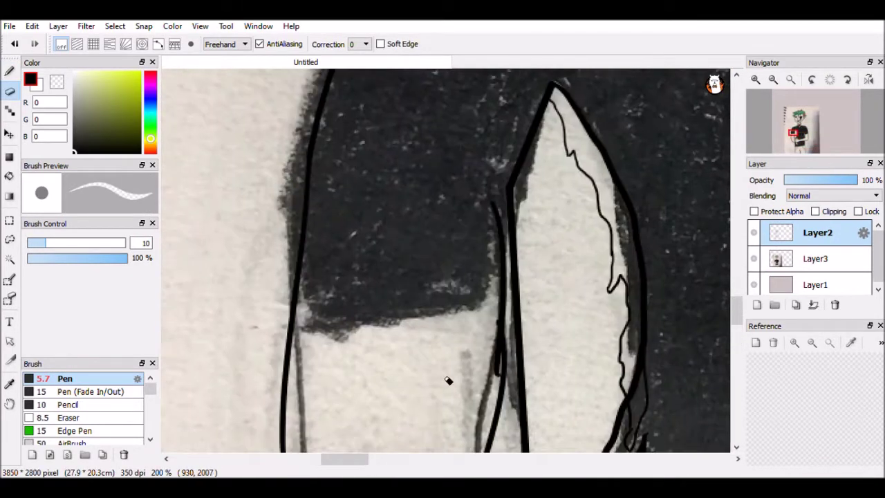
scroll(451, 374, "down", 3)
left_click(755, 260)
left_click(755, 259)
scroll(445, 318, "up", 3)
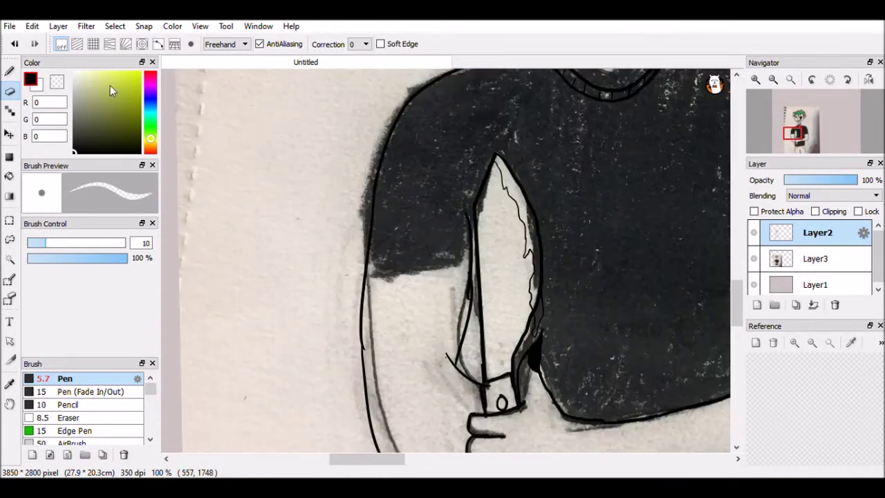
key("b")
key("ctrl+z")
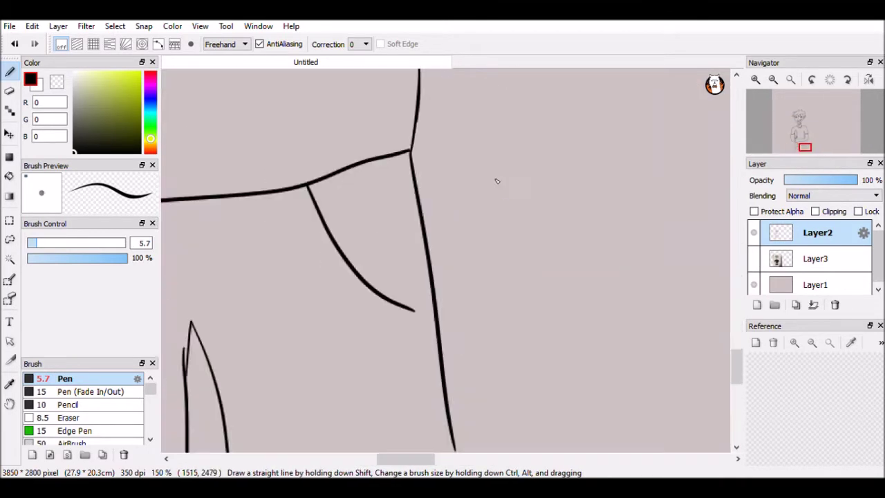
Step: Add a ribbed second edge to one trouser pocket and extend the other pocket's curve to the outer seam
scroll(529, 239, "down", 5)
scroll(529, 238, "up", 5)
left_click_drag(374, 327, 332, 397)
left_click_drag(414, 333, 334, 408)
left_click_drag(433, 241, 412, 319)
scroll(434, 254, "right", 5)
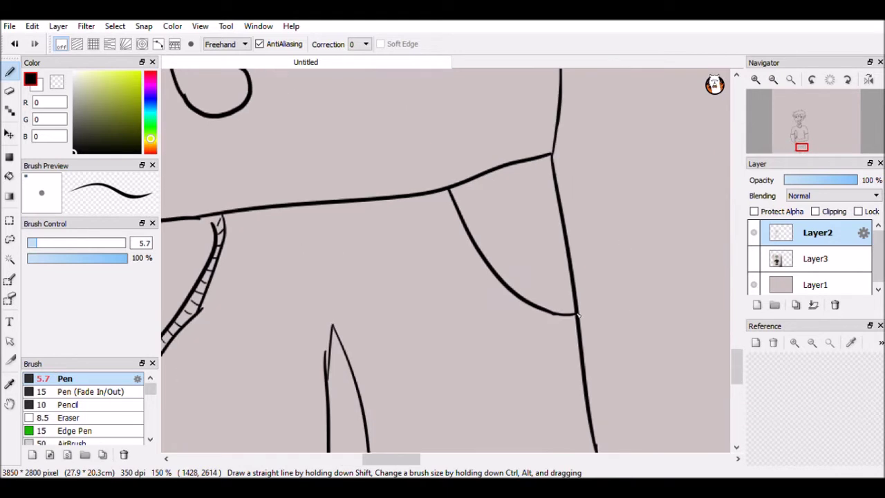
mouse_move(486, 255)
left_mouse_down()
mouse_move(571, 146)
mouse_move(561, 139)
mouse_move(491, 256)
mouse_move(596, 128)
left_mouse_up()
key("ctrl+z")
key("ctrl+z")
Step: Draw a second knife's handle with a hooked end and two oval rivets sticking out of the trouser pocket
mouse_move(585, 166)
left_mouse_down()
mouse_move(533, 194)
mouse_move(484, 255)
left_mouse_up()
left_click_drag(520, 208, 581, 153)
left_click_drag(583, 206, 517, 294)
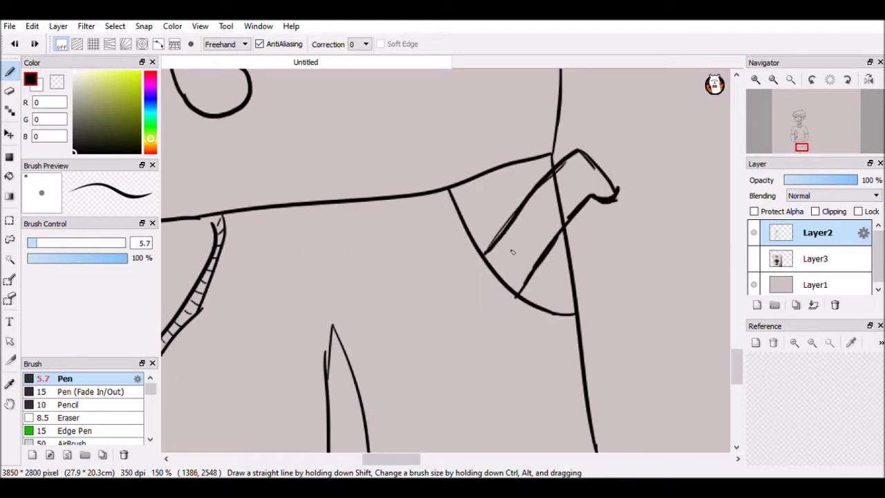
left_click_drag(519, 251, 517, 252)
left_click_drag(543, 213, 541, 215)
Step: Erase the trouser seam where it crosses the pocketed knife's handle
left_click(10, 91)
left_click_drag(553, 170, 560, 195)
key("b")
Step: Draw the second knife's pointed blade below the pocket and add a parallel line along the pocket edge
scroll(419, 340, "down", 2)
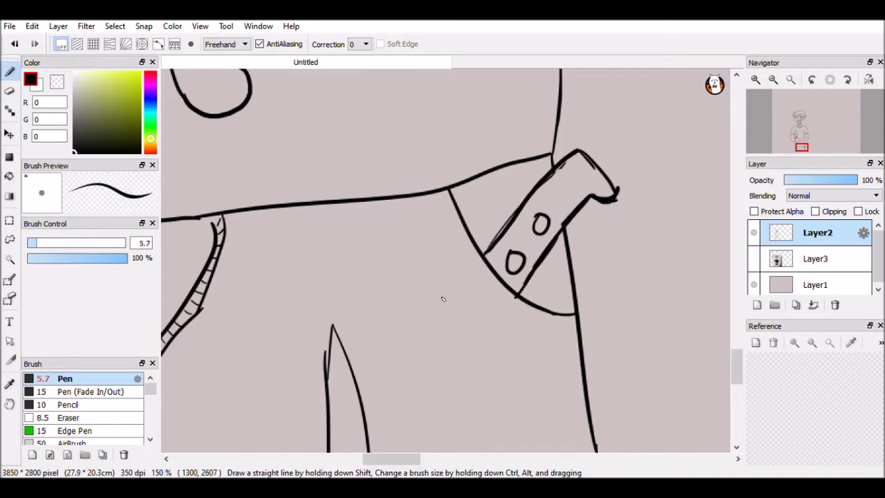
left_click_drag(472, 195, 405, 339)
scroll(399, 342, "up", 2)
scroll(400, 342, "left", 1)
left_click_drag(474, 181, 554, 303)
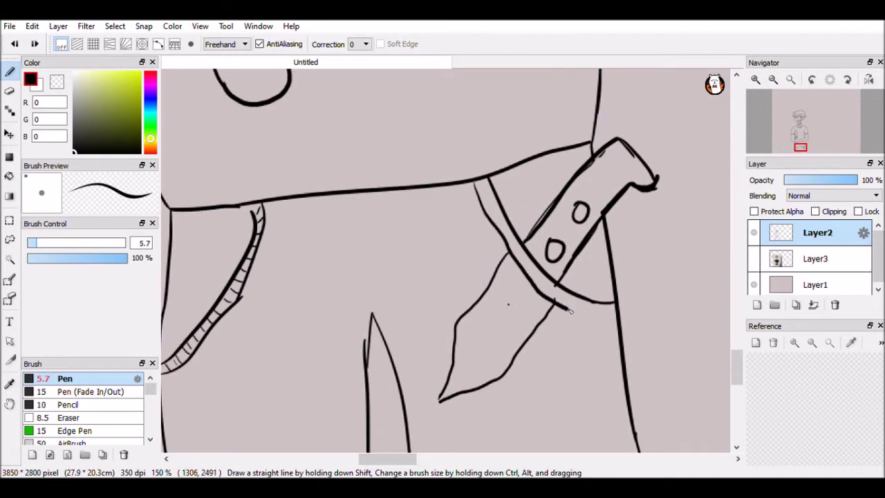
Step: Erase the outline section joining the character's side hair tufts to the spikes on top of the head
scroll(538, 278, "down", 5)
scroll(528, 326, "up", 8)
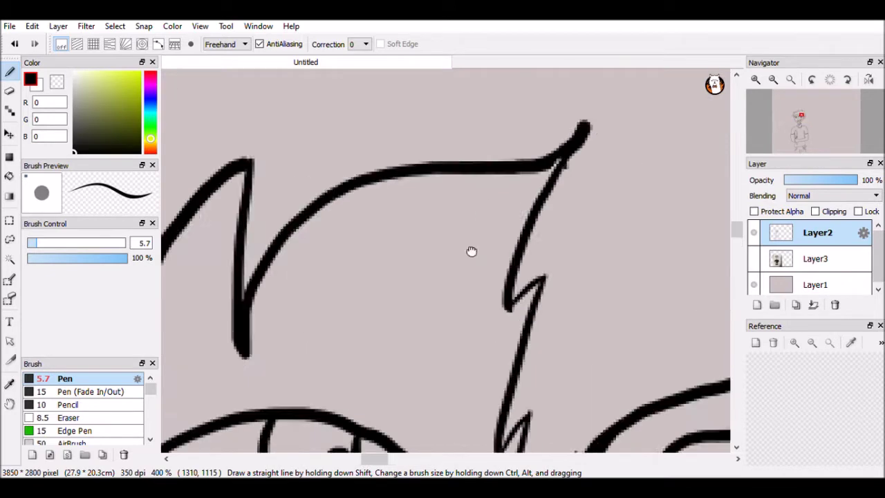
left_click_drag(471, 251, 526, 325)
mouse_move(250, 275)
left_mouse_down()
mouse_move(285, 235)
mouse_move(379, 270)
mouse_move(370, 316)
left_mouse_up()
scroll(415, 304, "down", 2)
key("e")
mouse_move(526, 276)
left_mouse_down()
mouse_move(373, 308)
mouse_move(306, 281)
mouse_move(454, 263)
left_mouse_up()
left_click(9, 71)
Step: Try a few large curved, pointed tufts across the open gap in the hair's crown
mouse_move(427, 250)
left_mouse_down()
mouse_move(518, 169)
mouse_move(508, 298)
left_mouse_up()
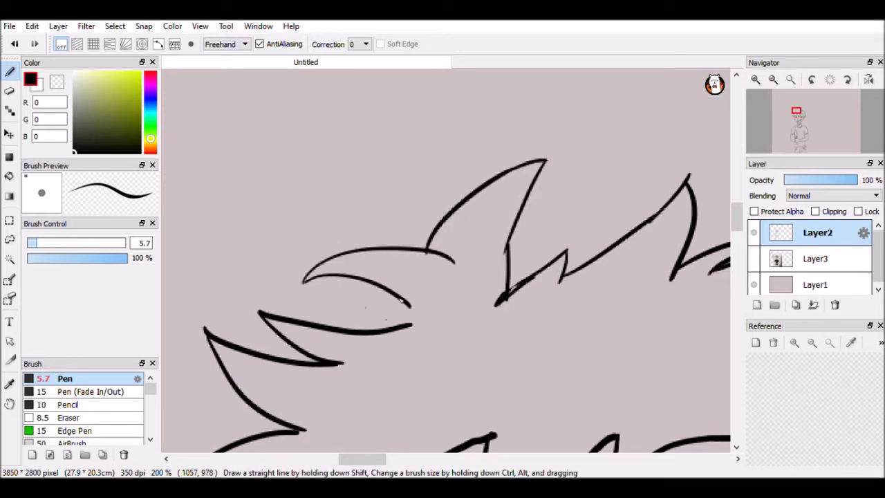
key("ctrl+z")
left_click_drag(493, 242, 536, 191)
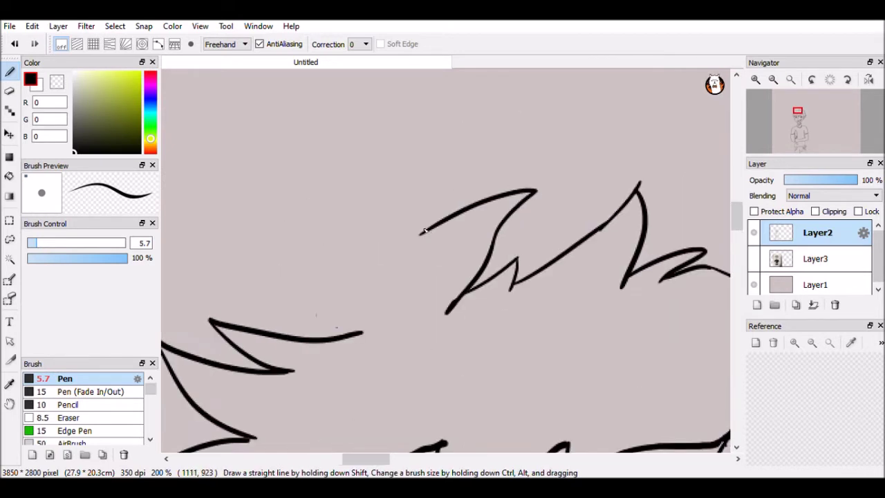
left_click_drag(410, 255, 446, 204)
left_click_drag(331, 204, 335, 237)
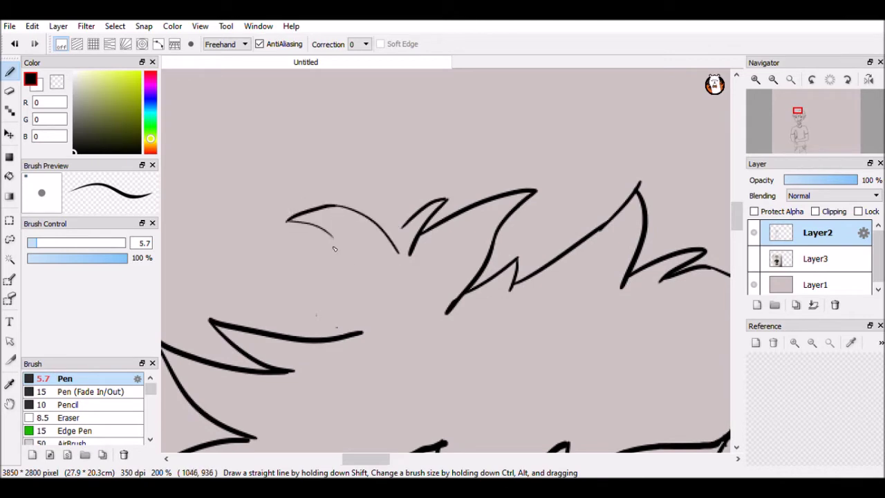
mouse_move(287, 258)
left_mouse_down()
mouse_move(288, 284)
mouse_move(428, 282)
mouse_move(462, 230)
mouse_move(320, 281)
mouse_move(347, 294)
mouse_move(365, 204)
mouse_move(337, 281)
left_mouse_up()
Step: Try a row of narrow upright spikes along the crown, ending at the existing hair on the ear side
scroll(315, 294, "down", 3)
scroll(314, 294, "up", 2)
key("e")
key("b")
left_click_drag(319, 271, 356, 217)
left_click_drag(352, 270, 398, 213)
left_click_drag(383, 269, 464, 175)
left_click_drag(443, 245, 488, 178)
left_click_drag(476, 243, 535, 171)
key("ctrl+z")
left_click_drag(541, 223, 501, 251)
key("ctrl+z")
mouse_move(509, 202)
left_mouse_down()
mouse_move(471, 251)
mouse_move(608, 153)
left_mouse_up()
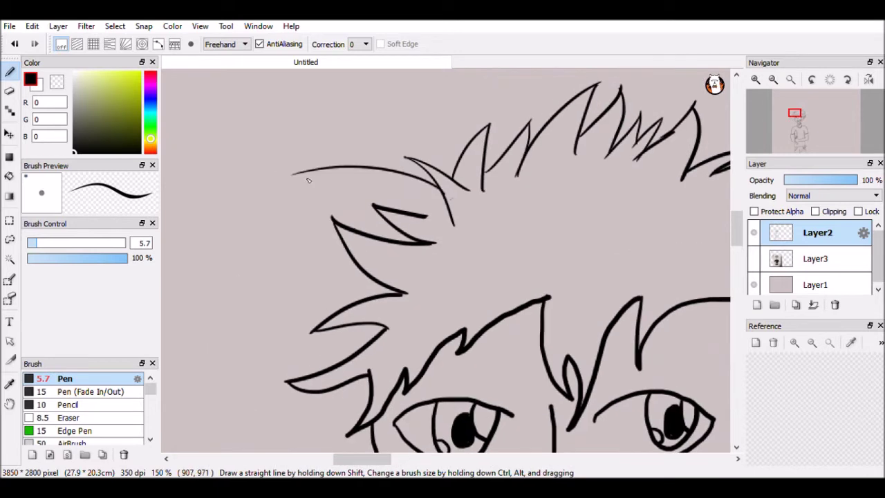
Step: Try long curved strands linking the crown spikes to the side tufts
left_click_drag(359, 298, 475, 187)
left_click_drag(301, 246, 451, 214)
key("ctrl+z")
left_click_drag(435, 151, 337, 231)
key("ctrl+z")
scroll(375, 301, "down", 4)
scroll(316, 371, "up", 2)
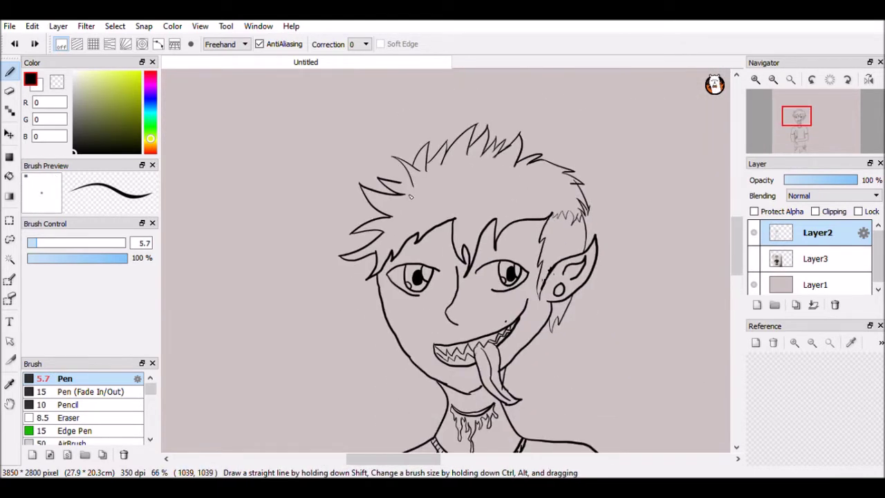
Step: Undo the newly drawn crown spikes back to the gap on top of the head
scroll(424, 213, "down", 1)
key("ctrl+z")
key("ctrl+z")
key("ctrl+z")
mouse_move(413, 178)
left_mouse_down()
mouse_move(416, 187)
mouse_move(424, 175)
left_mouse_up()
key("ctrl+z")
key("ctrl+z")
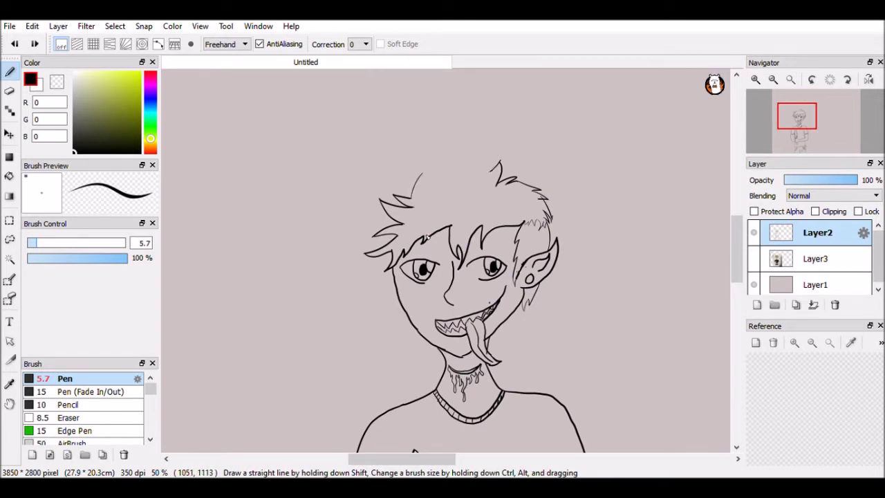
Step: Erase the upper side tufts and try a swept-back hair outline from the side of the head to the top spike
key("e")
key("e")
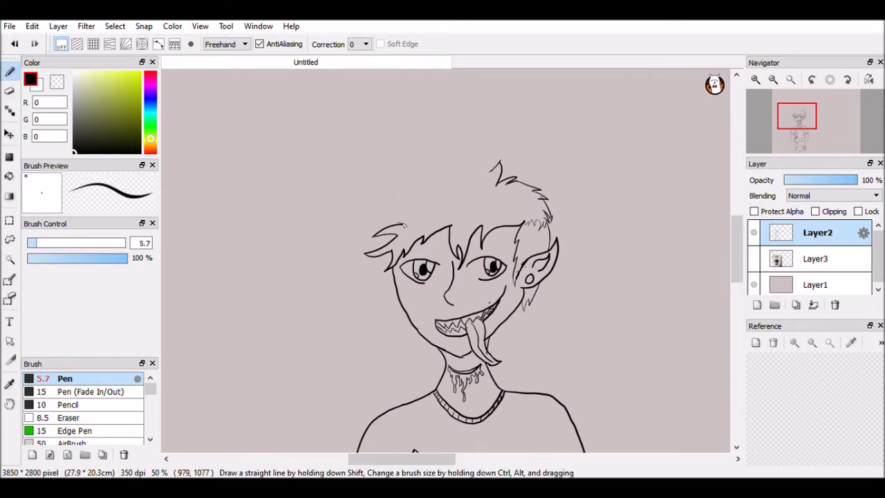
left_click_drag(384, 210, 428, 199)
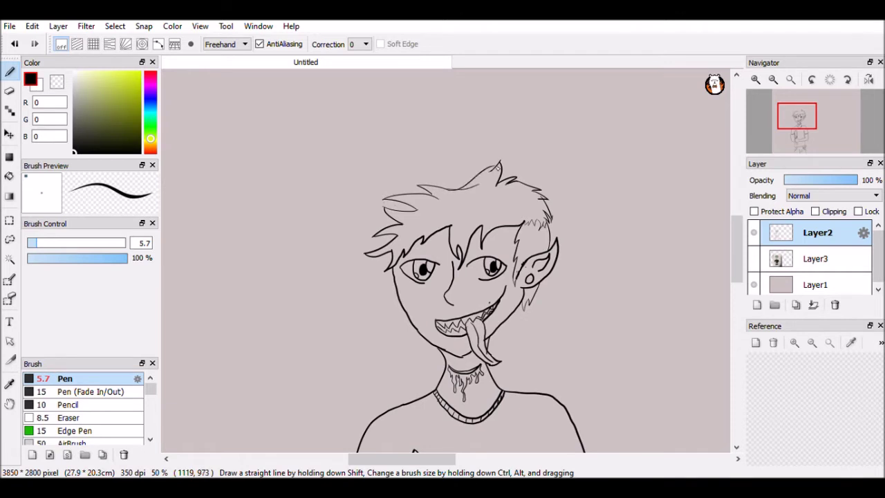
key("ctrl+z")
left_click_drag(380, 201, 413, 204)
key("e")
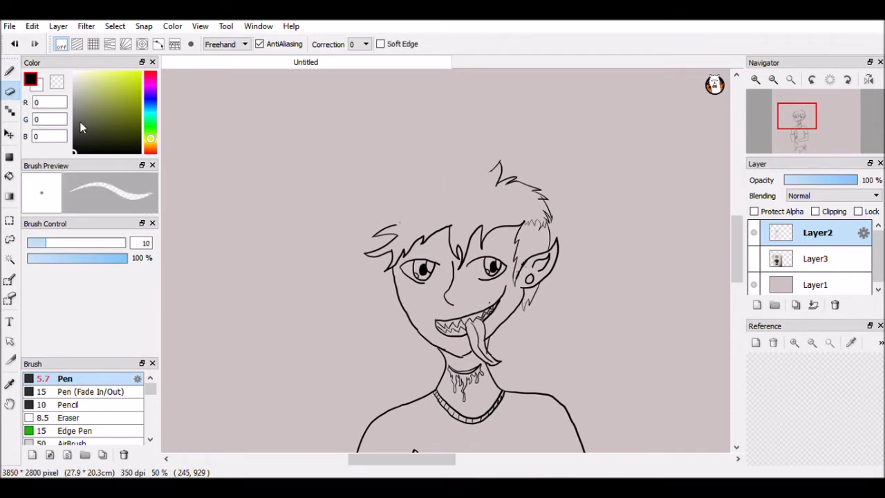
Step: Try a small side curl, and erase it with the remaining side tufts down to the fringe
key("p")
left_click_drag(337, 220, 386, 220)
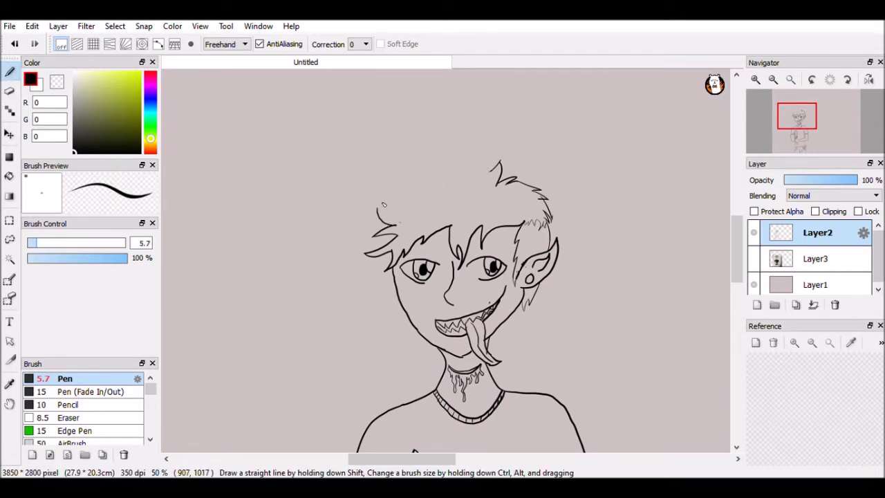
key("e")
mouse_move(387, 204)
left_mouse_down()
mouse_move(389, 253)
mouse_move(369, 251)
mouse_move(381, 262)
mouse_move(384, 222)
mouse_move(378, 253)
left_mouse_up()
key("p")
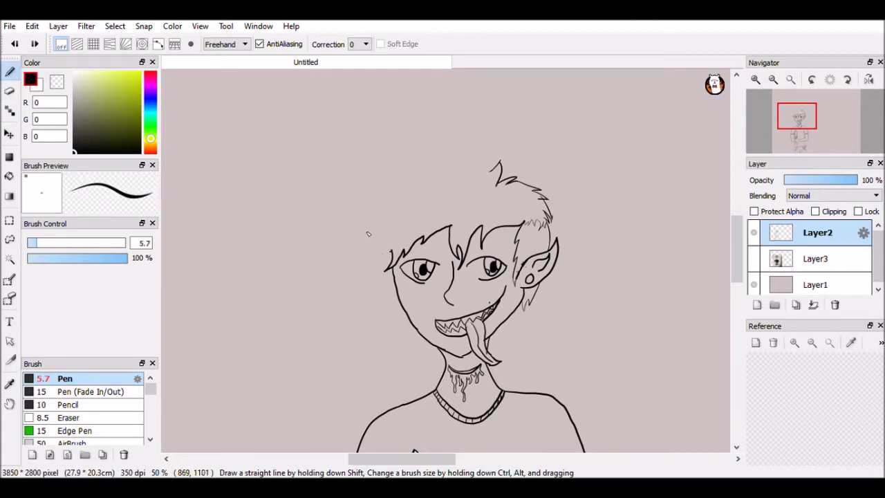
Step: Draw swept-back pointed tufts along the crown and try a tuft curving down the side of the head
key("ctrl+z")
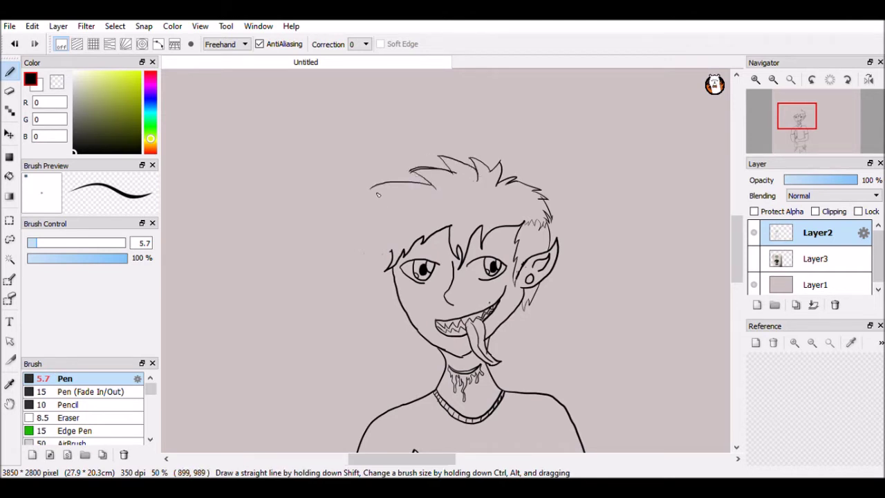
mouse_move(436, 187)
left_mouse_down()
mouse_move(383, 186)
mouse_move(374, 223)
mouse_move(396, 194)
mouse_move(408, 210)
mouse_move(363, 218)
left_mouse_up()
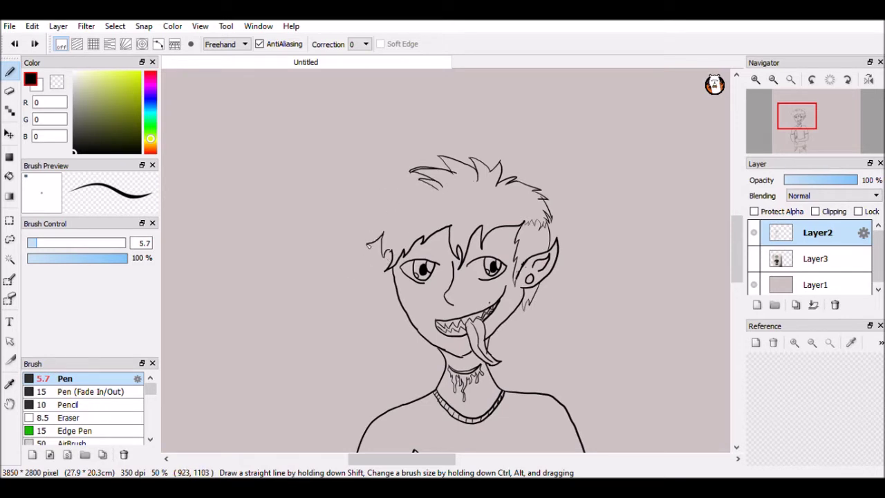
key("ctrl+z")
left_click_drag(390, 184, 359, 233)
key("ctrl+z")
Step: Draw pointed tufts down the side of the head to the fringe and replace the strands on the crown
mouse_move(393, 204)
left_mouse_down()
mouse_move(361, 230)
mouse_move(376, 211)
left_mouse_up()
mouse_move(427, 186)
left_mouse_down()
mouse_move(372, 202)
mouse_move(432, 169)
mouse_move(406, 181)
left_mouse_up()
key("ctrl+z")
key("e")
key("b")
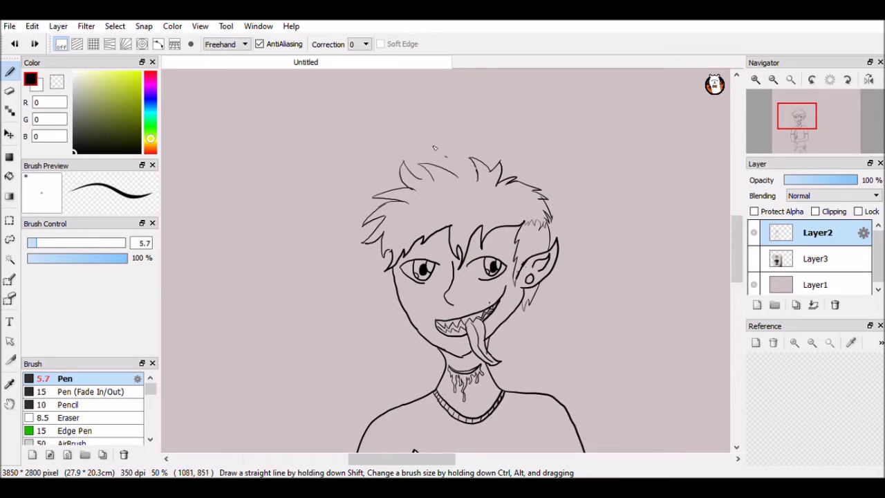
Step: Erase the messy overlapping strokes among the crown tufts
key("e")
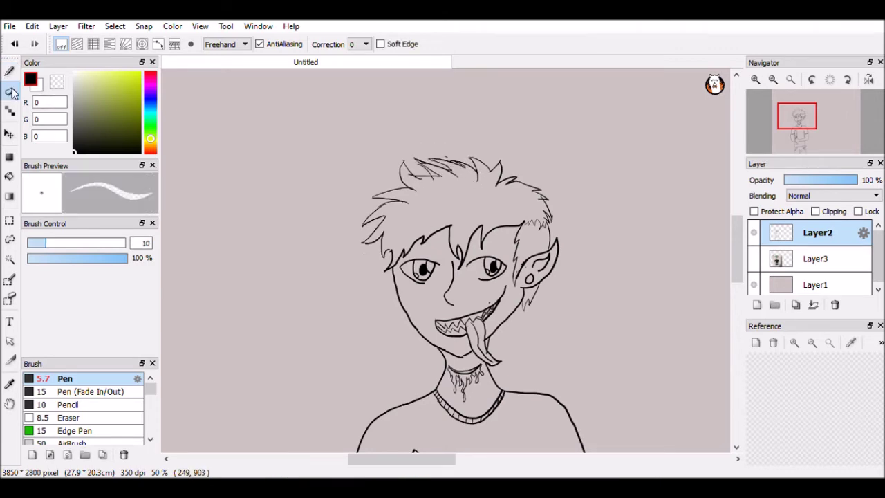
scroll(518, 306, "down", 3)
scroll(402, 275, "up", 6)
left_click_drag(479, 153, 298, 449)
left_click_drag(332, 263, 498, 159)
left_click_drag(263, 166, 588, 152)
left_click_drag(540, 166, 689, 297)
Step: Redraw the crown tufts as clean curved spikes with pointed tips in the erased gap
key("b")
left_click_drag(511, 156, 654, 218)
mouse_move(510, 158)
left_mouse_down()
mouse_move(590, 220)
mouse_move(594, 251)
left_mouse_up()
key("ctrl+z")
key("b")
mouse_move(487, 138)
left_mouse_down()
mouse_move(561, 220)
mouse_move(522, 254)
left_mouse_up()
key("ctrl+z")
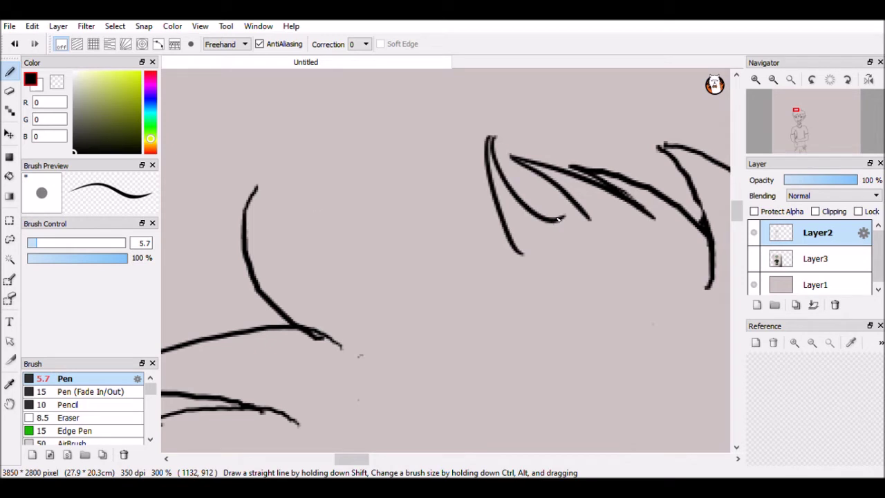
mouse_move(529, 185)
left_mouse_down()
mouse_move(556, 225)
mouse_move(589, 218)
mouse_move(564, 219)
left_mouse_up()
key("ctrl+z")
Step: Erase the single curved tuft beside the crown and draw jagged strands connecting to the new spikes
left_click_drag(256, 188, 306, 280)
mouse_move(280, 245)
left_mouse_down()
mouse_move(331, 172)
mouse_move(304, 280)
left_mouse_up()
key("e")
left_click_drag(256, 187, 312, 340)
key("b")
mouse_move(431, 168)
left_mouse_down()
mouse_move(482, 195)
mouse_move(438, 189)
mouse_move(235, 322)
mouse_move(215, 400)
mouse_move(402, 239)
mouse_move(277, 194)
mouse_move(348, 229)
mouse_move(338, 271)
left_mouse_up()
Step: Continue the hair outline in a long curve with zigzag tufts down the side of the head
key("e")
scroll(367, 235, "down", 3)
scroll(367, 236, "left", 2)
scroll(449, 263, "down", 3)
key("b")
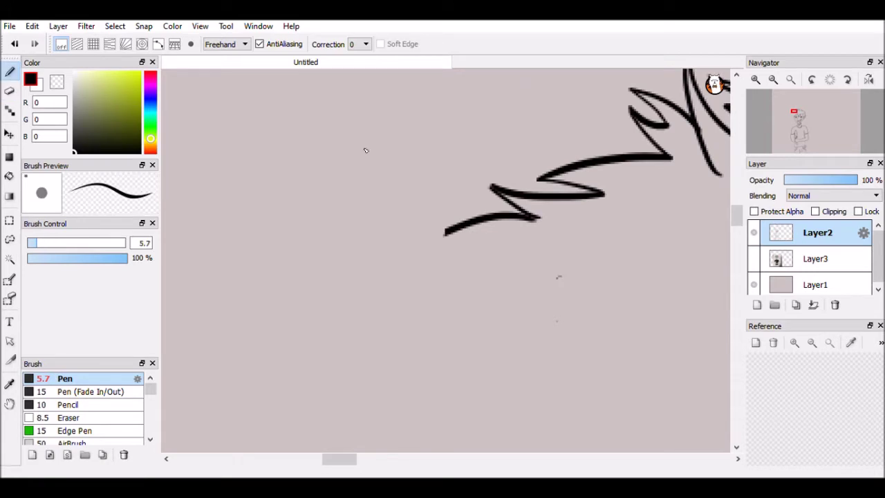
left_click_drag(488, 223, 325, 367)
scroll(352, 354, "up", 3)
left_click_drag(443, 176, 391, 332)
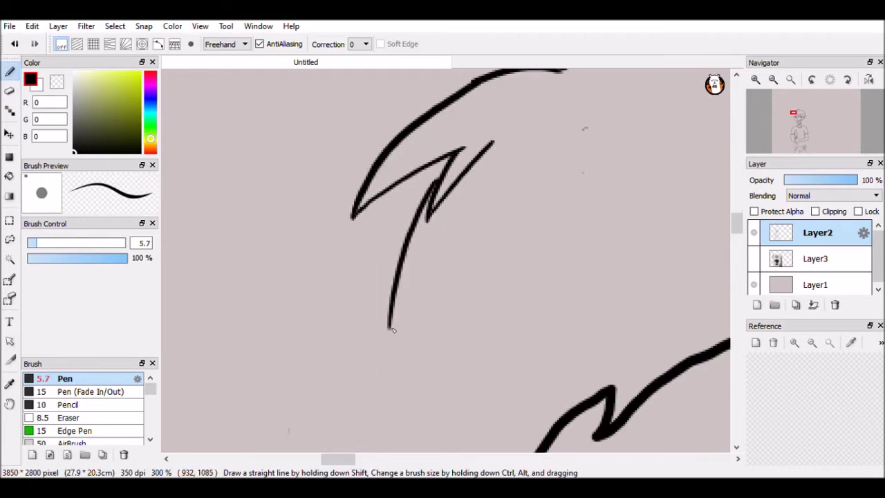
Step: Draw thin pointed strands along the side of the head to join the hair outline to the fringe
left_click_drag(480, 214, 410, 298)
left_click_drag(429, 187, 336, 358)
scroll(342, 336, "down", 3)
left_click_drag(401, 211, 308, 349)
left_click_drag(456, 276, 393, 360)
scroll(484, 201, "down", 5)
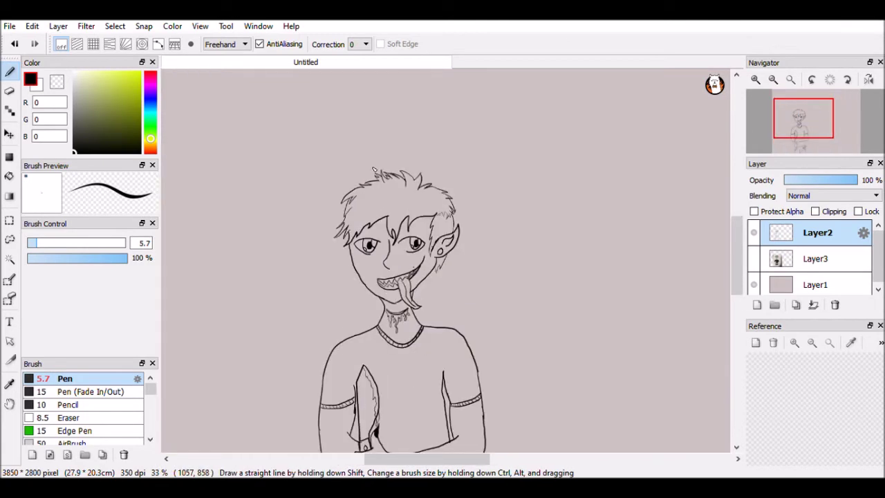
scroll(596, 128, "down", 3)
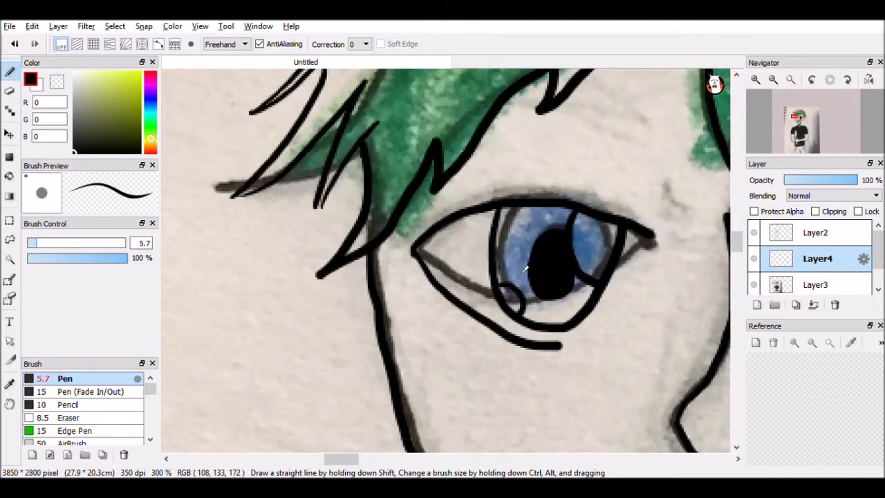
Step: Sample the blue iris colour from the photo (RGB 108, 133, 172) and fill the same eye's iris on Layer4
left_click(525, 269, "alt")
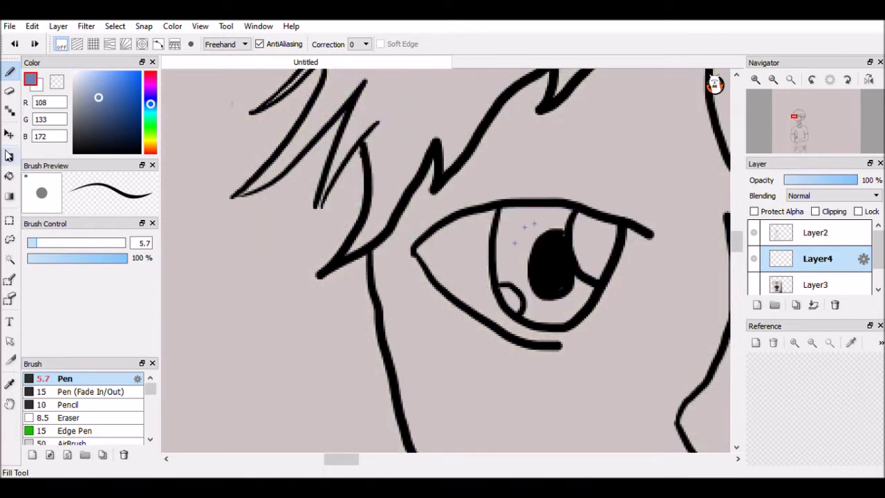
left_click(10, 176)
left_click(530, 249)
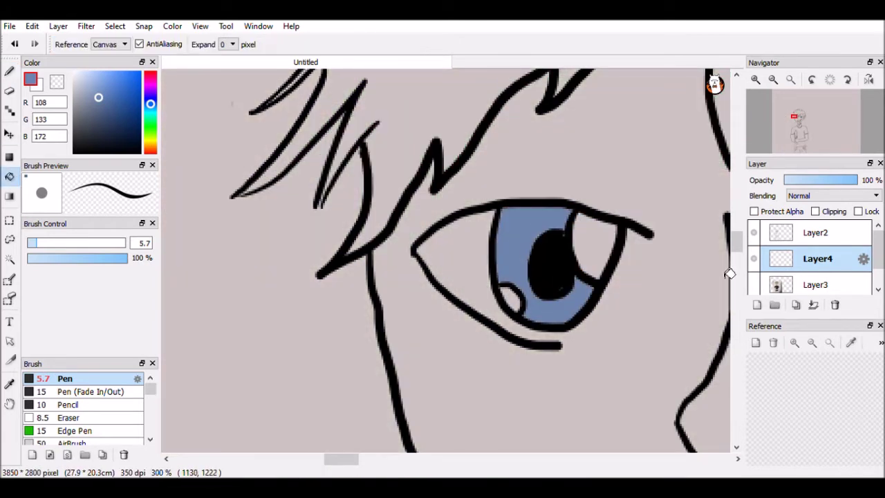
Step: On Layer2, touch up the blue eye's pupil in black and add thin dark grey (RGB 70, 70, 70) glints to it
left_click(817, 232)
left_click(496, 240, "alt")
key("b")
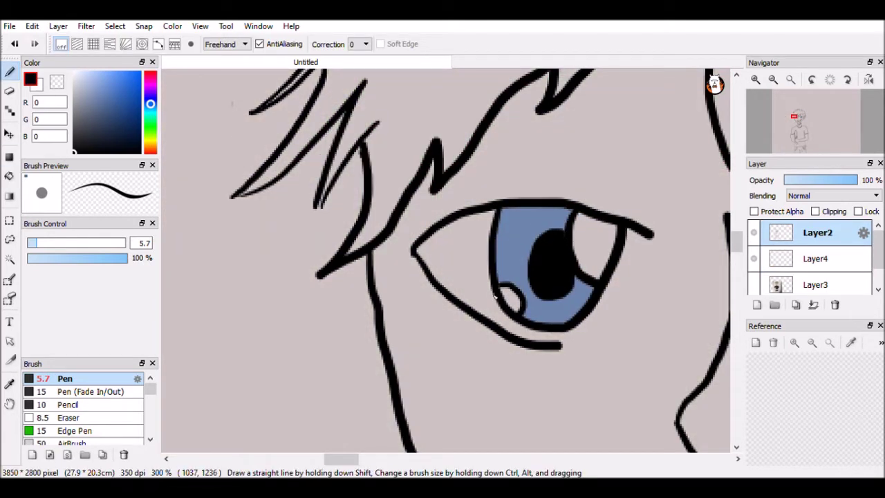
left_click(588, 287, "alt")
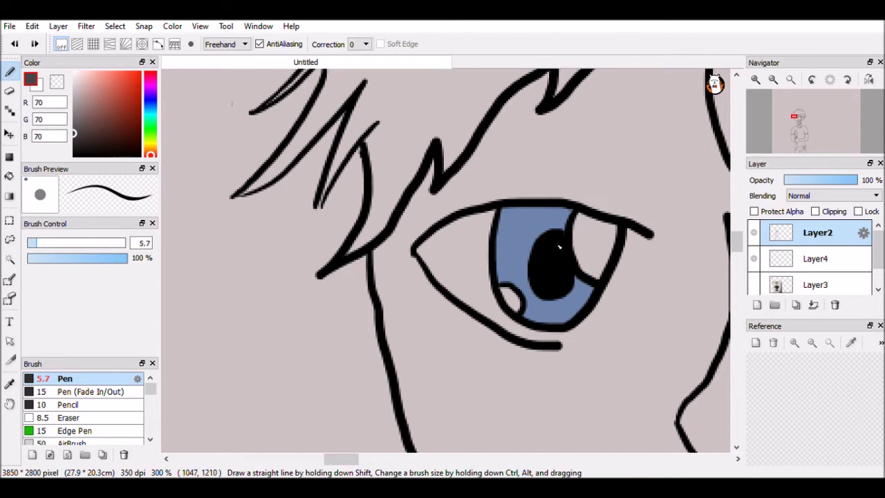
scroll(533, 327, "down", 2)
scroll(533, 328, "up", 4)
left_click(587, 314, "alt")
key("ctrl+z")
Step: On Layer4, shade the blue iris around the pupil with a 3.5 pen in darker blue (RGB 85, 103, 132)
left_click(816, 259)
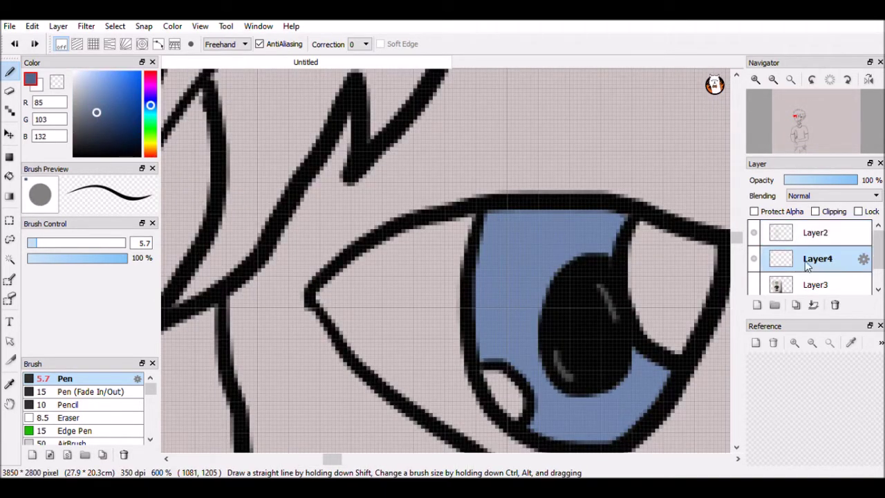
mouse_move(518, 214)
left_mouse_down()
mouse_move(515, 349)
mouse_move(481, 329)
mouse_move(492, 228)
mouse_move(610, 250)
left_mouse_up()
left_click_drag(527, 374, 532, 235)
key("Delete")
mouse_move(538, 307)
left_mouse_down()
mouse_move(578, 268)
mouse_move(531, 299)
left_mouse_up()
key("ctrl+z")
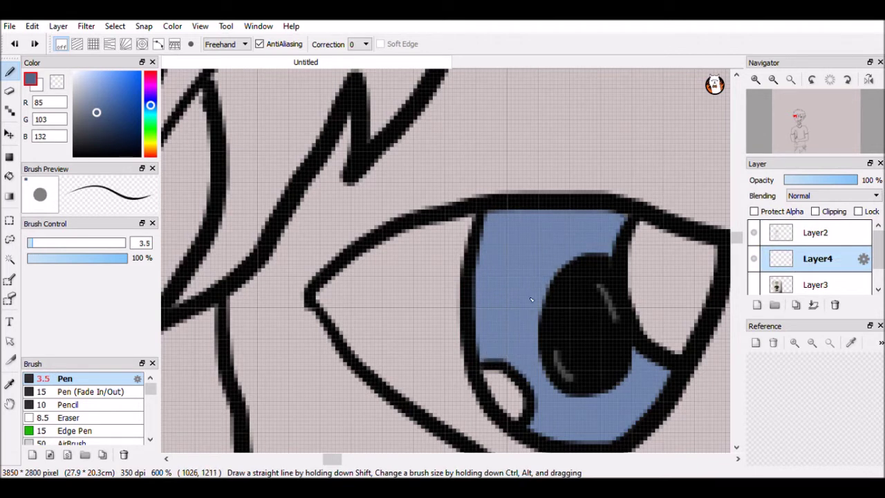
mouse_move(608, 243)
left_mouse_down()
mouse_move(527, 339)
mouse_move(533, 374)
left_mouse_up()
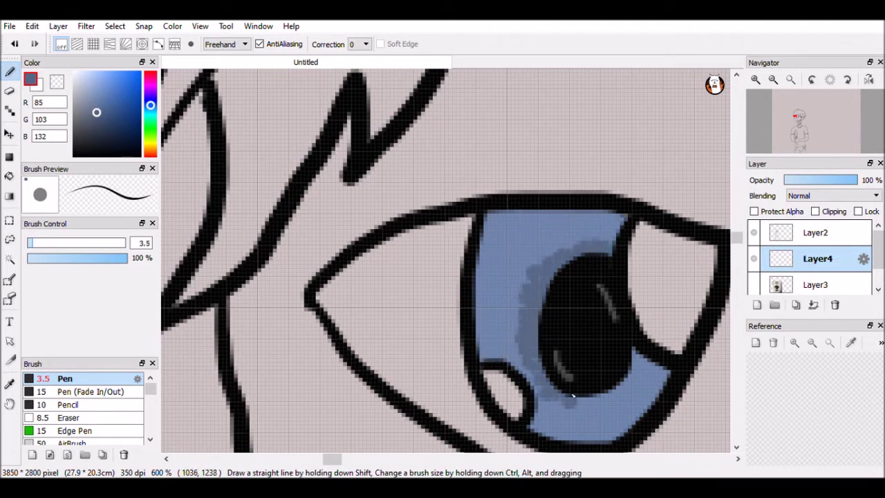
left_click_drag(572, 395, 639, 349)
Step: Paint a lighter blue rim along the outer edge of the blue iris
left_click(98, 82)
mouse_move(501, 245)
left_mouse_down()
mouse_move(574, 215)
mouse_move(619, 216)
left_mouse_up()
mouse_move(488, 239)
left_mouse_down()
mouse_move(478, 279)
mouse_move(486, 360)
left_mouse_up()
left_click_drag(543, 437, 663, 383)
Step: Colour the blue eye's two reflection shapes pale blue (RGB 224, 236, 255)
left_click(81, 72)
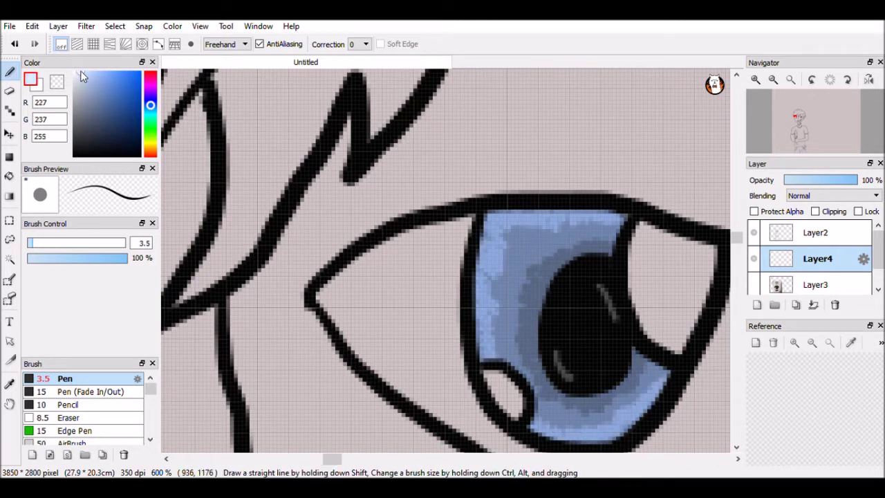
left_click_drag(490, 378, 514, 396)
key("g")
left_click(685, 275)
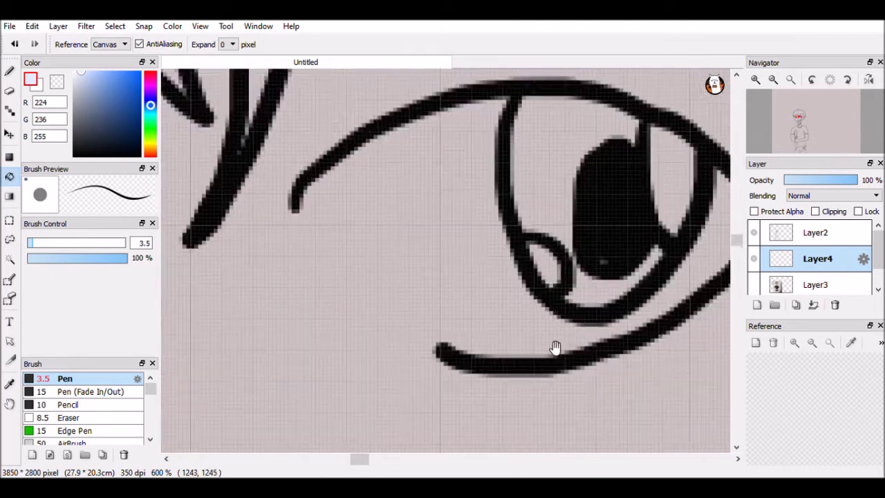
Step: Fill both open parts of the other eye's iris with green (RGB 75, 174, 82)
left_click(150, 127)
left_click(111, 97)
left_click(457, 269)
left_click(488, 323)
Step: Shade the green iris around the pupil with dark green (RGB 59, 113, 63) and paint a lighter green outer rim
key("b")
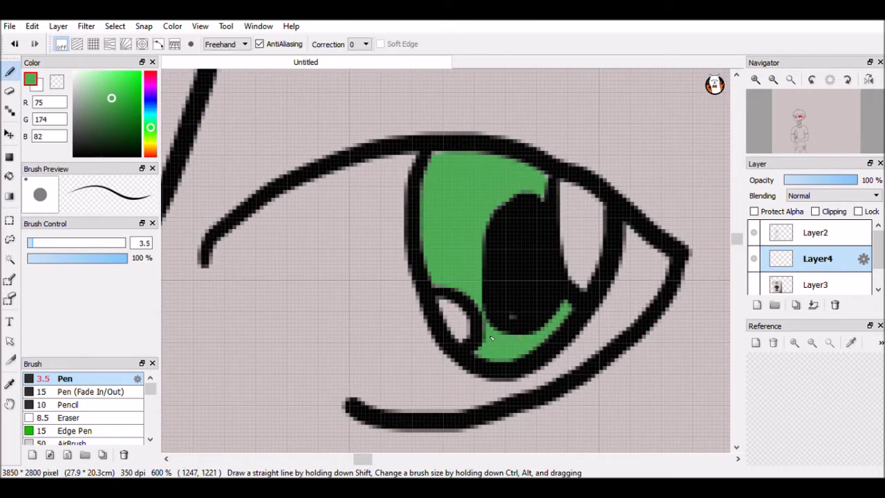
left_click(104, 119)
mouse_move(476, 242)
left_mouse_down()
mouse_move(491, 197)
mouse_move(545, 186)
left_mouse_up()
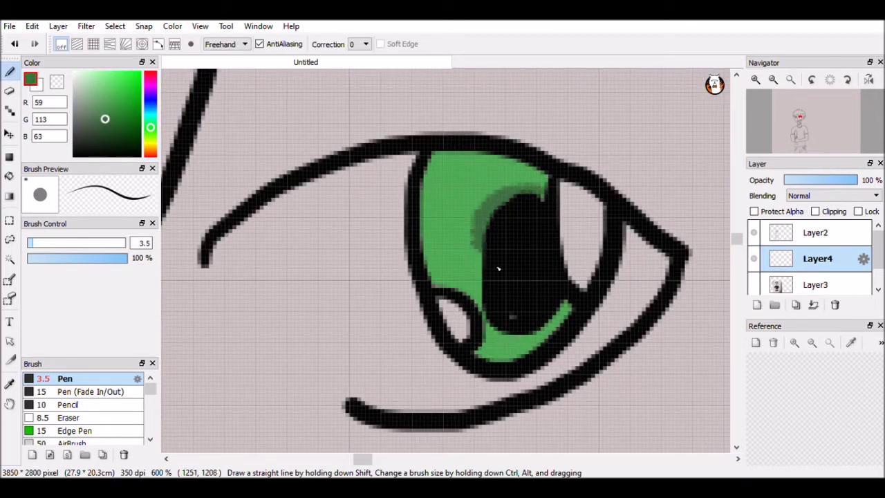
left_click_drag(480, 304, 477, 286)
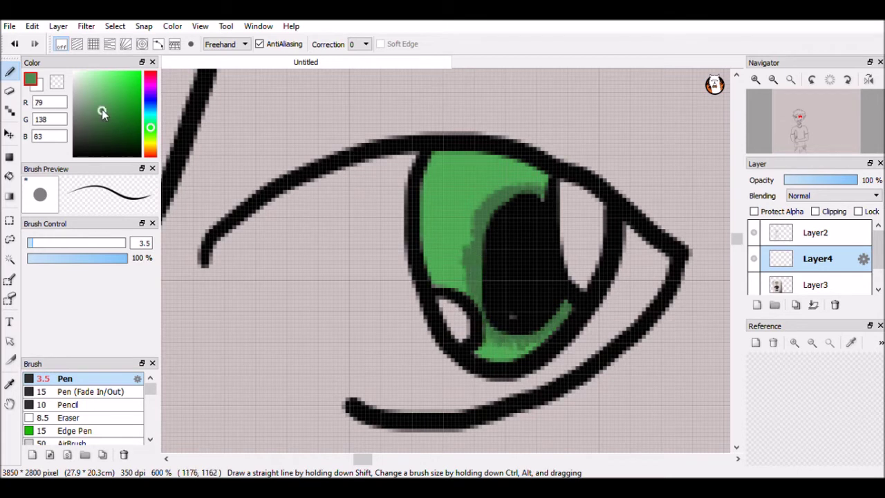
mouse_move(461, 163)
left_mouse_down()
mouse_move(433, 201)
mouse_move(436, 284)
left_mouse_up()
Step: Fill the green eye's two reflection shapes with pale green (RGB 215, 255, 217)
left_click(83, 72)
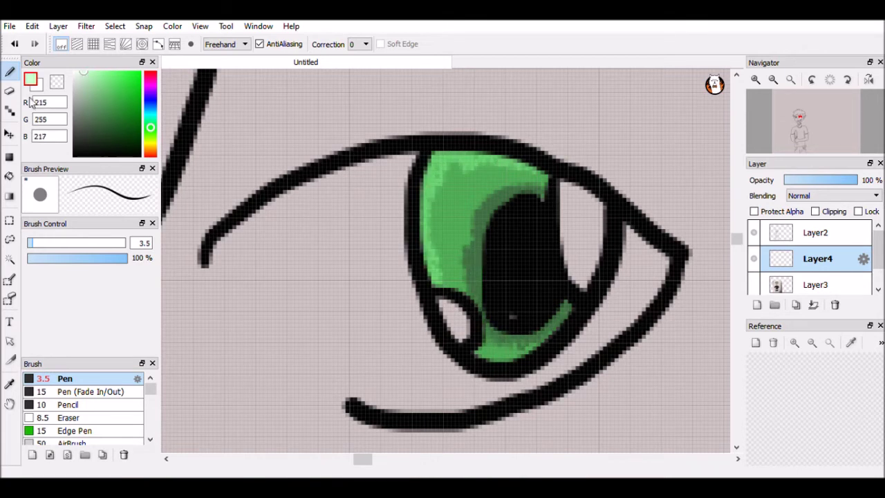
key("g")
left_click(453, 319)
left_click(589, 240)
Step: Close the green eye's open outer side and fill the white of the eye with dark grey (RGB 49, 49, 49)
scroll(589, 241, "down", 5)
scroll(271, 263, "up", 4)
left_click(74, 140)
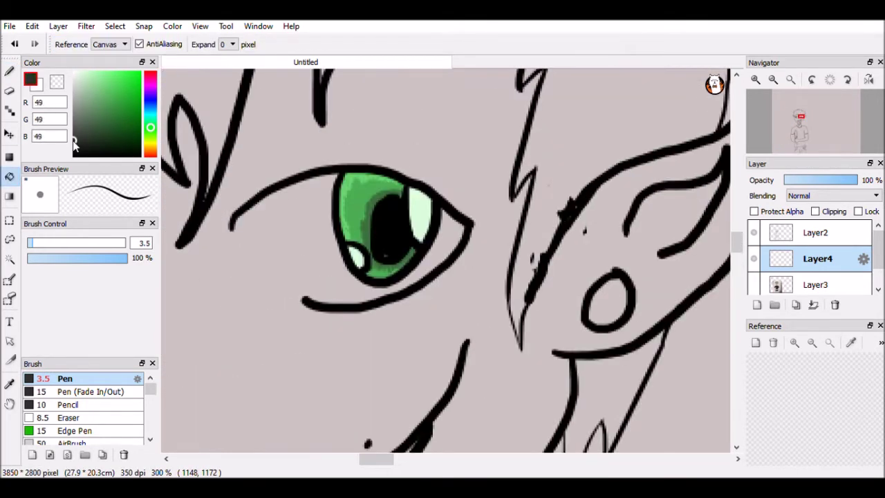
key("b")
left_click_drag(234, 228, 302, 300)
key("g")
left_click(247, 233)
Step: Draw a thin curved light grey (RGB 211, 211, 211) highlight near the corner of the green eye's dark area
left_click(74, 72)
left_click(10, 71)
key("ctrl+z")
left_click(78, 79)
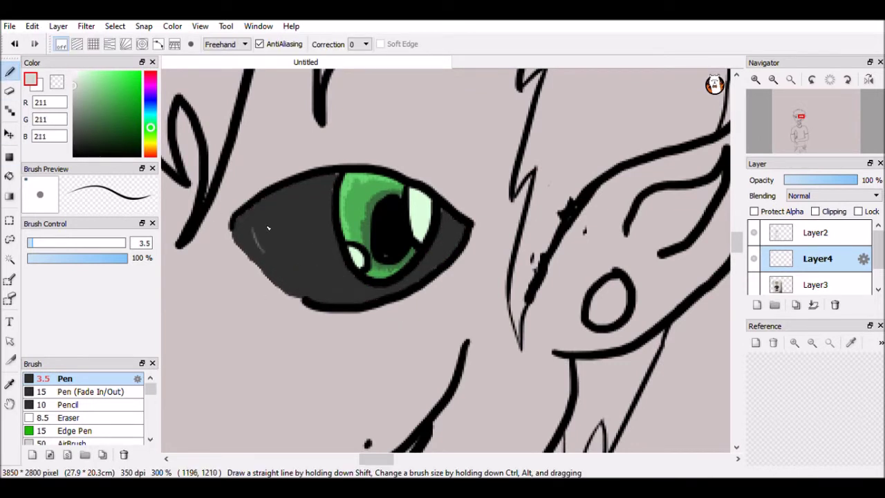
scroll(313, 245, "down", 1)
scroll(314, 246, "left", 2)
left_click(305, 232, "alt")
Step: Outline a wavy blood drip in thin black running down from the green eye's outer corner on Layer2
left_click_drag(312, 255, 359, 349)
key("ctrl+z")
left_click_drag(512, 197, 522, 293)
left_click(131, 131)
mouse_move(513, 189)
left_mouse_down()
mouse_move(526, 332)
mouse_move(522, 285)
mouse_move(538, 325)
left_mouse_up()
key("ctrl+z")
key("ctrl+z")
key("ctrl+z")
mouse_move(525, 199)
left_mouse_down()
mouse_move(558, 305)
mouse_move(536, 333)
left_mouse_up()
key("e")
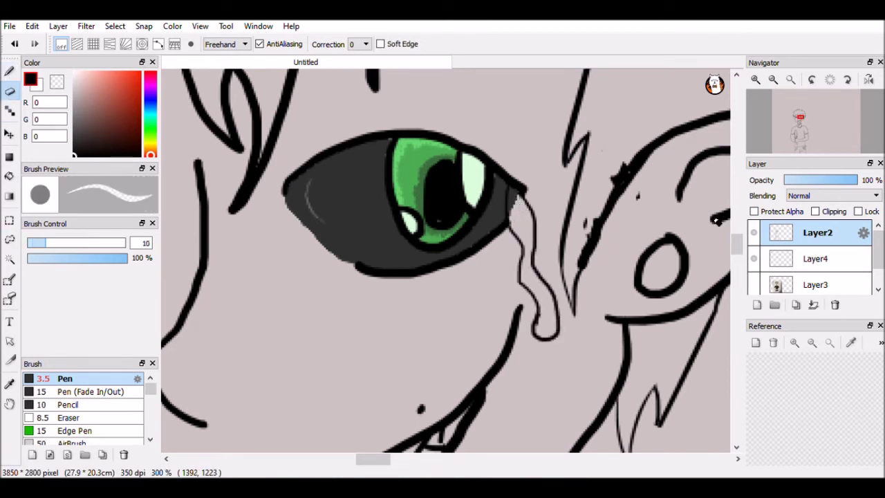
Step: Fill the eye's blood drip on Layer4 with dark red (RGB 102, 0, 0) and highlight its end in brighter red (RGB 157, 17, 17)
left_click(816, 259)
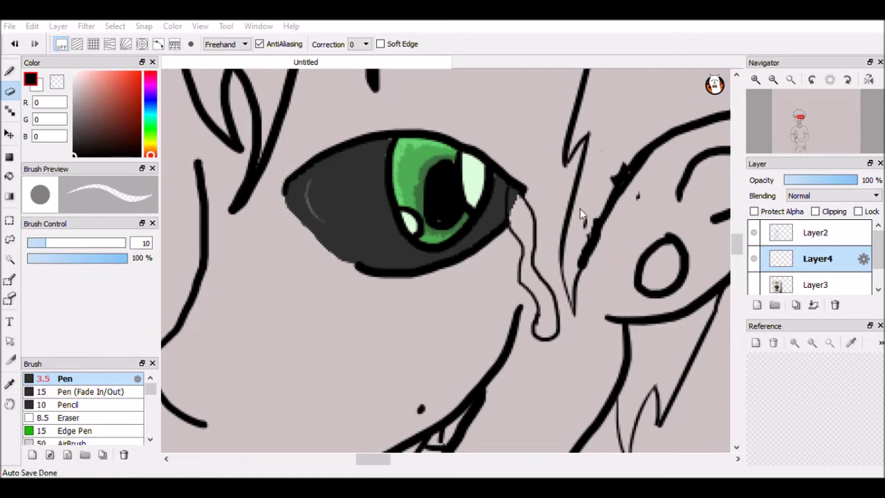
left_click(139, 122)
key("g")
left_click(538, 302)
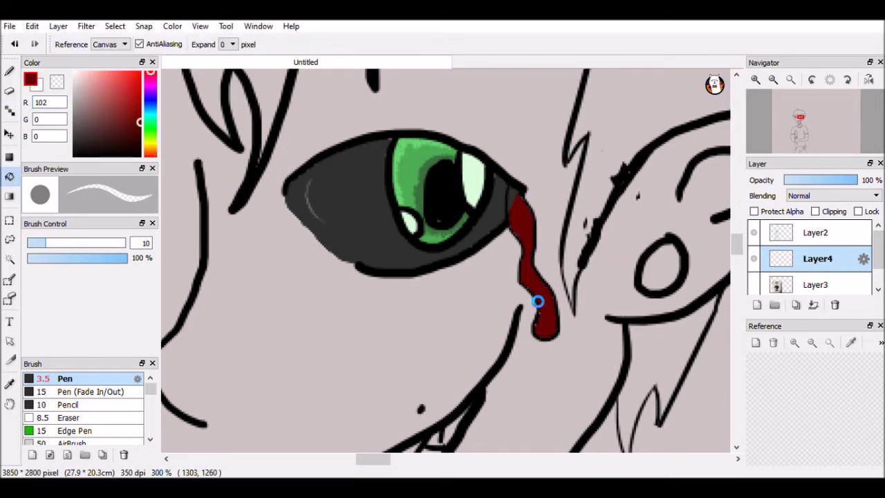
key("b")
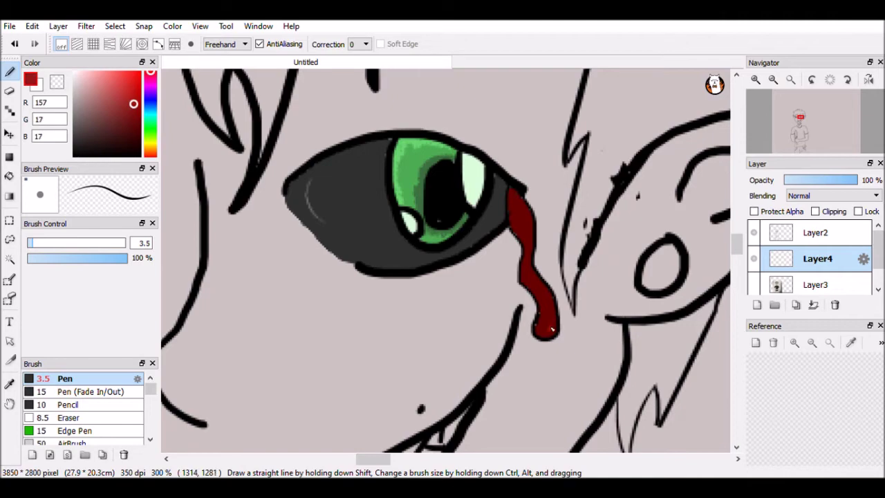
left_click(550, 332, "alt")
Step: Fill the blood dripping from the neck wound with dark red (RGB 102, 0, 0), painting the leftover gaps by hand
scroll(550, 333, "up", 3)
key("g")
left_click(384, 211)
left_click(634, 326)
key("b")
scroll(336, 220, "down", 5)
left_click_drag(489, 283, 514, 376)
scroll(475, 267, "up", 5)
key("g")
left_click(547, 165)
key("b")
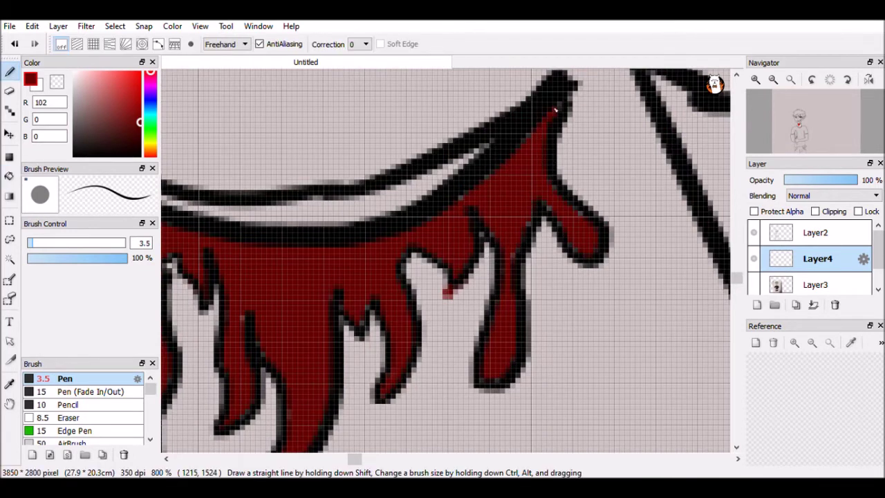
Step: Paint the narrow opening of the neck wound very dark red (RGB 64, 1, 1) and shade it with RGB 39, 5, 5
scroll(562, 212, "left", 5)
left_click_drag(273, 89, 509, 173)
scroll(414, 207, "down", 2)
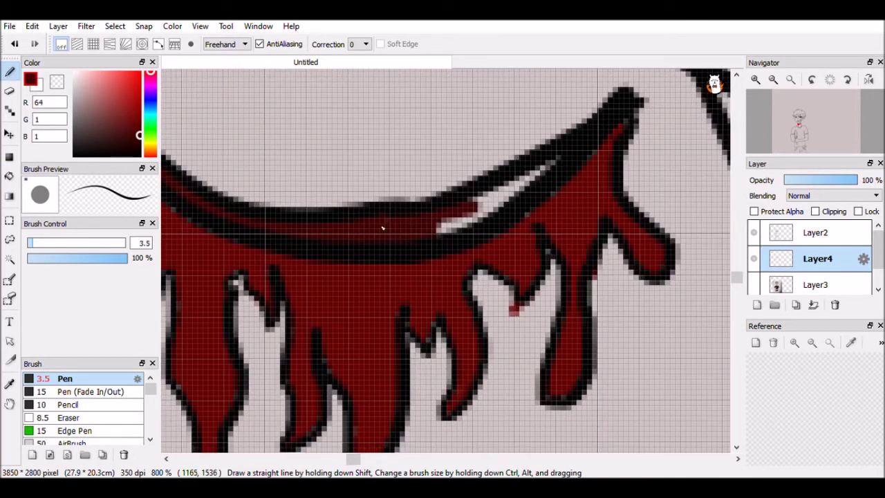
left_click(373, 232, "alt")
scroll(246, 313, "up", 2)
scroll(246, 313, "left", 3)
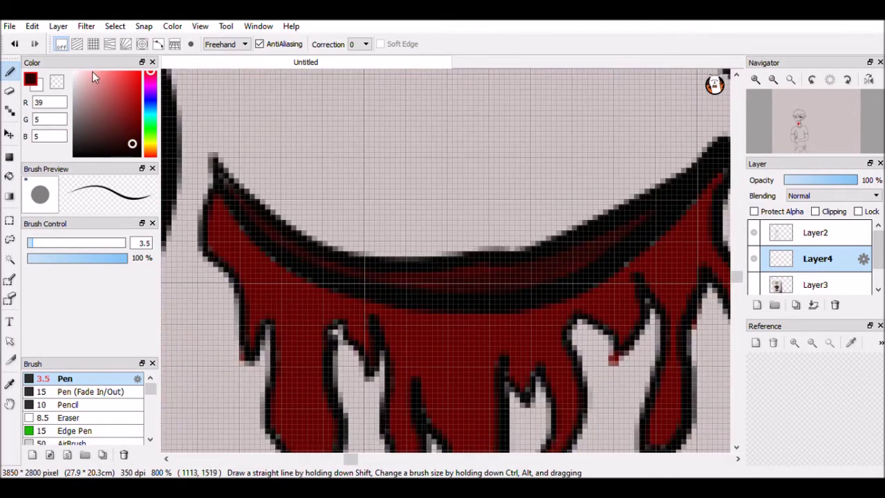
left_click(125, 126)
left_click_drag(219, 162, 271, 197)
key("ctrl+z")
Step: Set the pen's opacity to 75% and try a dark purple stroke along the neck wound's upper edge
left_click(120, 132)
left_click(150, 94)
left_click(130, 139)
mouse_move(213, 159)
left_mouse_down()
mouse_move(294, 224)
mouse_move(384, 250)
left_mouse_up()
left_click(102, 258)
key("ctrl+z")
Step: Shade the neck wound's upper edge with translucent purple strokes to give it a bruised rim
scroll(384, 250, "right", 2)
mouse_move(277, 211)
left_mouse_down()
mouse_move(486, 176)
mouse_move(567, 110)
left_mouse_up()
key("ctrl+z")
scroll(567, 111, "left", 3)
mouse_move(249, 100)
left_mouse_down()
mouse_move(498, 183)
mouse_move(532, 179)
left_mouse_up()
key("ctrl+z")
left_click(151, 90)
left_click(75, 155)
scroll(413, 243, "down", 5)
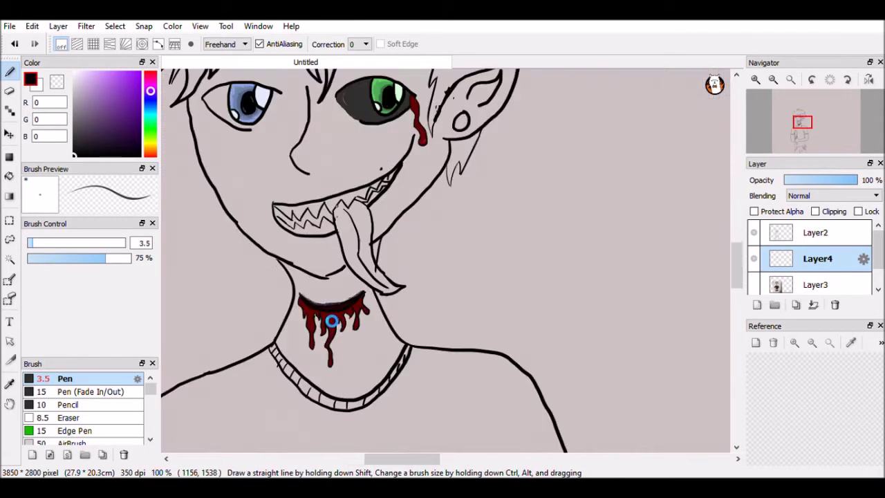
scroll(413, 243, "up", 3)
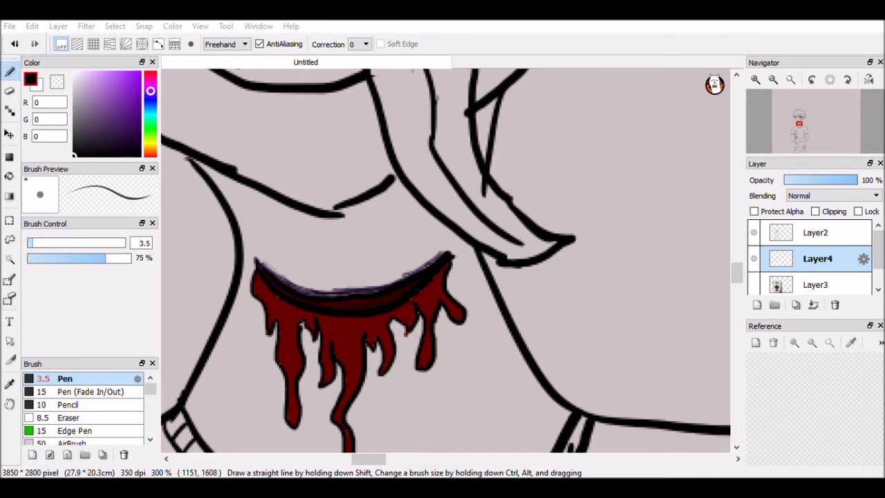
Step: Set the colour to RGB 229, 194, 152 and fill the face and neck with a skin tone
type("229")
key("Tab")
type("194")
key("Tab")
type("152")
scroll(314, 164, "up", 1)
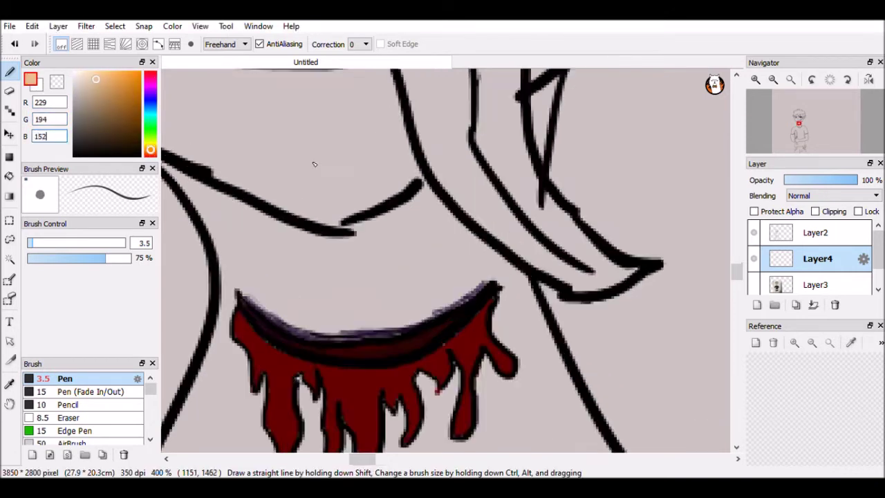
key("g")
scroll(314, 164, "down", 5)
left_click(89, 82)
key("ctrl+z")
key("ctrl+y")
Step: Erase the stray paint left around the filled skin areas
left_click(92, 83)
scroll(341, 242, "up", 5)
key("e")
left_click_drag(473, 294, 484, 345)
scroll(484, 346, "down", 8)
scroll(310, 400, "up", 2)
Step: Fill the tongue with pinkish red (RGB 211, 110, 110)
left_click(111, 104)
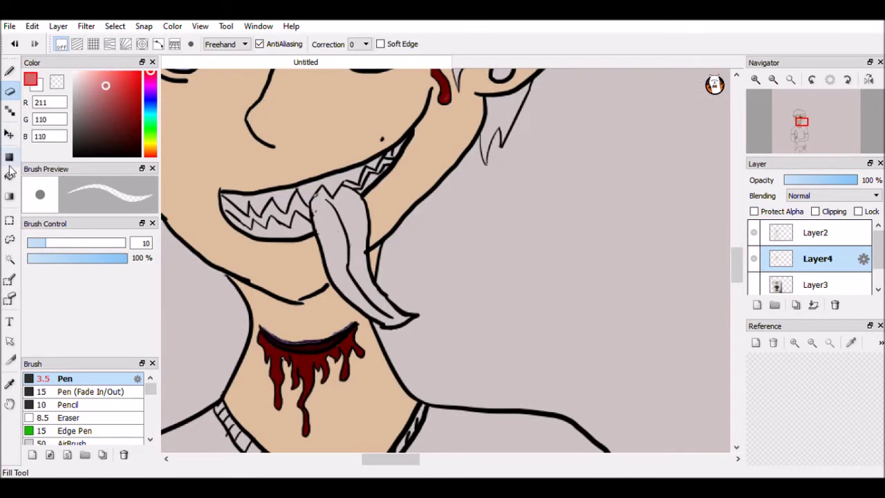
left_click(9, 175)
left_click(342, 249)
Step: Colour the gaps between the upper and lower teeth dark grey (RGB 55, 49, 49), on both sides of the tongue
left_click(79, 138)
left_click(270, 215)
scroll(359, 198, "up", 4)
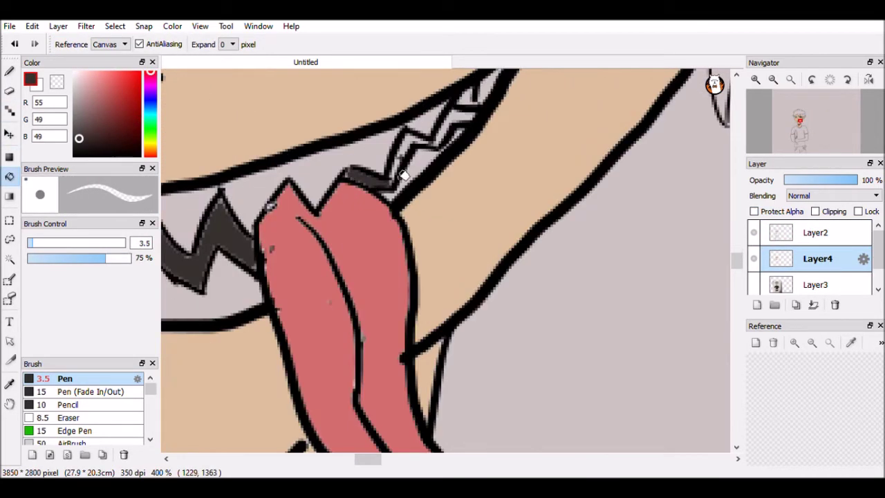
key("b")
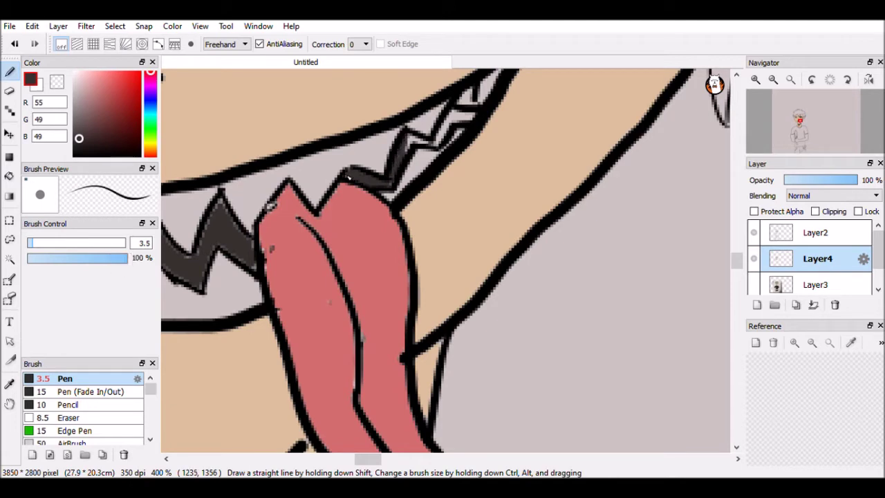
scroll(456, 136, "down", 2)
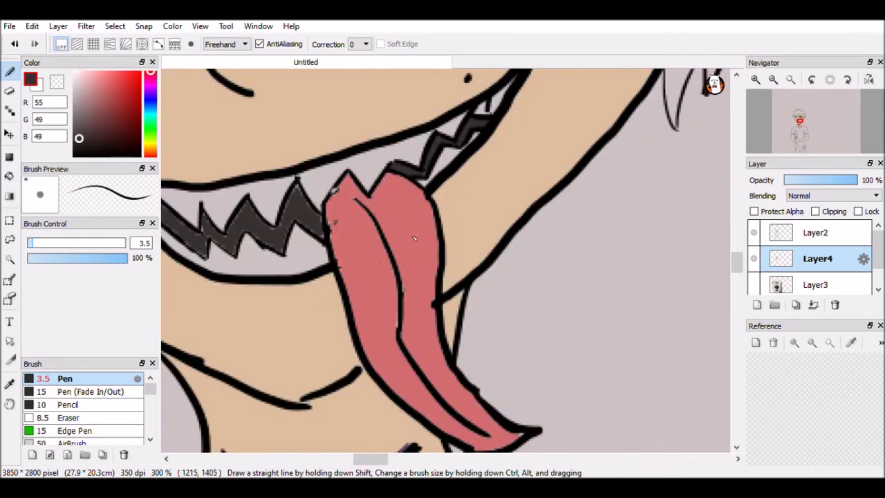
Step: Shade the tongue's root and centre line with muted red (RGB 163, 89, 89), using a pen size of 7.9
scroll(525, 254, "up", 1)
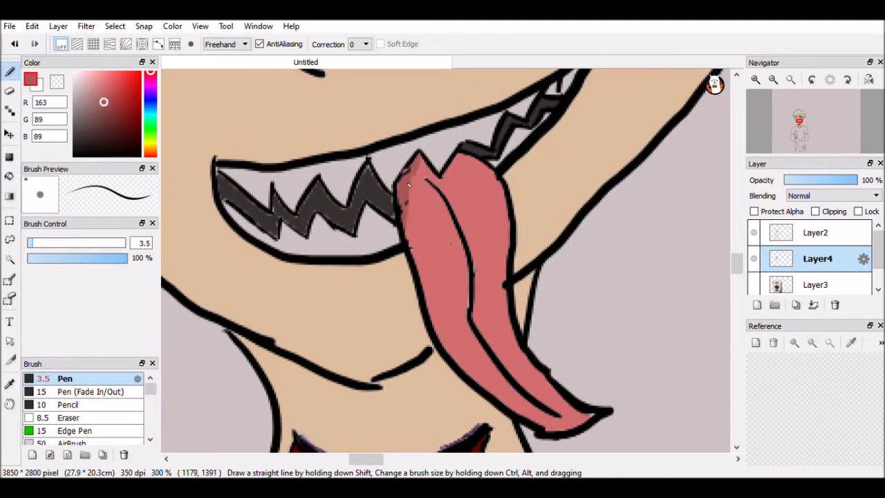
left_click_drag(407, 195, 424, 169)
left_click_drag(404, 215, 425, 169)
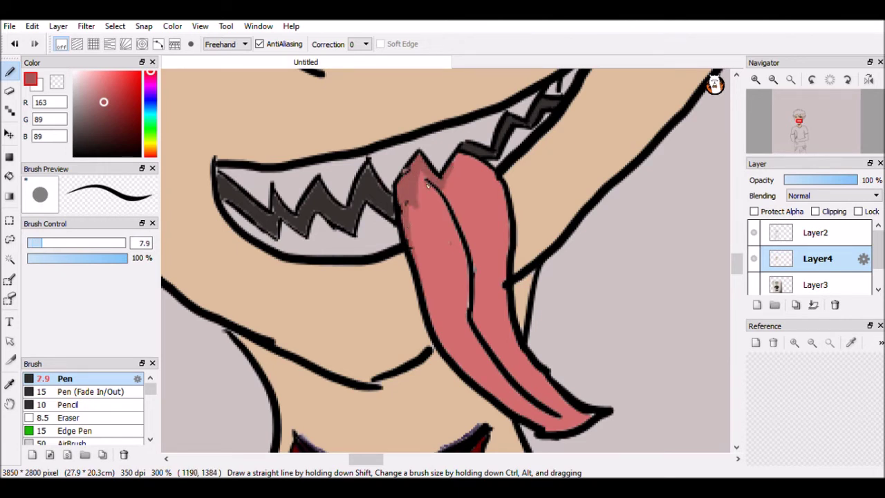
left_click_drag(474, 325, 488, 284)
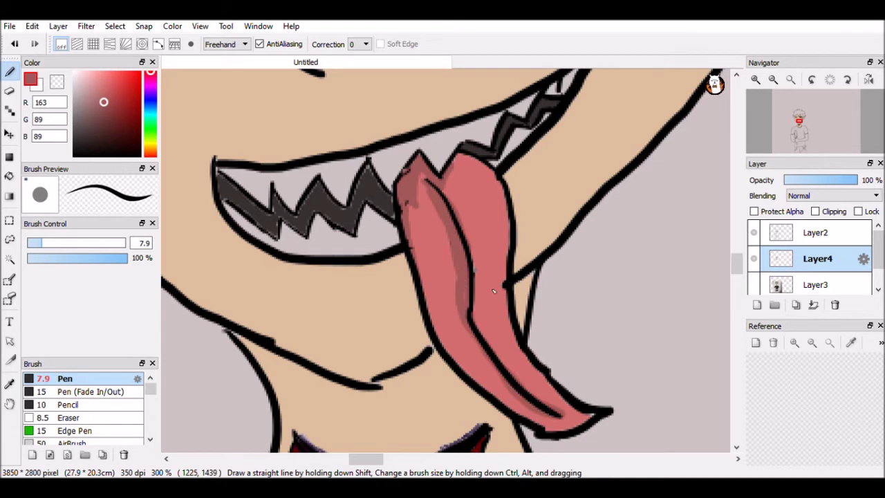
Step: Try filling the teeth with medium grey (RGB 157, 157, 157) and light grey (RGB 209, 207, 207)
left_click_drag(391, 190, 437, 233)
left_click(9, 175)
left_click(332, 228)
left_click(484, 187)
left_click(427, 293)
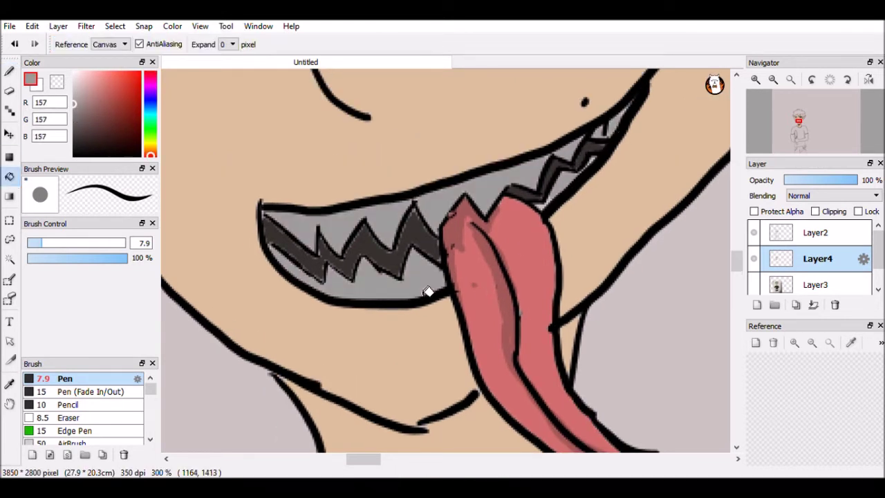
left_click(426, 293, "alt")
left_click(322, 235)
left_click(484, 187)
left_click(415, 292)
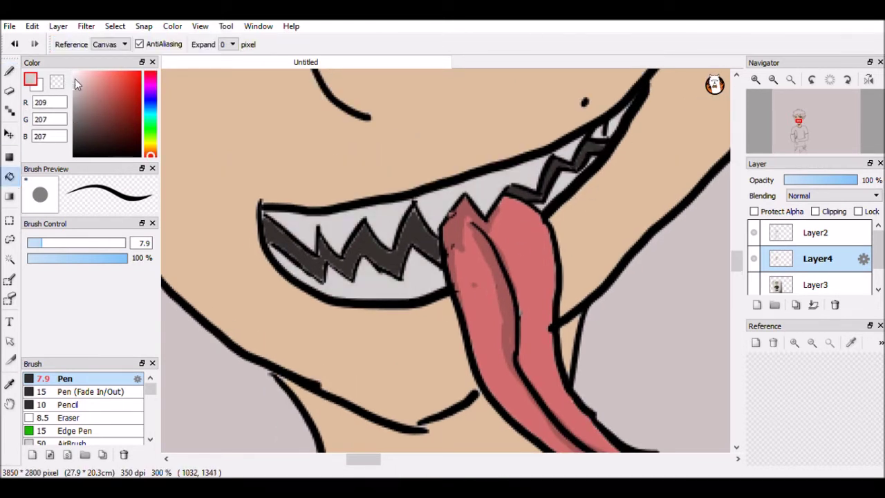
Step: Fill the teeth on both sides of the tongue with a near-white tone
left_click(74, 78)
left_click(484, 187)
left_click(427, 292)
Step: Paint the tip of the tongue with the wound's dark red (RGB 102, 0, 0)
left_click_drag(477, 290, 353, 187)
left_click(256, 448, "alt")
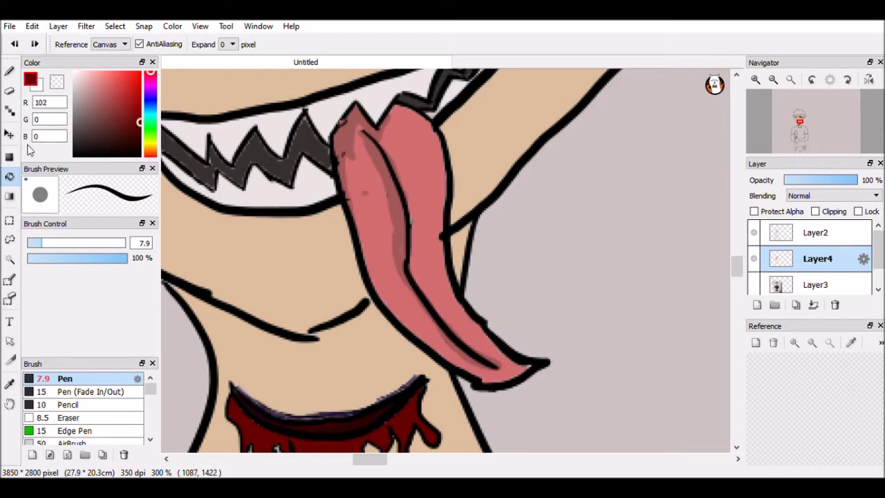
key("b")
left_click_drag(456, 378, 457, 275)
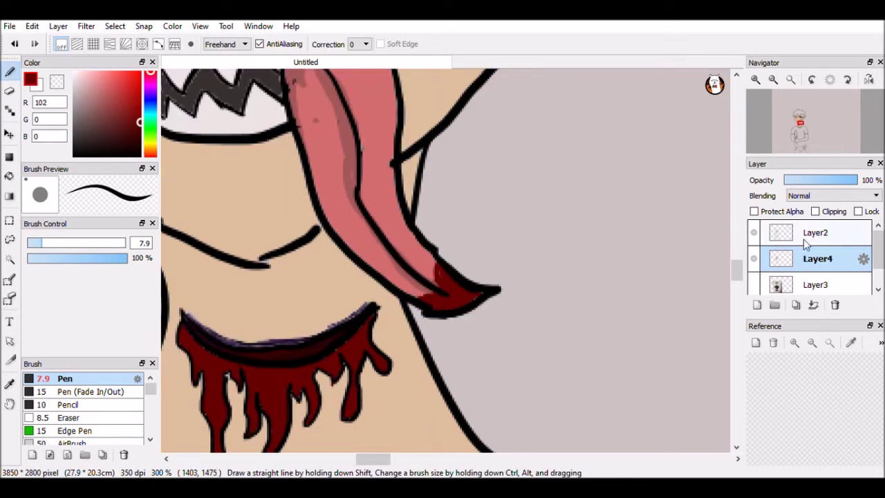
Step: Replace the tongue tip's outline on Layer2 with a hanging blood drip and colour it dark red (RGB 102, 0, 0) on Layer4
left_click(805, 238)
left_click(9, 90)
mouse_move(501, 291)
left_mouse_down()
mouse_move(478, 295)
mouse_move(503, 278)
mouse_move(478, 293)
left_mouse_up()
key("b")
key("e")
key("b")
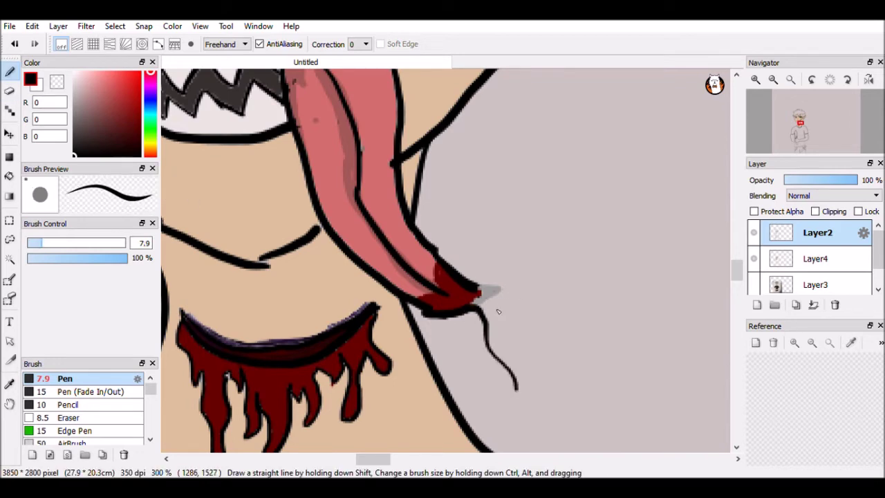
left_click(471, 302, "alt")
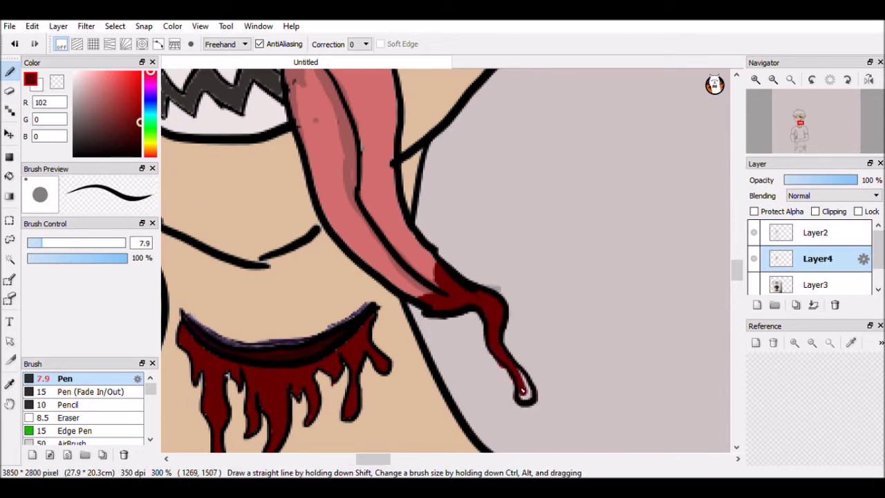
scroll(455, 228, "down", 3)
Step: Highlight the rounded end of the tongue's blood drip with brighter red (RGB 154, 16, 16), reducing the pen size to 2.9
left_click(451, 258, "alt")
scroll(451, 258, "up", 5)
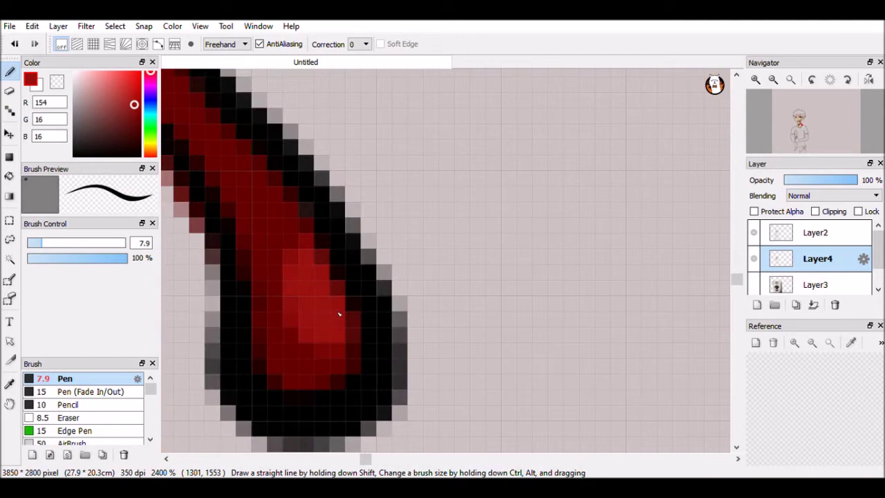
key("bracketleft")
key("bracketleft")
key("bracketleft")
key("bracketleft")
key("bracketleft")
key("bracketright")
key("bracketright")
key("bracketright")
key("bracketright")
left_click_drag(325, 318, 336, 369)
scroll(336, 369, "down", 4)
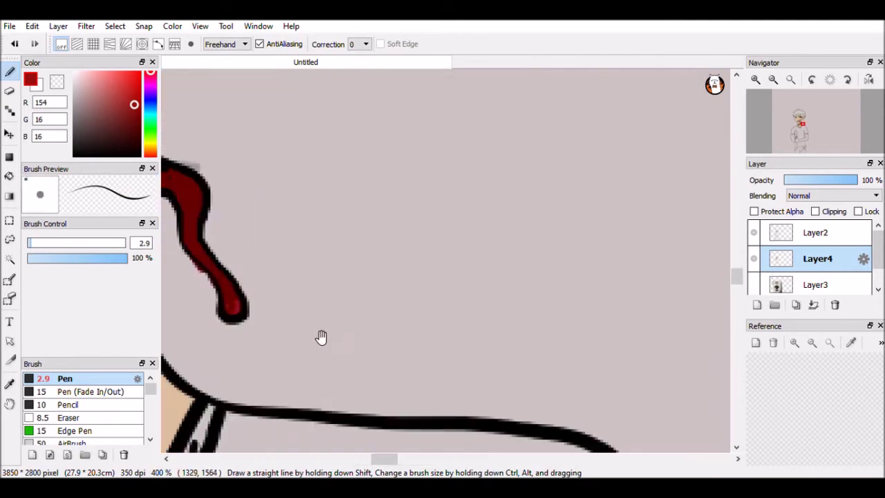
Step: Fill the blood streak along the knife's edge with red (RGB 154, 16, 16)
scroll(314, 341, "up", 2)
scroll(277, 226, "down", 4)
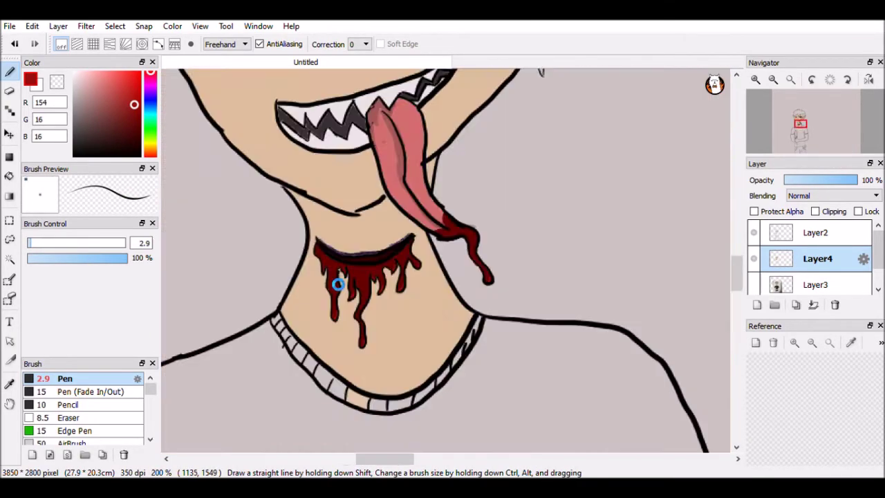
scroll(337, 284, "down", 2)
key("g")
scroll(326, 180, "up", 3)
left_click(326, 180)
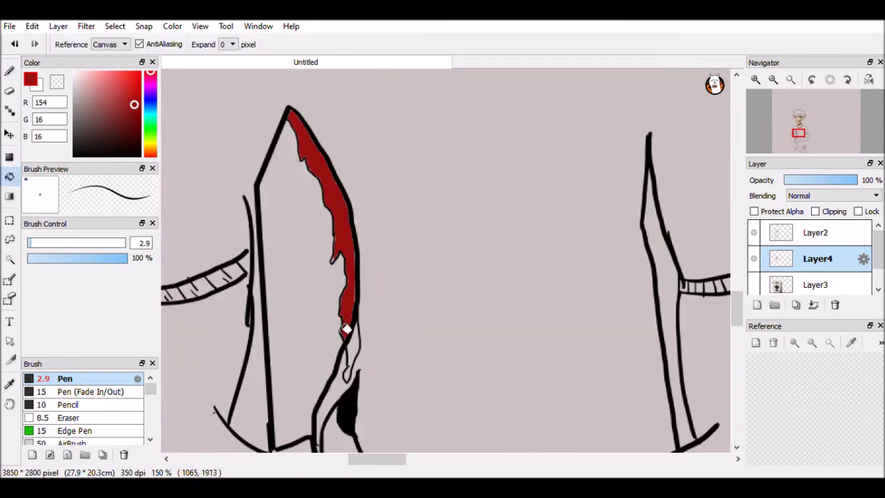
Step: Erase the knife outline crossing the lower blood streak on Layer2 and fill the whole streak on Layer4 with dark red (RGB 102, 0, 0)
left_click(817, 233)
key("e")
left_click(807, 263)
key("g")
left_click(360, 284)
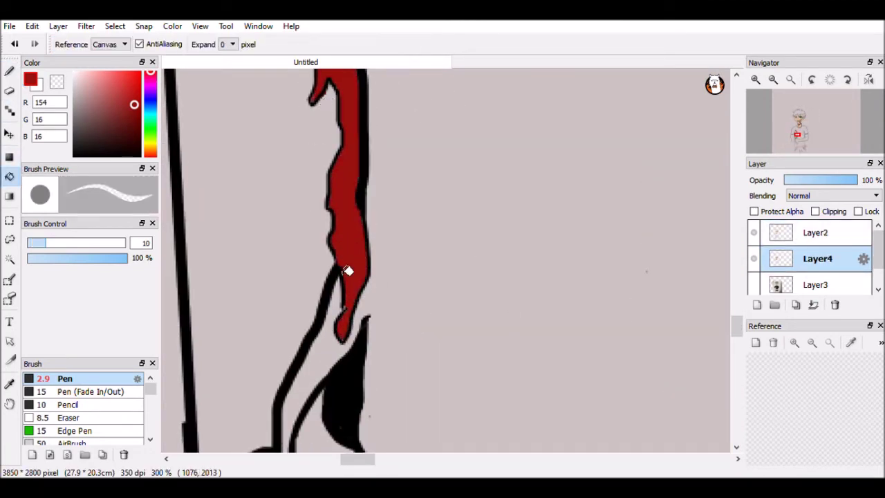
left_click(352, 292)
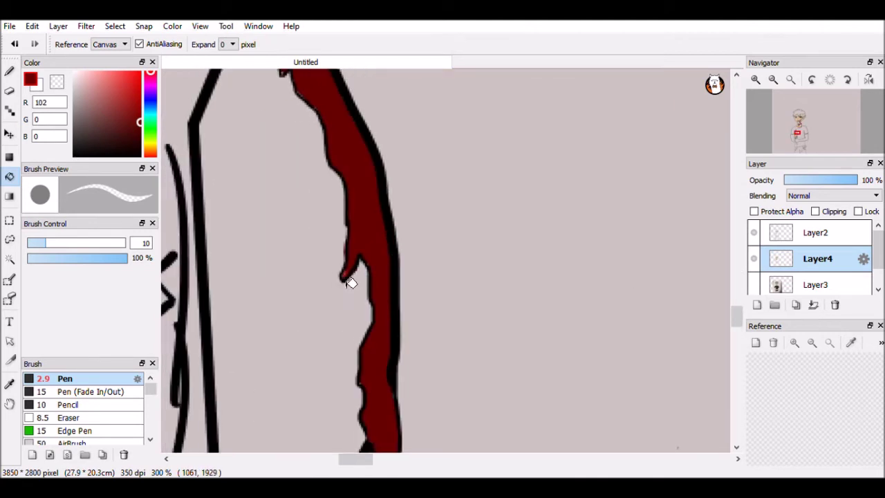
Step: Fill the knife blade with grey and paint freehand shading strokes on it with the pen
left_click(423, 150, "alt")
left_click(397, 264)
left_click(9, 74)
mouse_move(304, 239)
left_mouse_down()
mouse_move(362, 112)
mouse_move(327, 187)
left_mouse_up()
key("ctrl+z")
left_click_drag(373, 112, 361, 142)
left_click_drag(327, 236, 313, 295)
scroll(348, 302, "down", 5)
left_click_drag(298, 80, 319, 108)
scroll(349, 194, "down", 2)
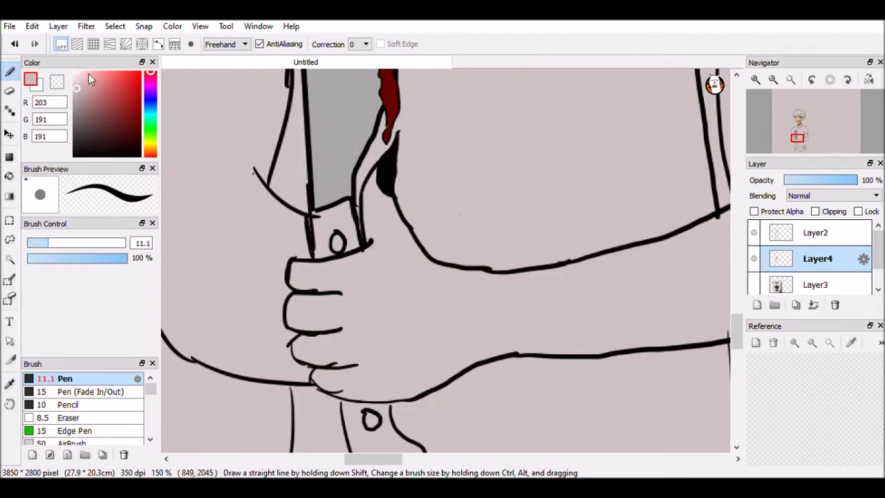
Step: Fill both visible parts of the knife handle with near-black and its rivets with light grey (RGB 223, 219, 219)
left_click(74, 149)
key("g")
left_click(325, 247)
scroll(389, 333, "up", 2)
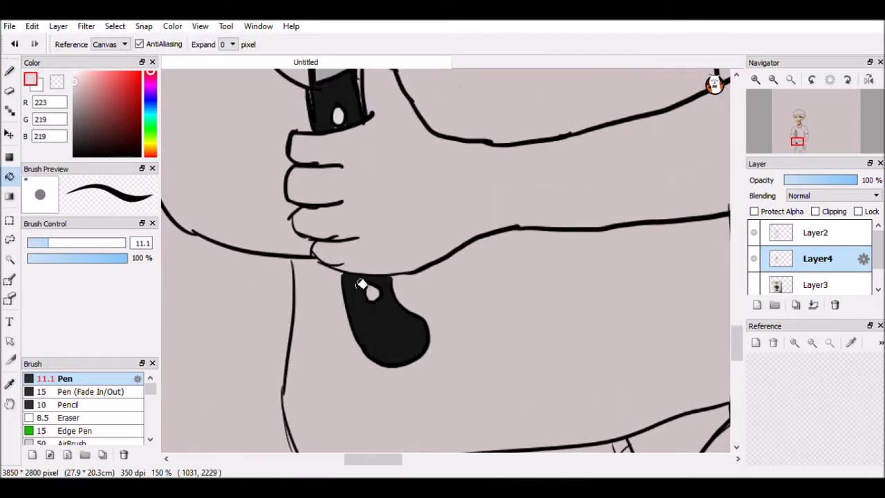
Step: Fill the arms and the hand holding the knife with the skin tone (RGB 221, 190, 155)
scroll(375, 336, "up", 2)
scroll(375, 336, "down", 4)
left_click(450, 430)
scroll(420, 263, "down", 2)
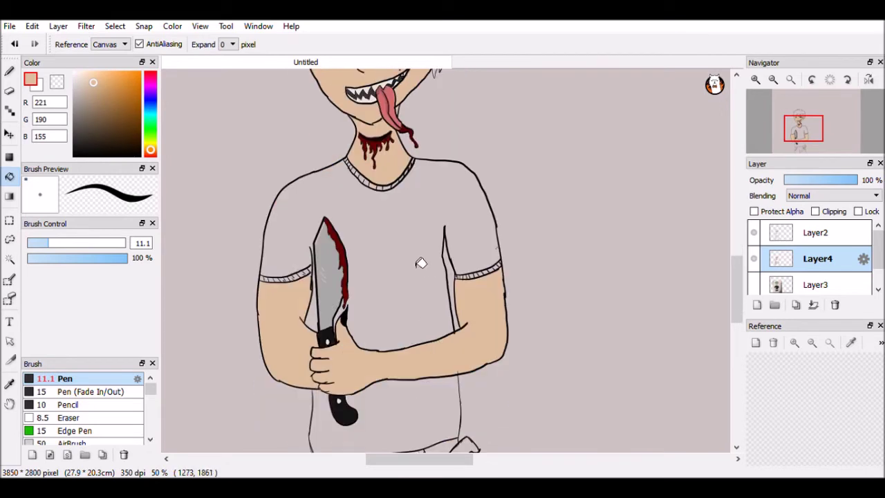
Step: Fill the T-shirt above and below the forearm with dark grey (RGB 68, 68, 68)
left_click(74, 134)
left_click(387, 228)
left_click(387, 415)
Step: Paint darker grey (RGB 55, 54, 54) shadow strokes on the T-shirt around the knife with the pen
scroll(459, 273, "up", 6)
key("b")
mouse_move(443, 332)
left_mouse_down()
mouse_move(559, 322)
mouse_move(658, 288)
mouse_move(474, 357)
left_mouse_up()
left_click(475, 357, "alt")
mouse_move(259, 398)
left_mouse_down()
mouse_move(398, 400)
mouse_move(409, 377)
mouse_move(546, 351)
mouse_move(586, 293)
mouse_move(609, 277)
left_mouse_up()
scroll(609, 277, "down", 6)
scroll(429, 208, "up", 3)
mouse_move(430, 166)
left_mouse_down()
mouse_move(429, 214)
mouse_move(436, 166)
mouse_move(490, 182)
mouse_move(386, 160)
left_mouse_up()
left_click_drag(385, 160, 387, 261)
left_click_drag(389, 200, 390, 314)
mouse_move(361, 282)
left_mouse_down()
mouse_move(389, 389)
mouse_move(384, 381)
left_mouse_up()
left_click_drag(394, 235, 423, 180)
left_click_drag(497, 428, 436, 162)
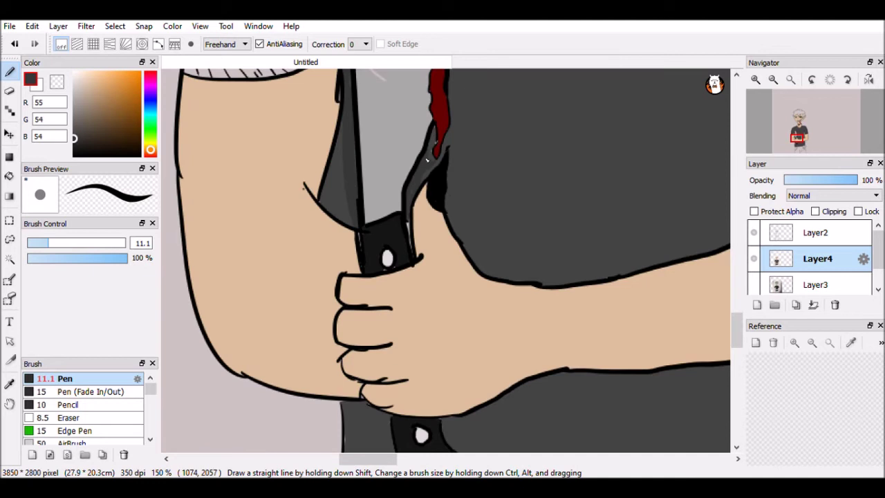
Step: Shade the T-shirt below the forearm and hand and around the lower knife handle with darker grey (RGB 55, 54, 54)
left_click(488, 177, "alt")
mouse_move(452, 427)
left_mouse_down()
mouse_move(366, 279)
mouse_move(695, 218)
left_mouse_up()
left_click(8, 173)
key("b")
left_click_drag(293, 271, 323, 372)
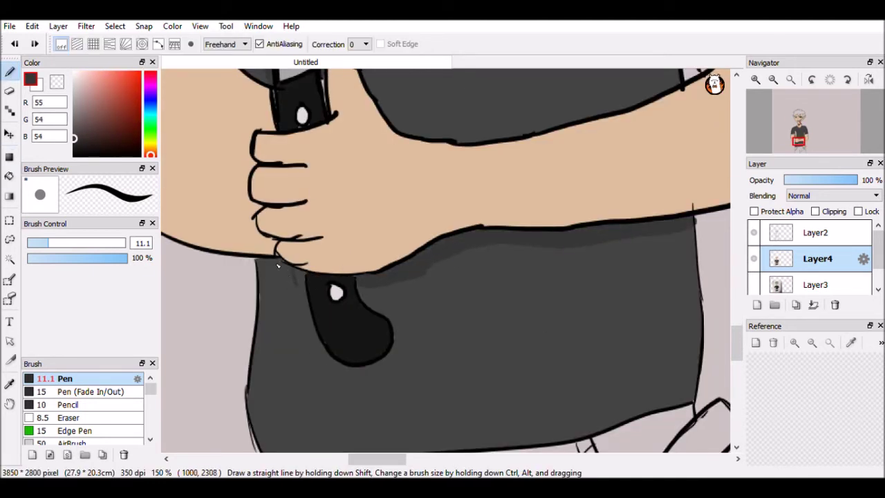
left_click_drag(285, 271, 304, 300)
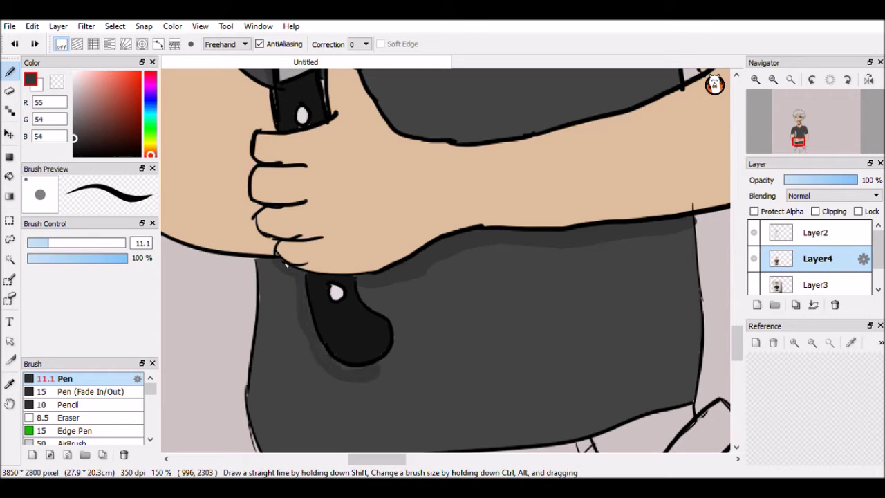
Step: Draw a black line on Layer2 extending the shirt's side edge past the elbow crease and down beside the fingers
left_click(817, 233)
left_click(253, 235, "alt")
scroll(246, 311, "up", 5)
scroll(249, 421, "down", 3)
left_click_drag(228, 128, 240, 181)
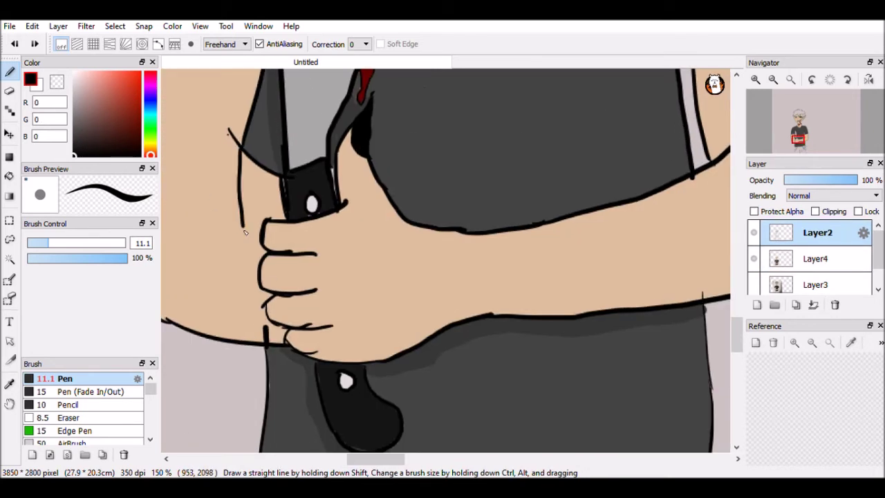
Step: Fill the gap between the new shirt edge and the fingers on Layer4 with the shirt grey (RGB 68, 68, 68)
scroll(241, 207, "down", 3)
left_click(818, 258)
left_click(9, 176)
left_click(267, 139)
left_click(274, 229)
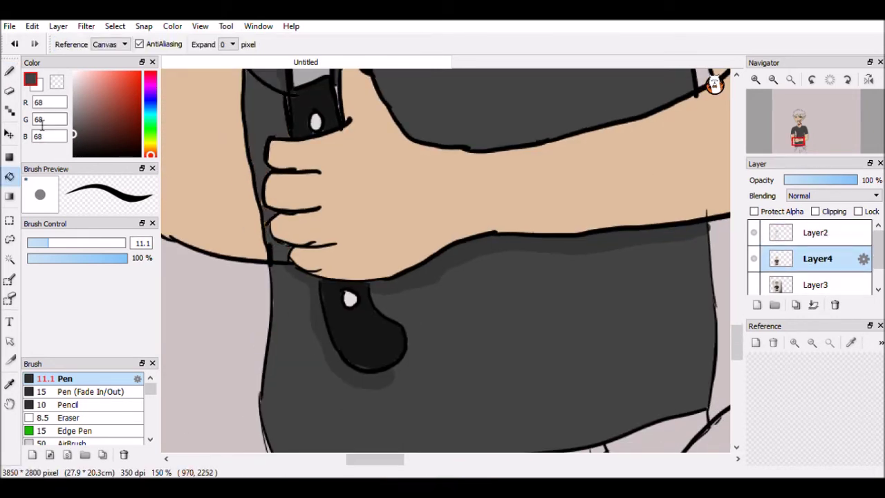
Step: Erase the part of the elbow crease line that crosses the shirt beside the knife on Layer2
left_click(9, 71)
left_click(818, 233)
left_click(9, 91)
scroll(284, 269, "up", 2)
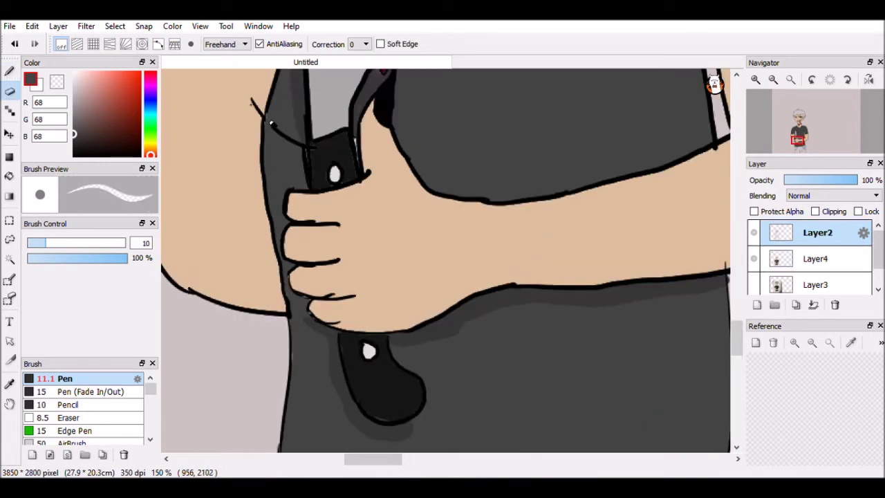
Step: On Layer4, shade the shirt beside the fist and colour the sleeve cuff with darker grey (RGB 55, 54, 54)
left_click(817, 259)
key("n")
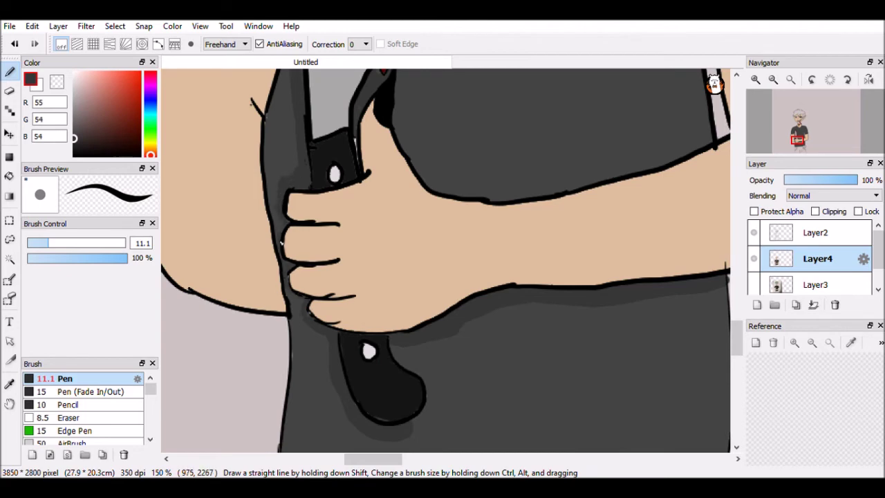
scroll(446, 260, "down", 3)
scroll(365, 242, "up", 3)
mouse_move(360, 279)
left_mouse_down()
mouse_move(419, 287)
mouse_move(498, 269)
mouse_move(389, 272)
left_mouse_up()
scroll(448, 264, "down", 3)
scroll(471, 221, "up", 3)
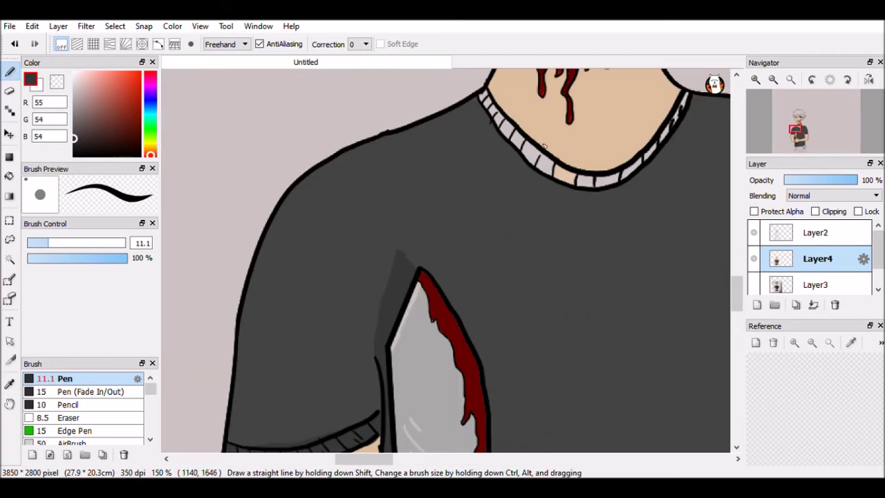
Step: Shade the neck and the chin beside the tongue with a darker skin tone (RGB 188, 162, 131)
left_click(286, 174, "alt")
scroll(363, 246, "up", 5)
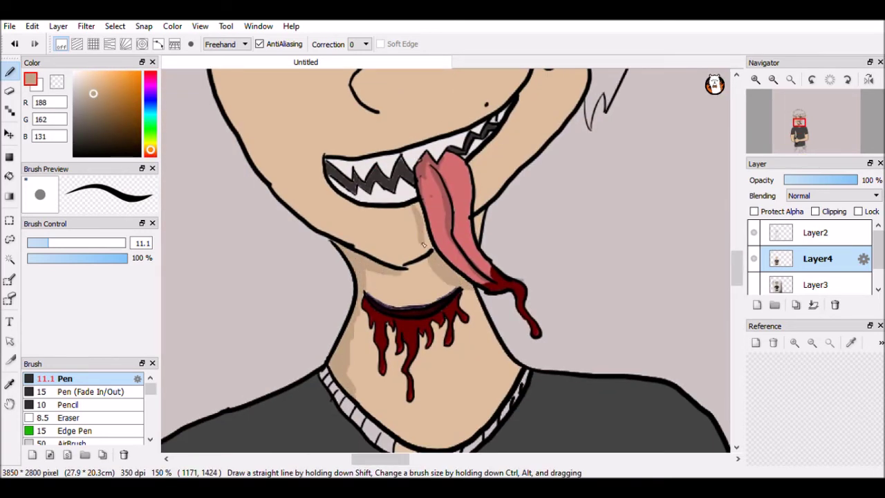
left_click_drag(424, 244, 488, 307)
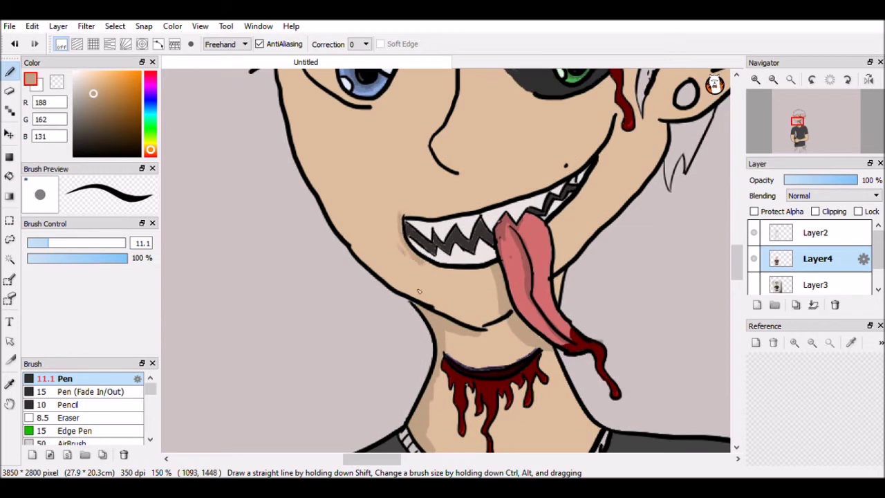
Step: Shade the mouth corner, jaw edge, nose and area under the blue eye with the darker skin tone (RGB 188, 162, 131)
scroll(418, 291, "up", 2)
scroll(460, 163, "up", 2)
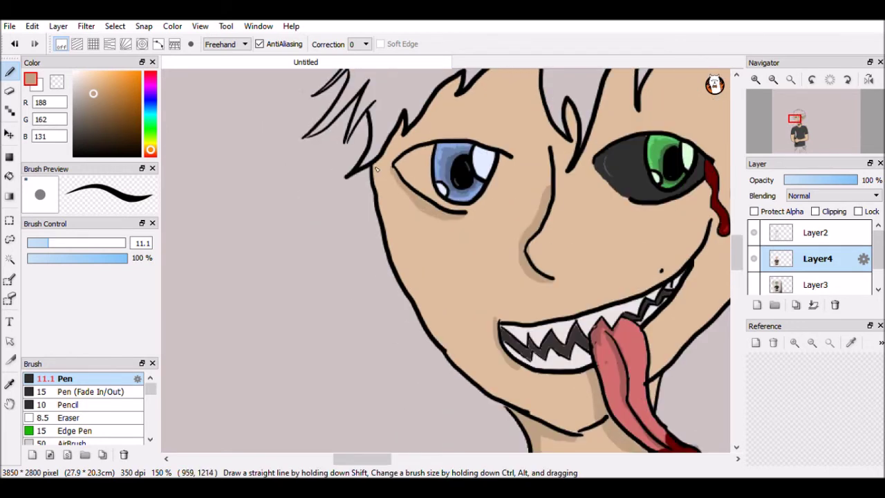
scroll(434, 233, "up", 2)
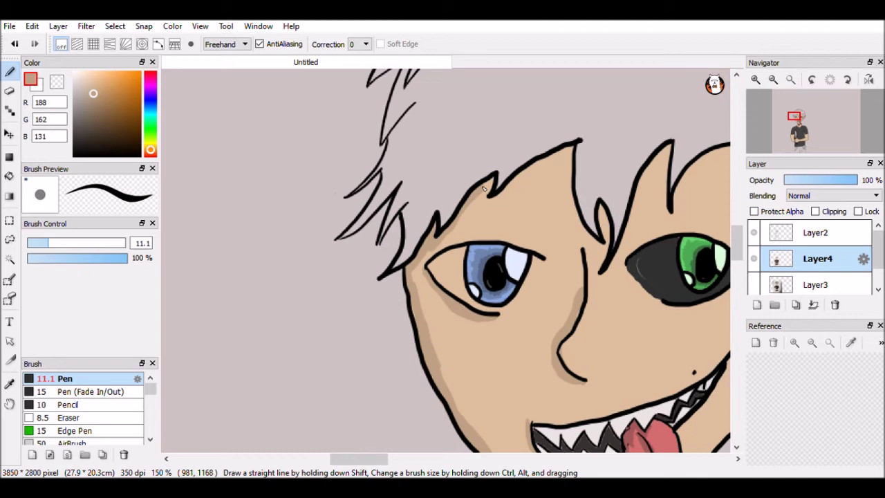
Step: Shade the forehead along the fringe and the skin beside the side hair with the darker skin tone (RGB 188, 162, 131)
left_click_drag(485, 189, 579, 143)
scroll(620, 161, "right", 2)
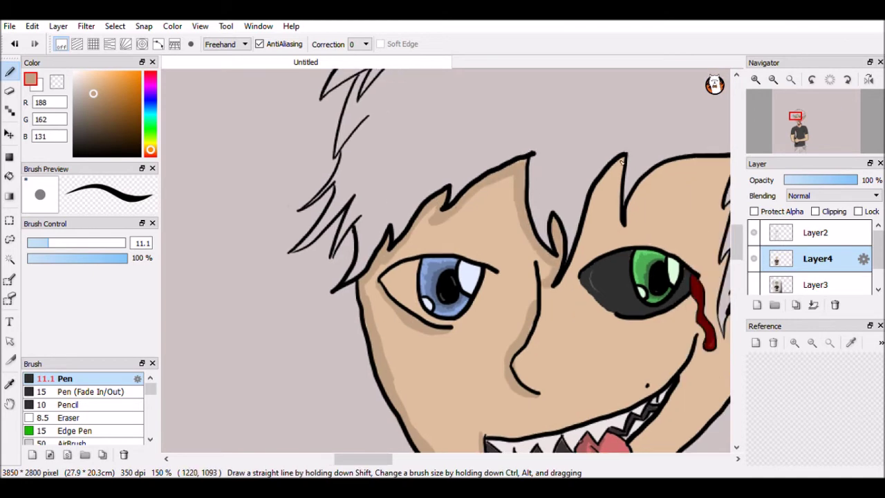
scroll(607, 175, "right", 3)
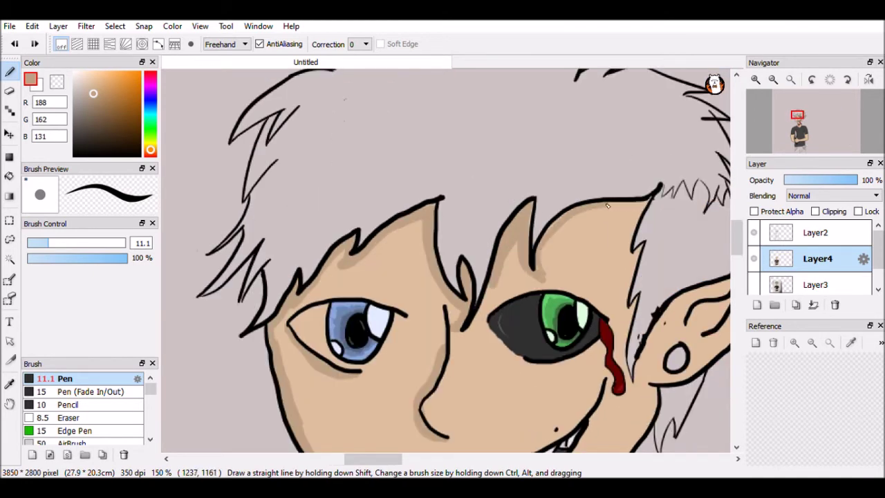
scroll(552, 234, "left", 1)
scroll(552, 234, "down", 2)
scroll(554, 256, "right", 3)
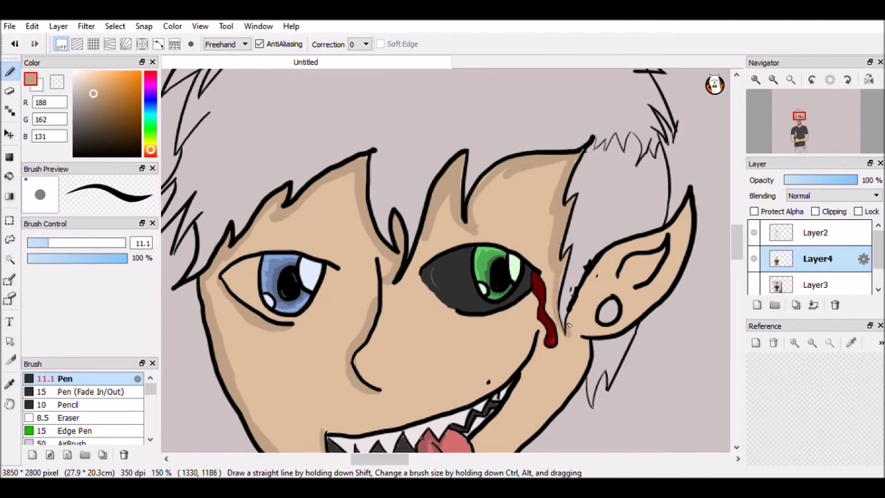
scroll(566, 331, "right", 2)
scroll(603, 268, "down", 3)
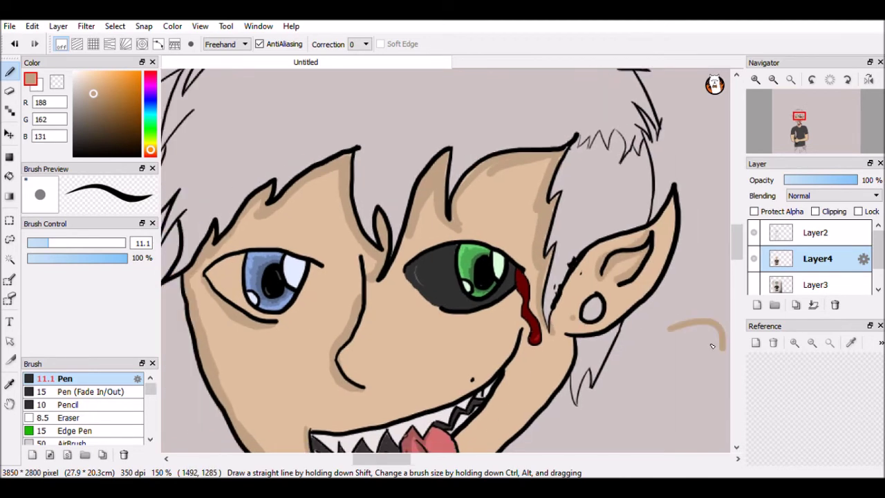
Step: Colour the T-shirt's ribbed collar band with darker grey (RGB 55, 54, 54)
scroll(395, 138, "down", 2)
scroll(527, 291, "up", 1)
scroll(527, 291, "up", 1)
scroll(206, 366, "down", 3)
scroll(205, 366, "up", 1)
left_click(307, 175, "alt")
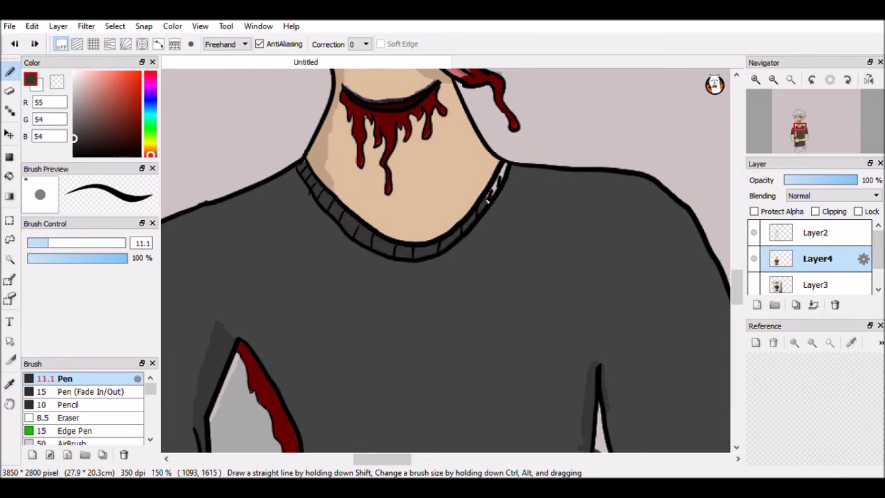
left_click_drag(479, 217, 500, 170)
Step: Shade the arm's inner edge and elbow crease beside the knife with the darker skin tone (RGB 188, 162, 131)
scroll(481, 198, "down", 4)
left_click(437, 119, "alt")
scroll(437, 119, "up", 3)
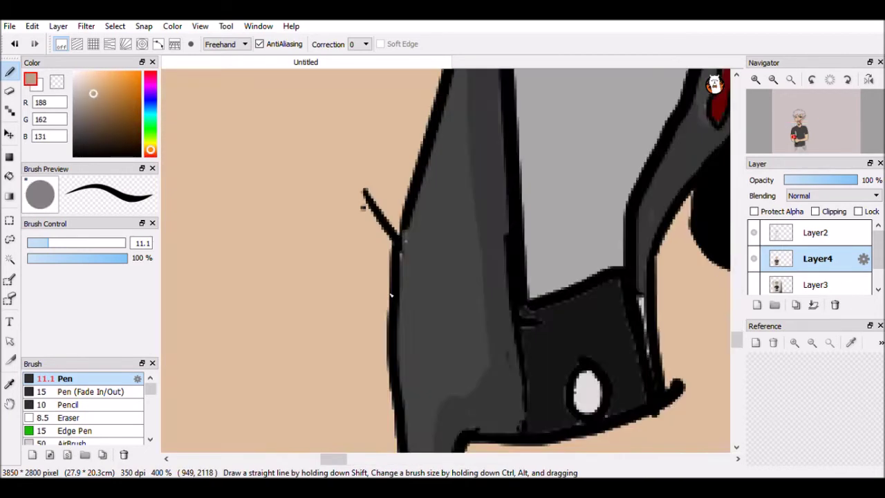
scroll(415, 263, "down", 1)
left_click_drag(367, 177, 398, 373)
left_click_drag(387, 342, 353, 145)
left_click_drag(398, 373, 381, 321)
mouse_move(352, 152)
left_mouse_down()
mouse_move(377, 315)
mouse_move(391, 331)
left_mouse_up()
left_click(391, 277, "alt")
left_click(367, 235, "alt")
mouse_move(370, 173)
left_mouse_down()
mouse_move(377, 240)
mouse_move(390, 223)
left_mouse_up()
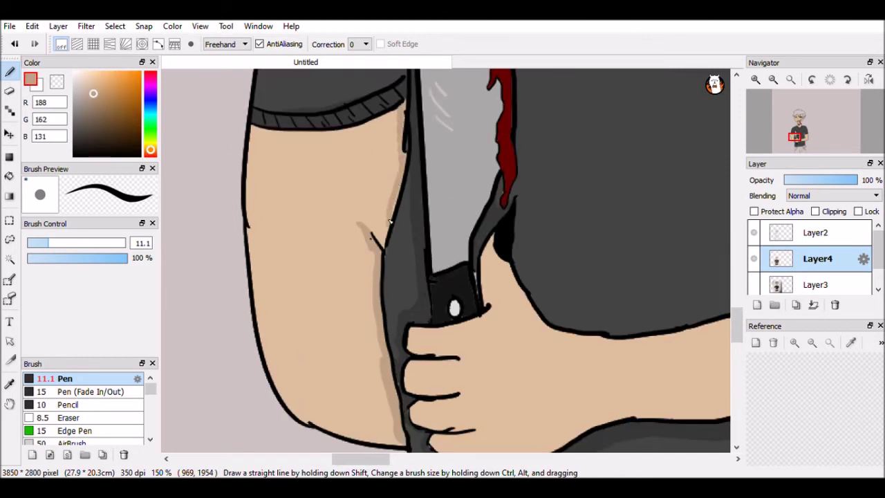
Step: Extend the darker skin shading under the sleeve cuff and around the lower part of the bent arm
left_click_drag(252, 137, 391, 170)
left_click_drag(392, 202, 261, 135)
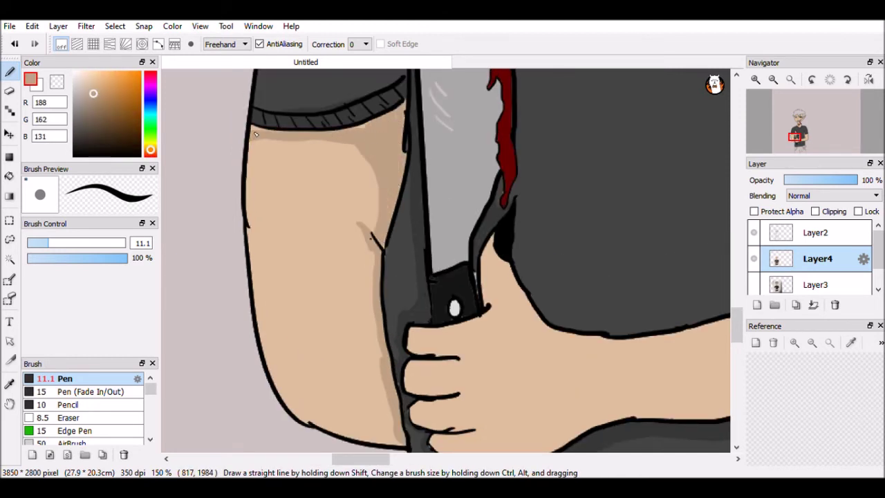
left_click_drag(353, 298, 337, 244)
mouse_move(366, 285)
left_mouse_down()
mouse_move(279, 354)
mouse_move(332, 381)
mouse_move(305, 371)
mouse_move(358, 355)
left_mouse_up()
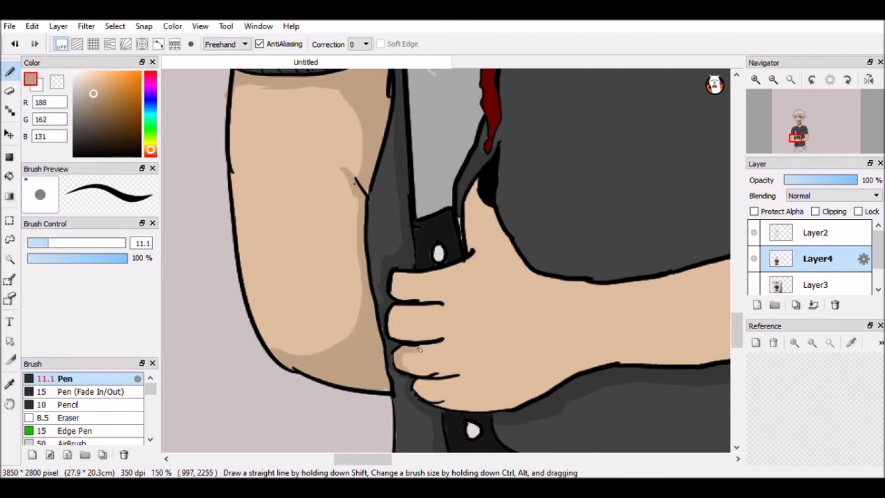
Step: Shade the fingers gripping the knife with the darker skin tone (RGB 188, 162, 131)
left_click_drag(448, 277, 392, 297)
left_click_drag(454, 387, 413, 394)
scroll(401, 339, "up", 1)
scroll(442, 373, "down", 5)
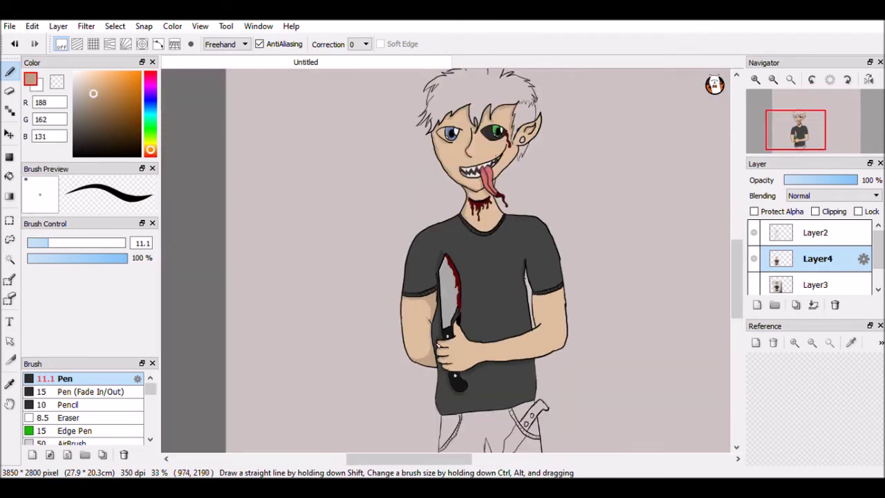
Step: Fill the trousers with the dark grey picked from the shirt shading (RGB 55, 54, 54)
left_click(467, 409, "alt")
scroll(458, 340, "up", 5)
key("g")
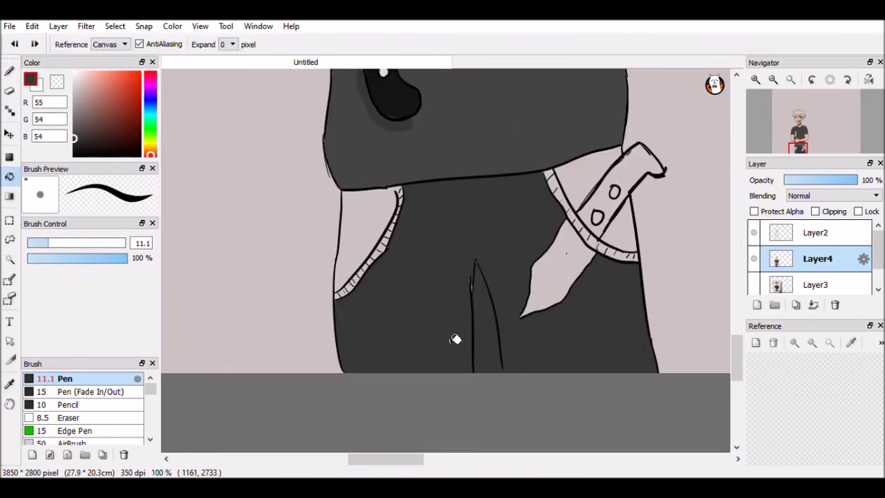
Step: Erase the grey fill from the gap between the trouser legs and clean up its edge with the pen
left_click(10, 90)
key("]")
left_click_drag(392, 313, 381, 278)
left_click_drag(379, 261, 382, 278)
mouse_move(373, 244)
left_mouse_down()
mouse_move(378, 126)
mouse_move(401, 256)
left_mouse_up()
key("b")
left_click_drag(366, 222, 372, 276)
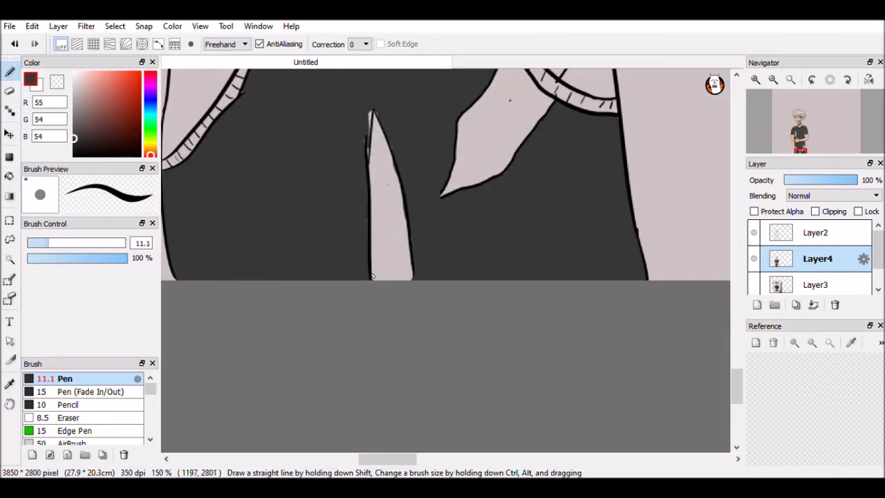
Step: Fill the blade shape below the knife pocket and begin painting the other pocket's trim with darker grey (RGB 41, 40, 40)
scroll(372, 276, "up", 3)
key("g")
left_click(518, 187)
key("b")
left_click_drag(173, 221, 230, 159)
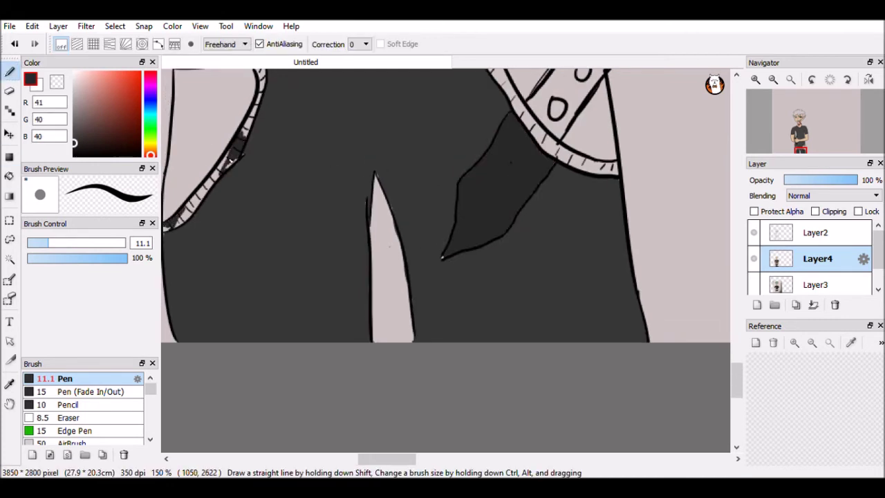
Step: Outline and fill a shadow band on the trousers beneath the shirt hem with darker grey (RGB 41, 40, 40)
left_click_drag(199, 204, 380, 272)
mouse_move(405, 172)
left_mouse_down()
mouse_move(415, 133)
mouse_move(565, 137)
mouse_move(490, 122)
mouse_move(409, 168)
mouse_move(419, 148)
left_mouse_up()
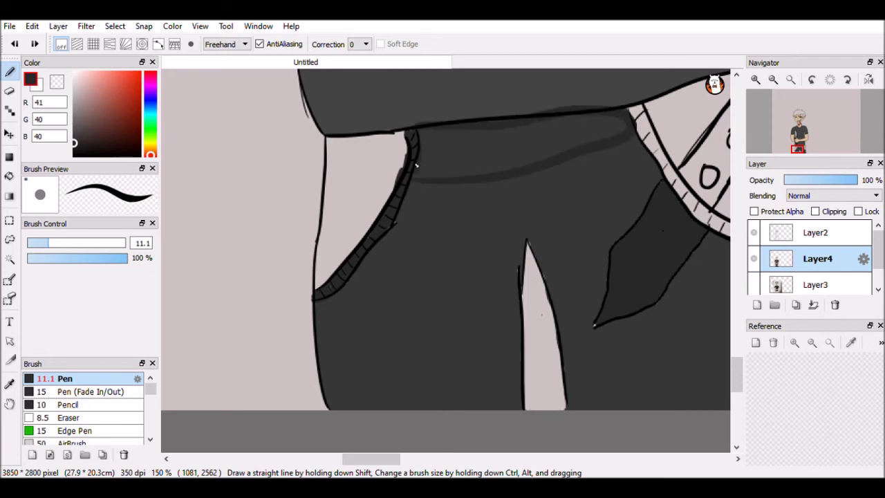
key("g")
left_click(421, 148)
Step: Extend the shirt hem's shadow across the pocket trim and the tops of both pocket openings, using darker greys
key("b")
left_click_drag(635, 119, 661, 131)
left_click_drag(329, 160, 400, 170)
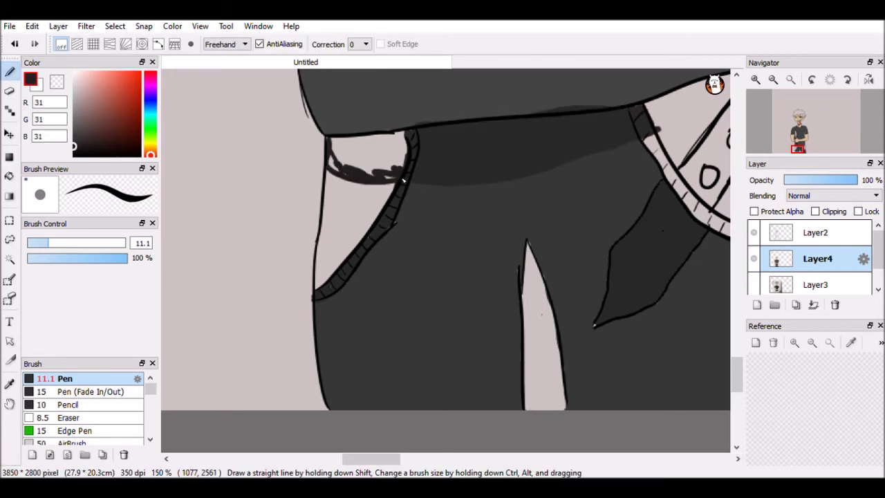
left_click_drag(367, 138, 369, 144)
mouse_move(698, 131)
left_mouse_down()
mouse_move(497, 180)
mouse_move(555, 151)
left_mouse_up()
left_click(494, 143, "alt")
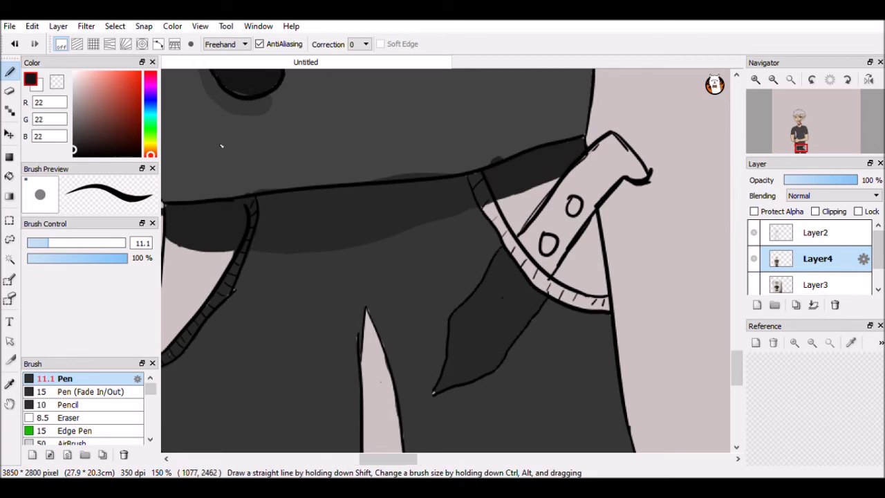
Step: Fill the pocket linings and the pocketed knife's handle with near-black and its rivets with light grey
key("g")
left_click(532, 228)
scroll(284, 138, "up", 3)
left_click(628, 306, "alt")
mouse_move(585, 329)
left_mouse_down()
mouse_move(529, 242)
mouse_move(395, 296)
mouse_move(150, 285)
left_mouse_up()
left_click(75, 152)
left_click(589, 286)
left_click(546, 227)
Step: Paint the ribbed trim of the knife pocket with near-black (RGB 25, 25, 25)
key("b")
scroll(421, 145, "down", 1)
scroll(417, 166, "down", 1)
scroll(341, 168, "up", 1)
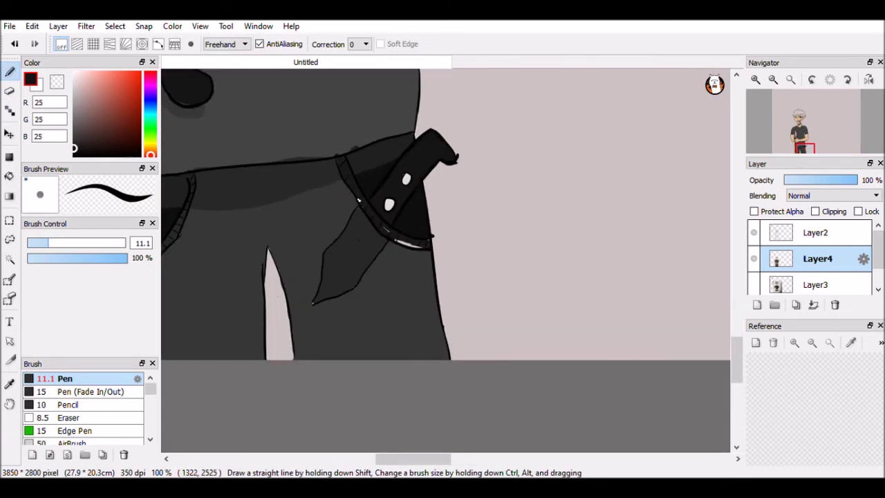
Step: Fill the hair with dark green (RGB 44, 84, 38)
scroll(367, 209, "down", 2)
scroll(383, 184, "up", 1)
left_click(150, 131)
left_click(110, 131)
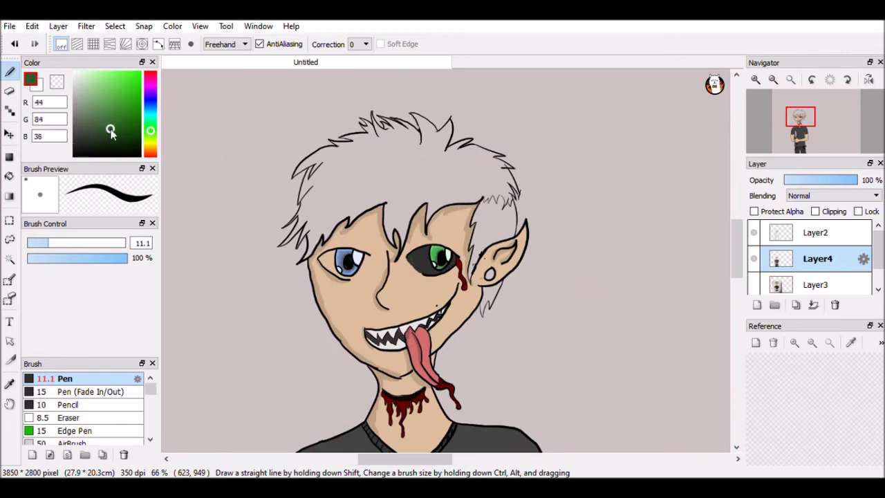
left_click(106, 137)
key("g")
left_click(419, 180)
Step: Shade the locks on the left side of the hair and above the fringe with darker green (RGB 32, 57, 29)
scroll(261, 182, "up", 4)
key("b")
left_click_drag(508, 170, 497, 192)
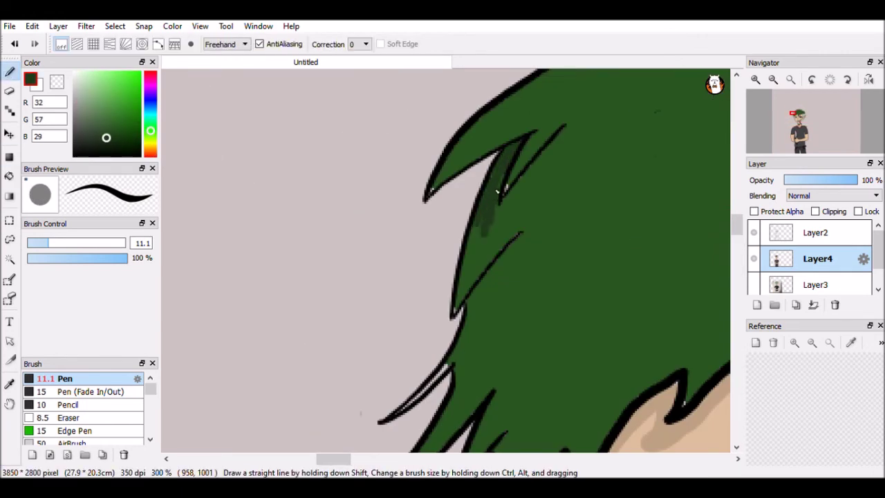
scroll(502, 222, "down", 2)
scroll(484, 242, "down", 2)
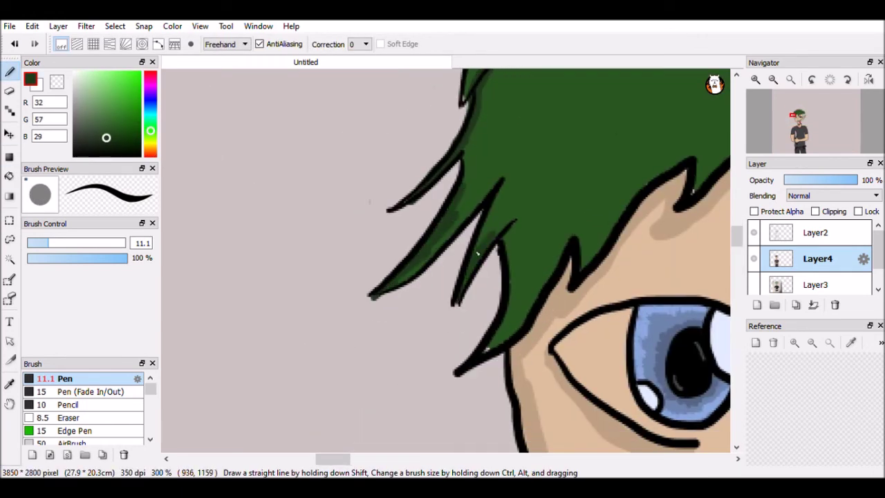
scroll(594, 234, "up", 4)
scroll(493, 258, "right", 3)
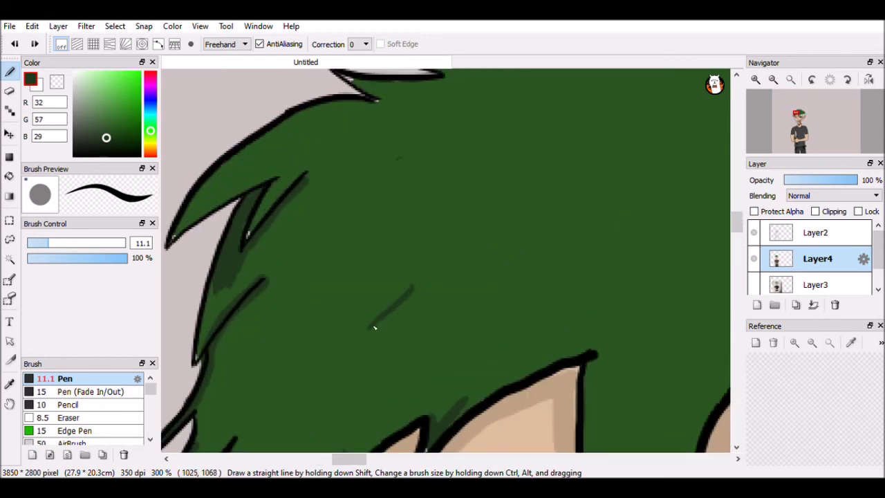
Step: Shade the undersides of the spiky tufts along the top of the hair with the same darker green
scroll(357, 257, "down", 4)
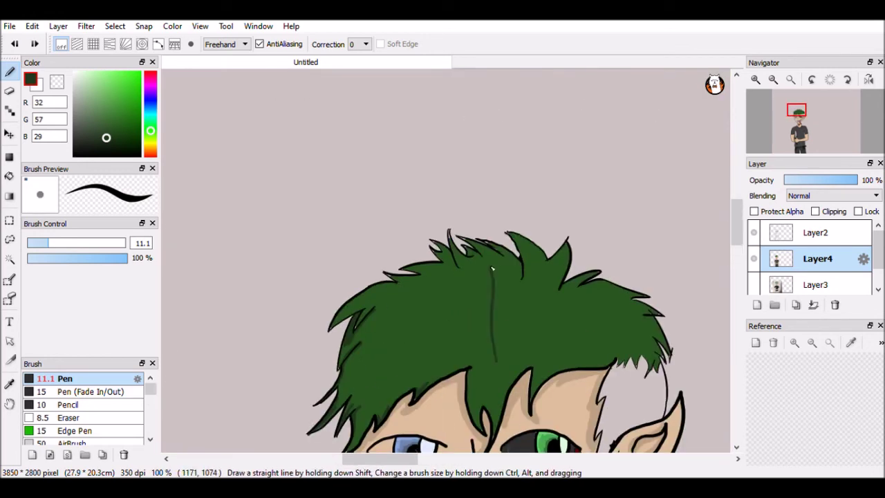
scroll(468, 301, "down", 2)
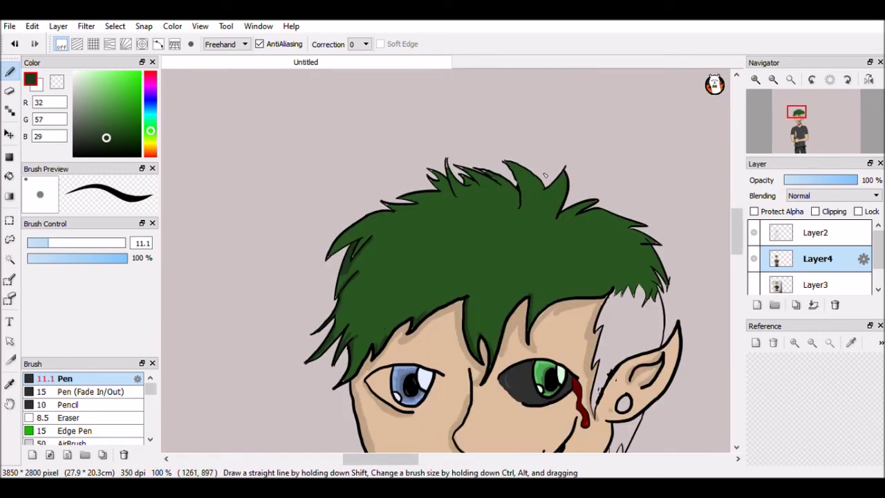
scroll(512, 185, "up", 4)
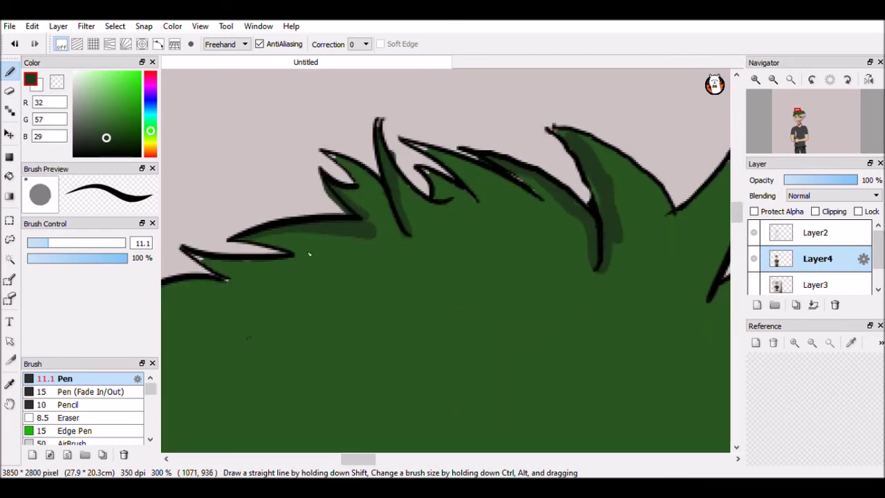
scroll(208, 422, "up", 3)
scroll(221, 411, "right", 3)
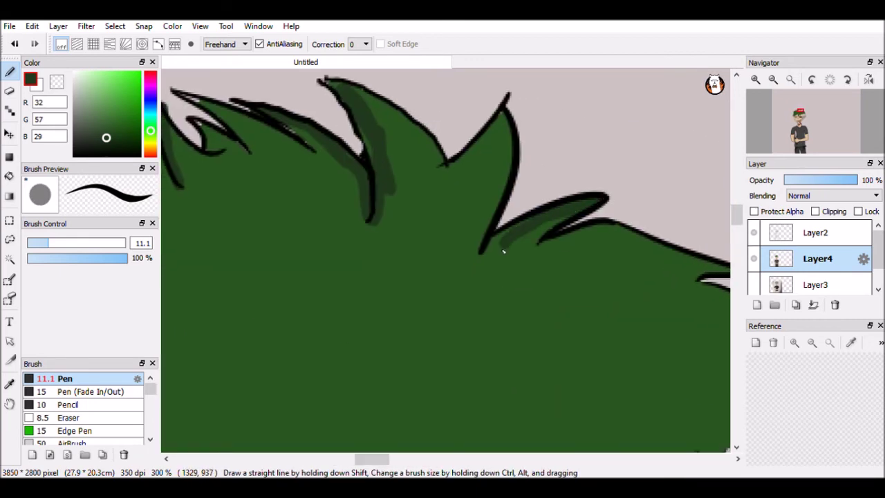
scroll(559, 210, "right", 2)
scroll(338, 316, "down", 3)
Step: Paint light green highlights (RGB 78, 136, 68) along the outer edges and tips of the green hair
left_click(406, 283, "alt")
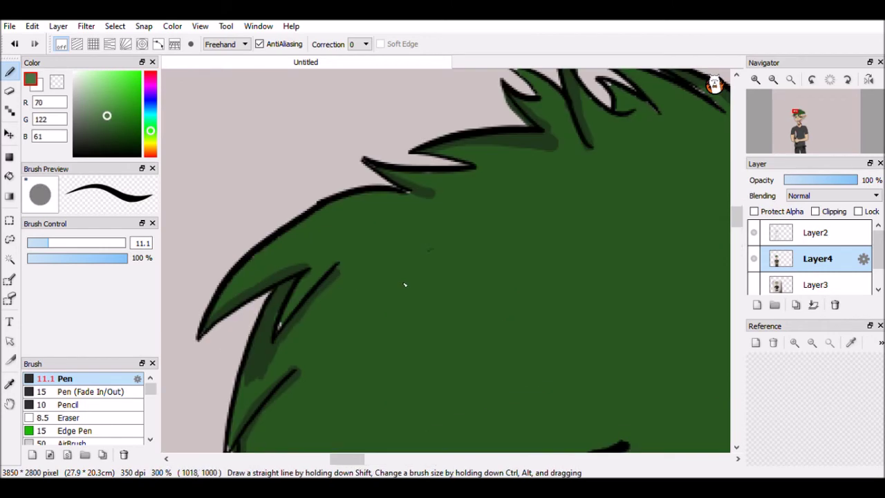
left_click_drag(306, 203, 367, 194)
key("ctrl+z")
left_click(106, 111)
mouse_move(295, 202)
left_mouse_down()
mouse_move(477, 230)
mouse_move(564, 408)
left_mouse_up()
scroll(467, 280, "down", 3)
scroll(467, 280, "right", 2)
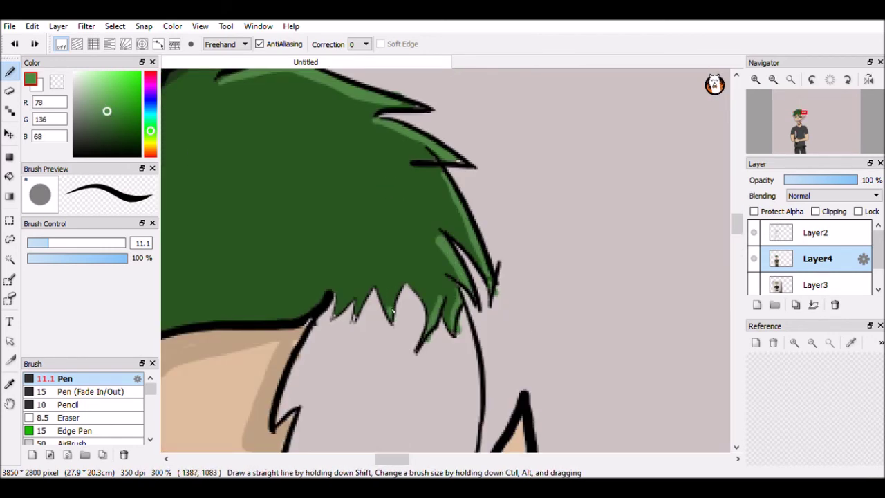
Step: Fill the shaved side of the hair and the strands below the ear with dark olive (RGB 69, 72, 43)
left_click(355, 299, "alt")
key("ctrl+minus")
key("ctrl+minus")
key("ctrl+minus")
left_click(150, 90)
left_click(150, 142)
left_click(100, 132)
scroll(410, 208, "up", 3)
left_click(9, 175)
left_click(411, 208)
scroll(411, 312, "down", 2)
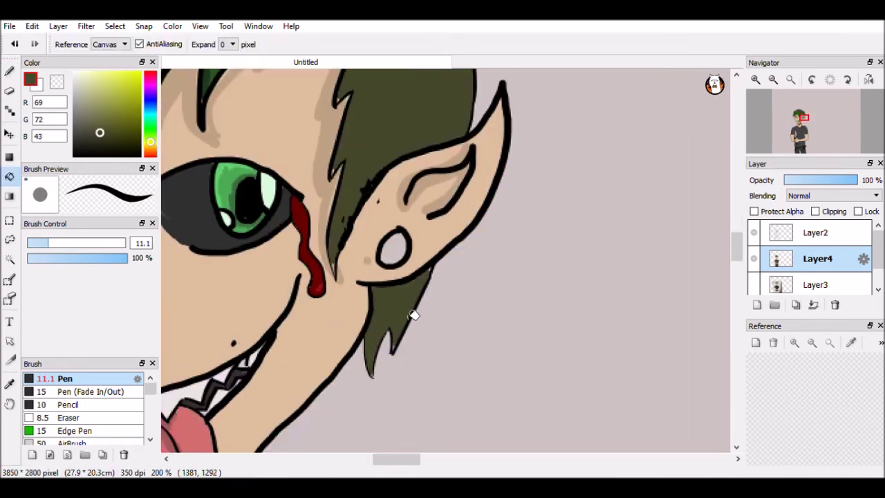
Step: Shade the olive shaved side beneath the green hair tips with a darker olive (RGB 53, 55, 37)
scroll(334, 344, "up", 1)
scroll(334, 343, "down", 1)
scroll(325, 238, "up", 5)
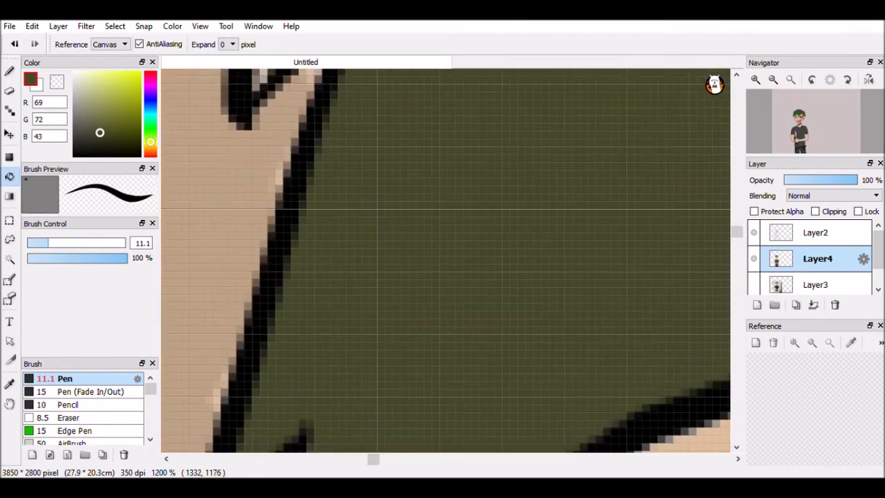
key("b")
scroll(385, 409, "down", 4)
scroll(401, 352, "up", 2)
left_click(95, 138)
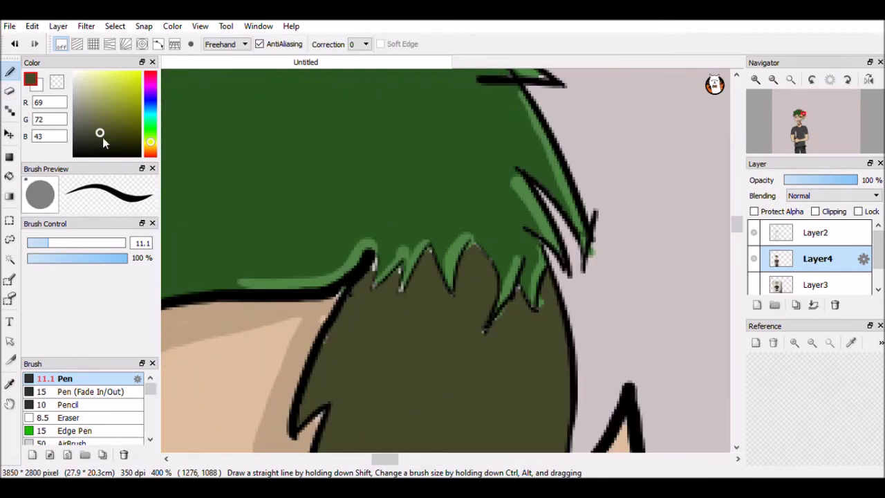
scroll(364, 316, "up", 2)
left_click_drag(364, 316, 375, 385)
key("ctrl+z")
left_click_drag(403, 277, 425, 326)
left_click_drag(456, 297, 474, 366)
Step: Extend the dark olive shading along the shaved side's outer edge and the contour of the ear
mouse_move(691, 207)
left_mouse_down()
mouse_move(560, 147)
mouse_move(522, 318)
left_mouse_up()
mouse_move(580, 170)
left_mouse_down()
mouse_move(630, 346)
mouse_move(622, 270)
left_mouse_up()
left_click_drag(588, 218, 505, 315)
mouse_move(580, 166)
left_mouse_down()
mouse_move(662, 265)
mouse_move(443, 349)
mouse_move(583, 310)
mouse_move(498, 256)
mouse_move(490, 237)
mouse_move(517, 235)
left_mouse_up()
scroll(517, 234, "down", 3)
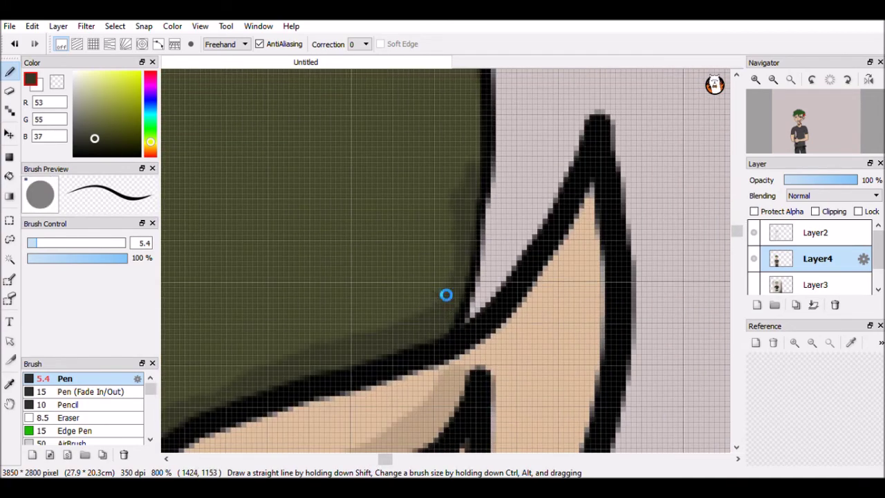
scroll(471, 233, "down", 3)
key("g")
scroll(530, 214, "down", 2)
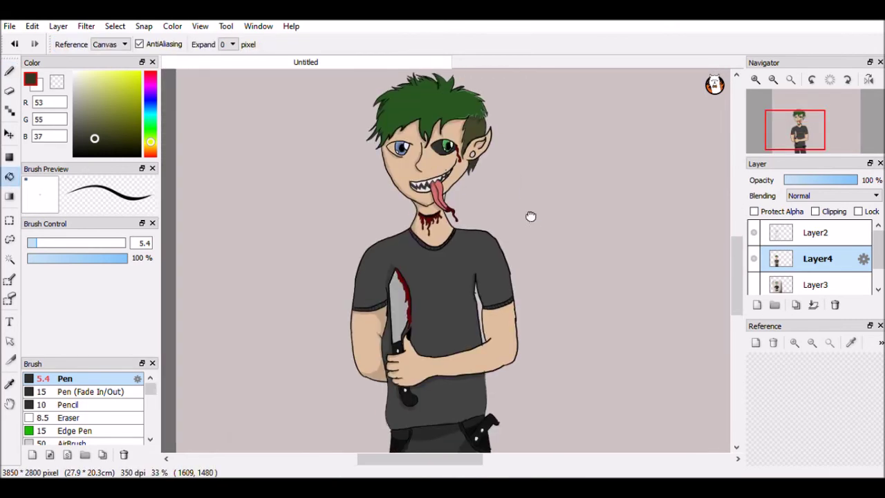
Step: Close the outline of the blue eye's white with light grey (RGB 234, 234, 234) and fill it with the same colour
scroll(475, 293, "up", 4)
left_click_drag(476, 293, 330, 453)
left_click(74, 78)
key("b")
left_click_drag(306, 352, 372, 243)
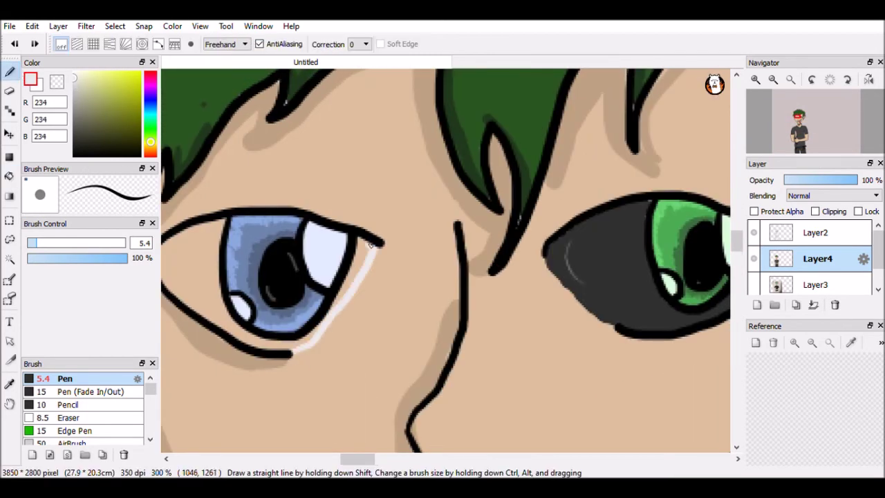
key("g")
left_click(204, 275)
scroll(311, 352, "down", 4)
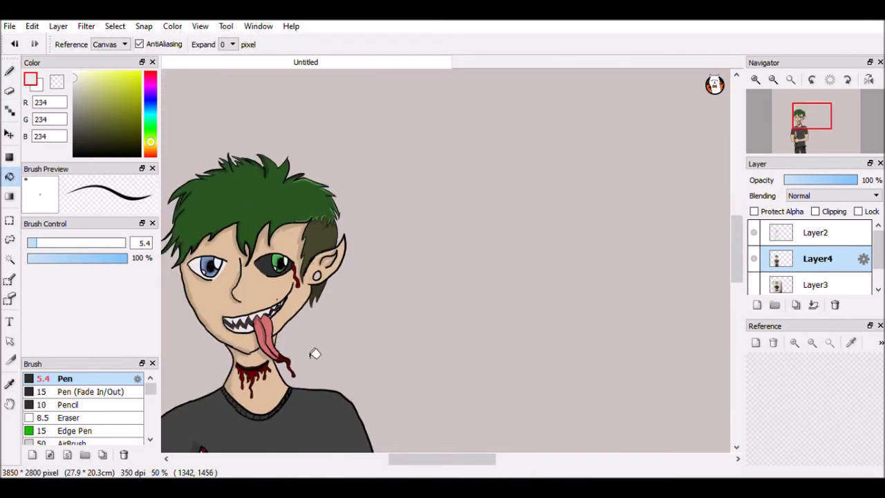
Step: Delete Layer3 beneath the coloured layer
scroll(513, 244, "up", 2)
key("b")
scroll(523, 330, "up", 2)
left_click_drag(737, 262, 738, 304)
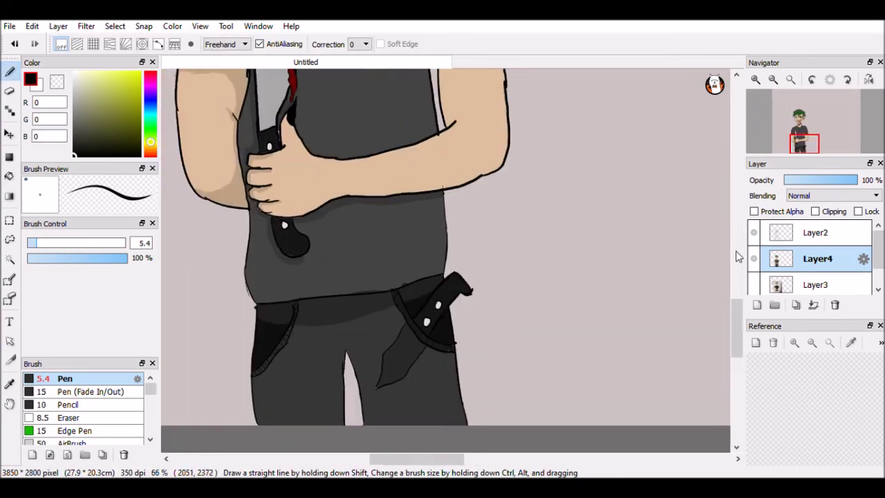
scroll(816, 263, "down", 1)
left_click(818, 256)
left_click(836, 305)
Step: Try an airbrushed streak of bright green (RGB 67, 184, 40) at size 288 on the background beside the character's head
scroll(563, 200, "down", 3)
scroll(83, 408, "down", 3)
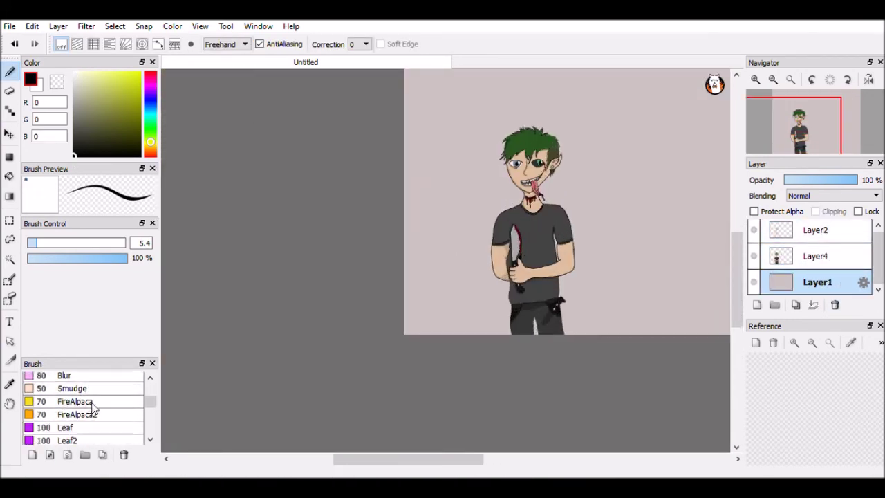
scroll(83, 408, "up", 2)
left_click(73, 408)
scroll(525, 229, "down", 3)
left_click(530, 228, "alt")
scroll(526, 228, "up", 3)
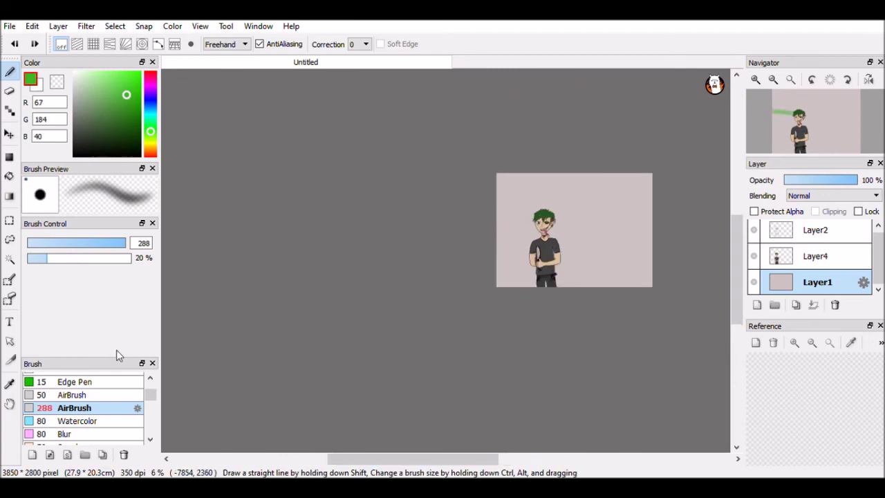
Step: Paint a banded green glow around the character with the Watercolor brush on Layer1 and make the surrounding background black
left_click(104, 394)
left_click(99, 421)
scroll(517, 255, "down", 2)
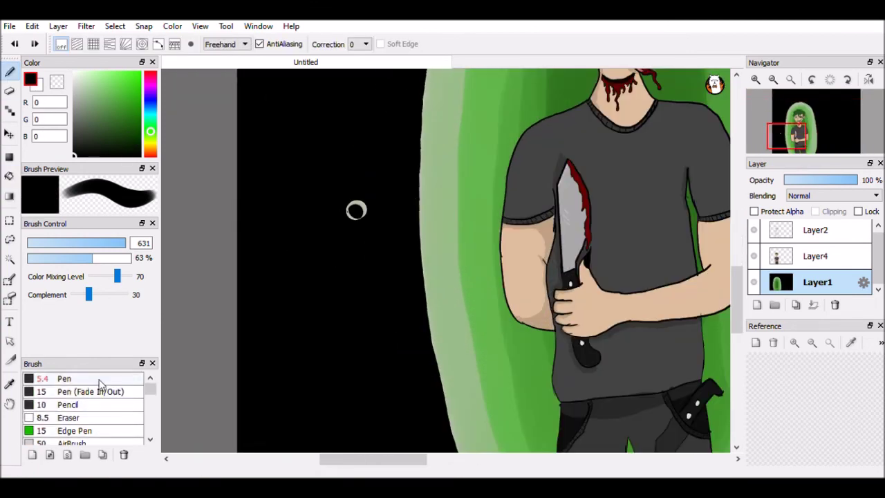
Step: Fill the black background around the green glow with very dark grey (RGB 29, 29, 29)
left_click(99, 380)
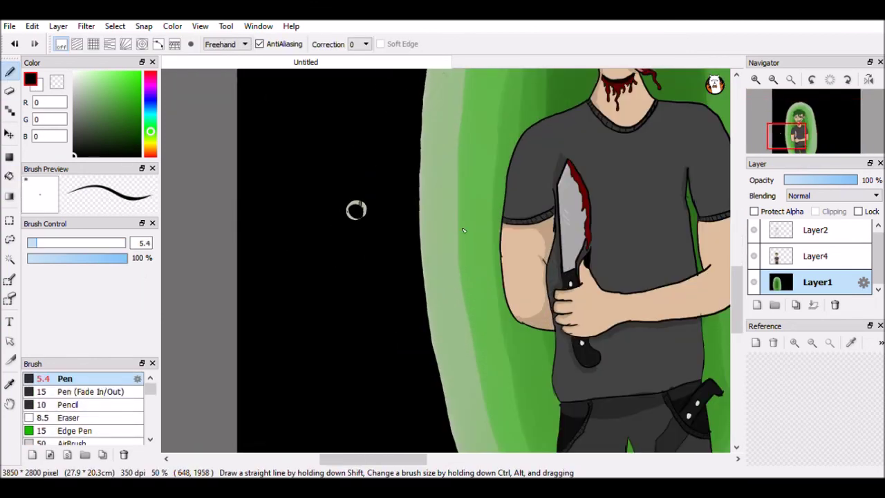
scroll(353, 181, "down", 4)
left_click(75, 147)
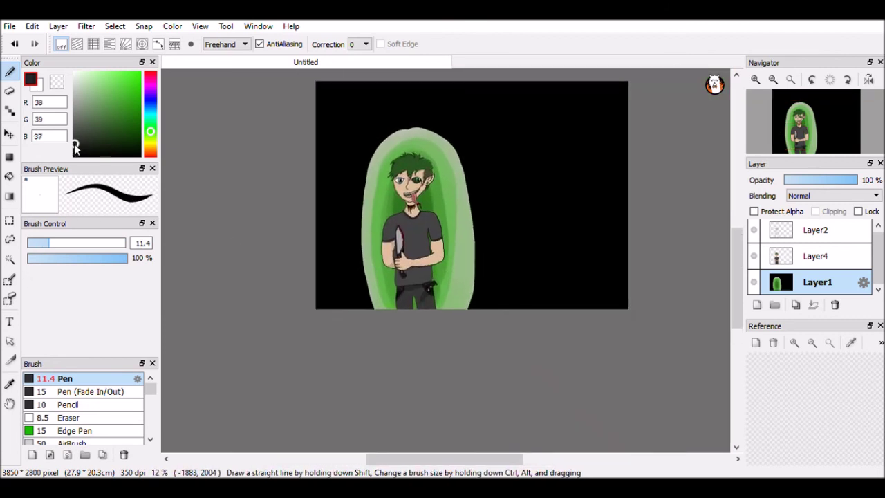
left_click(9, 177)
left_click(339, 263)
Step: Switch to the Smudge brush, try it at size 50 on the glow's left edge and undo the stroke
scroll(83, 408, "down", 3)
left_click(72, 388)
left_click(65, 376)
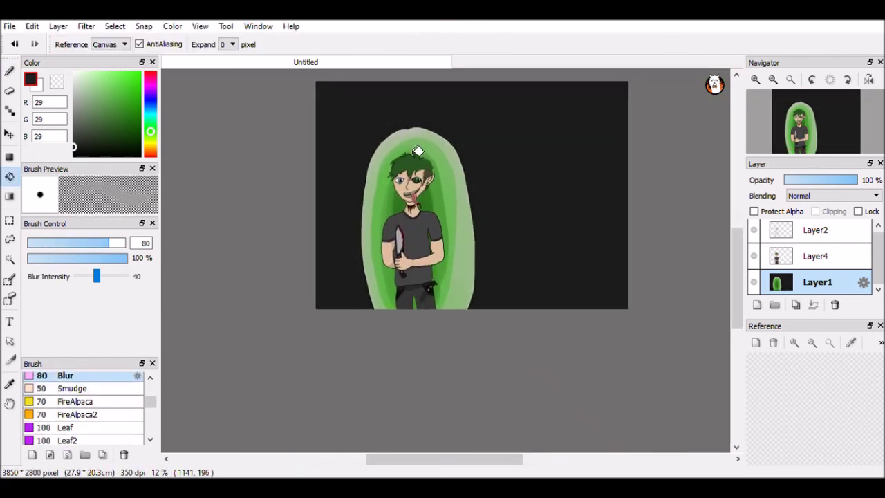
key("b")
left_click(75, 402)
left_click(72, 388)
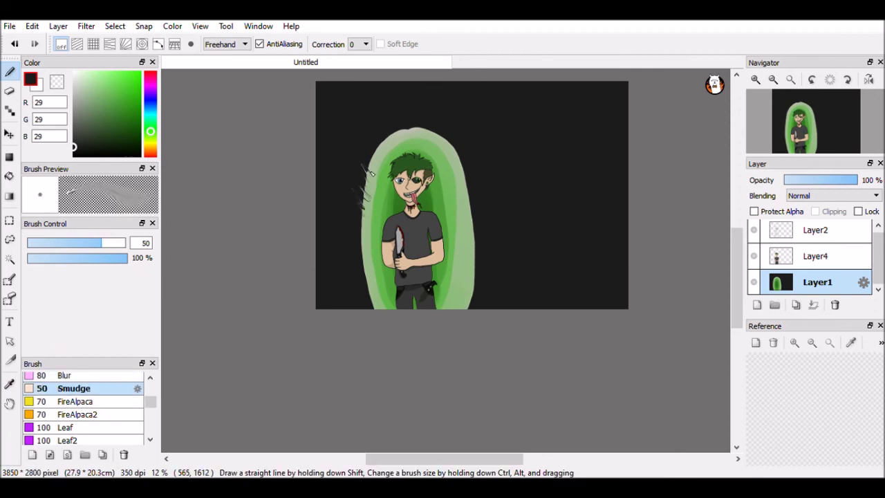
key("ctrl+z")
Step: Refill the dark background and smudge the glow's edges outward into wispy tendrils with the Smudge brush at size 237
key("g")
left_click(349, 207)
key("b")
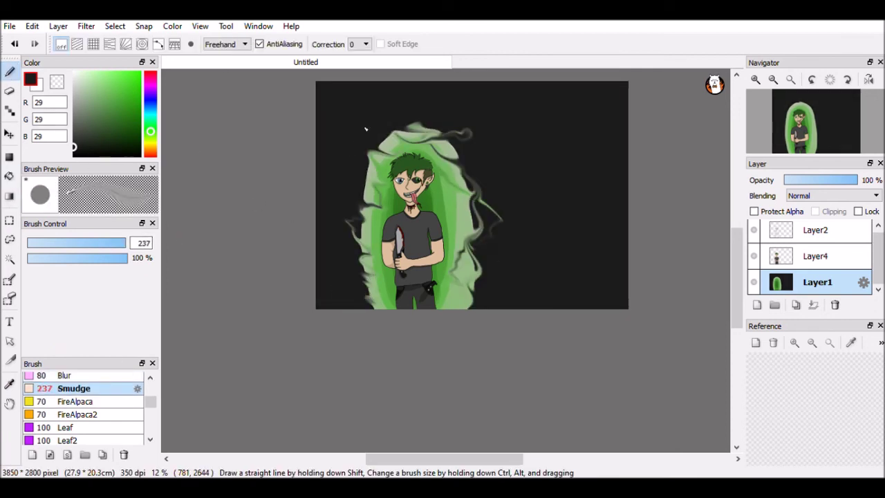
left_click_drag(335, 109, 408, 147)
left_click_drag(511, 149, 462, 173)
left_click_drag(447, 213, 505, 156)
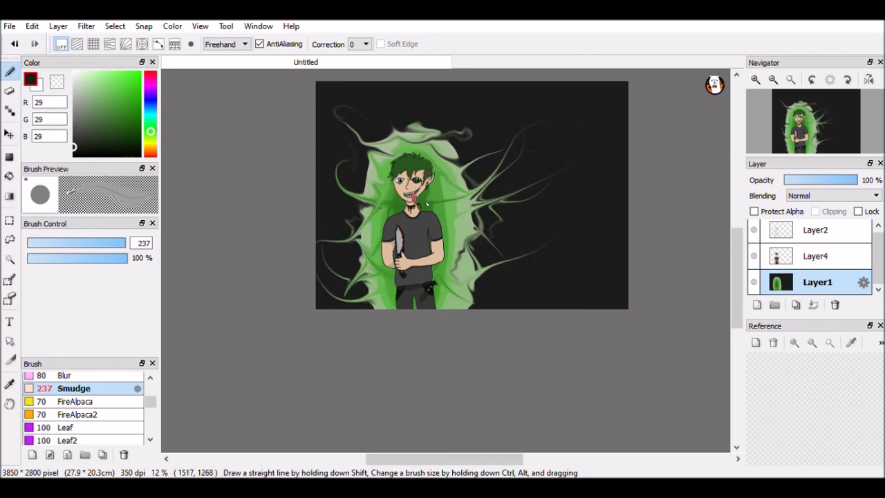
left_click_drag(385, 193, 386, 131)
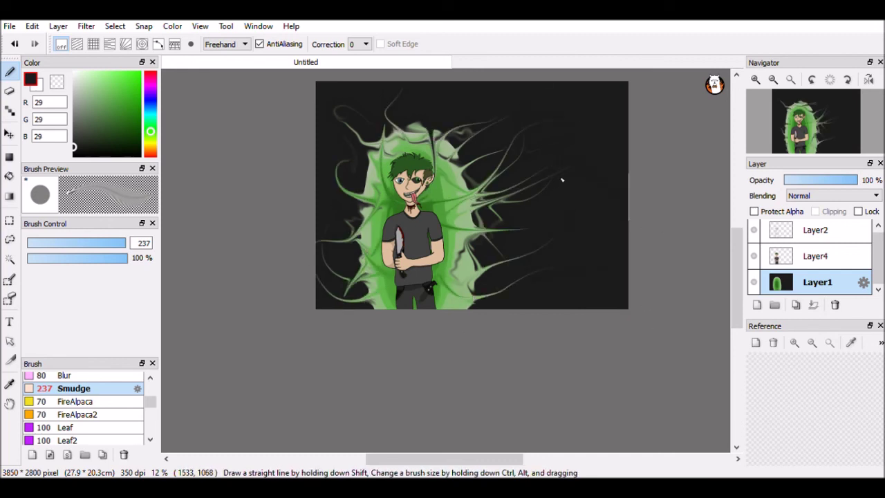
Step: Look through the remaining brushes for another background effect
left_click_drag(150, 398, 151, 434)
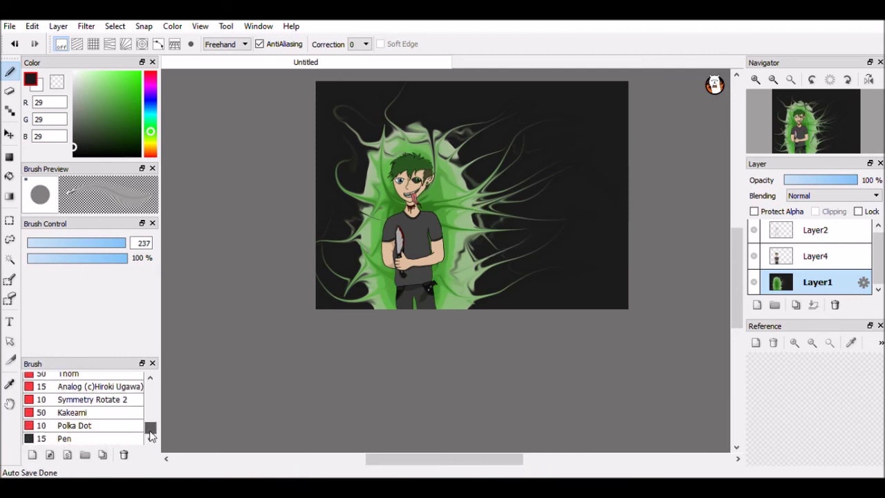